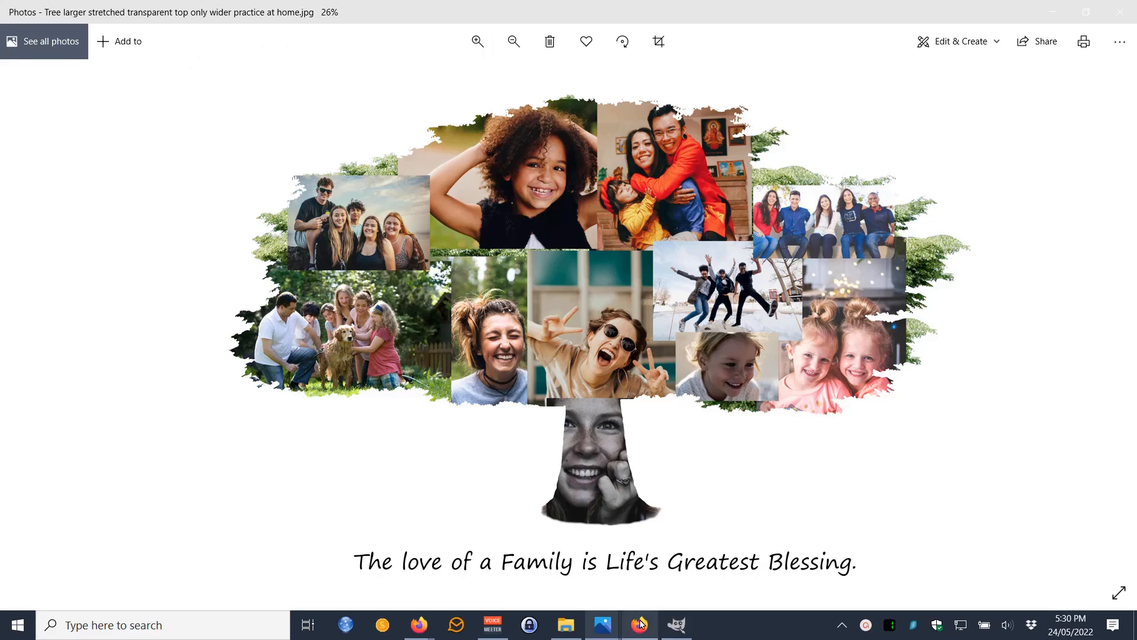
# Switch to Firefox and open the gimp.org Downloads page from the DuckDuckGo results for gimp, down to the Windows downloads.
pyautogui.moveTo(639, 625)
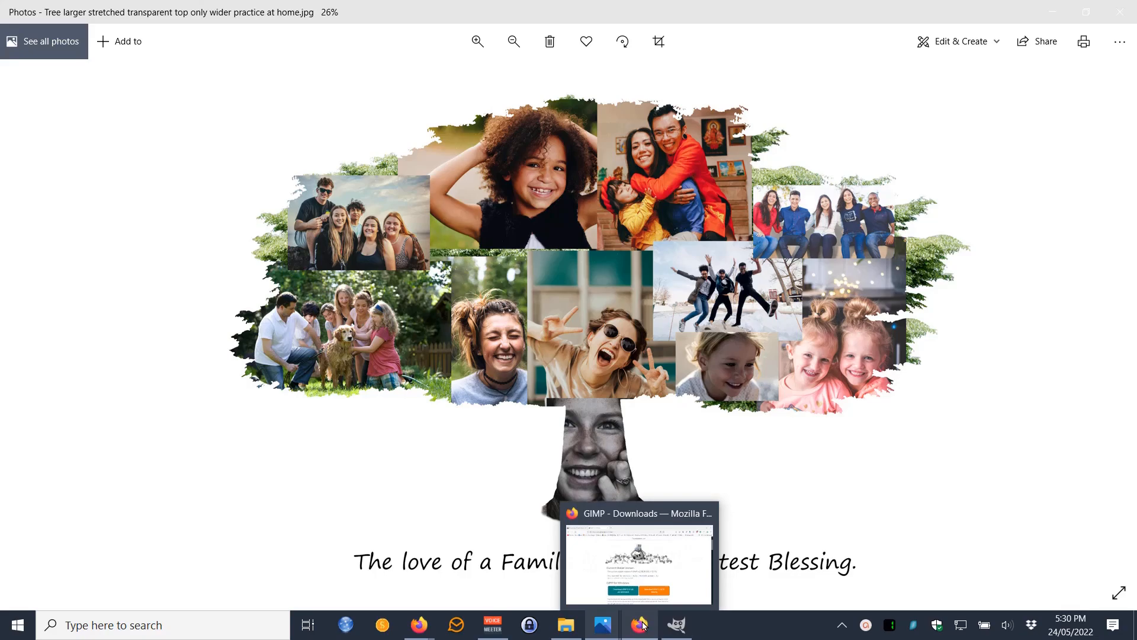
pyautogui.click(643, 625)
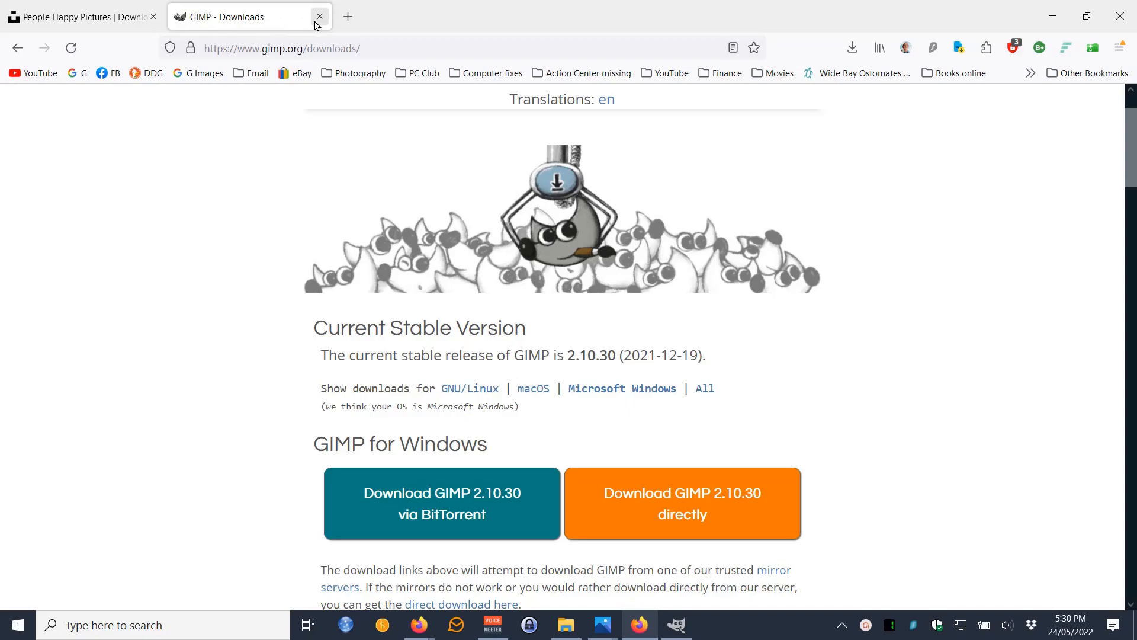
pyautogui.click(16, 53)
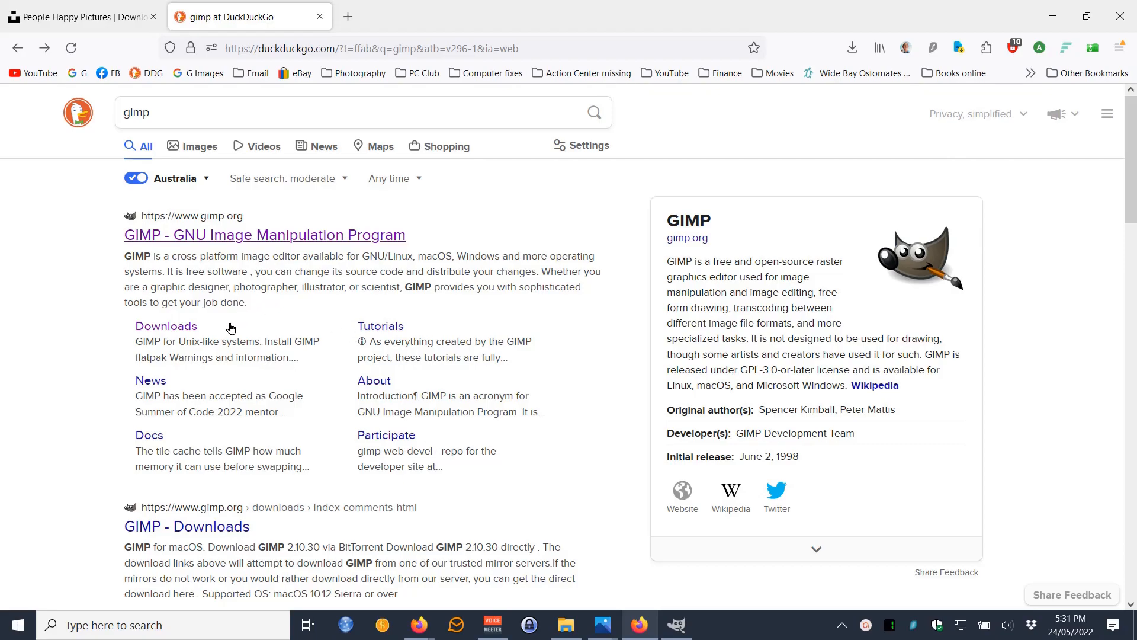
pyautogui.click(168, 326)
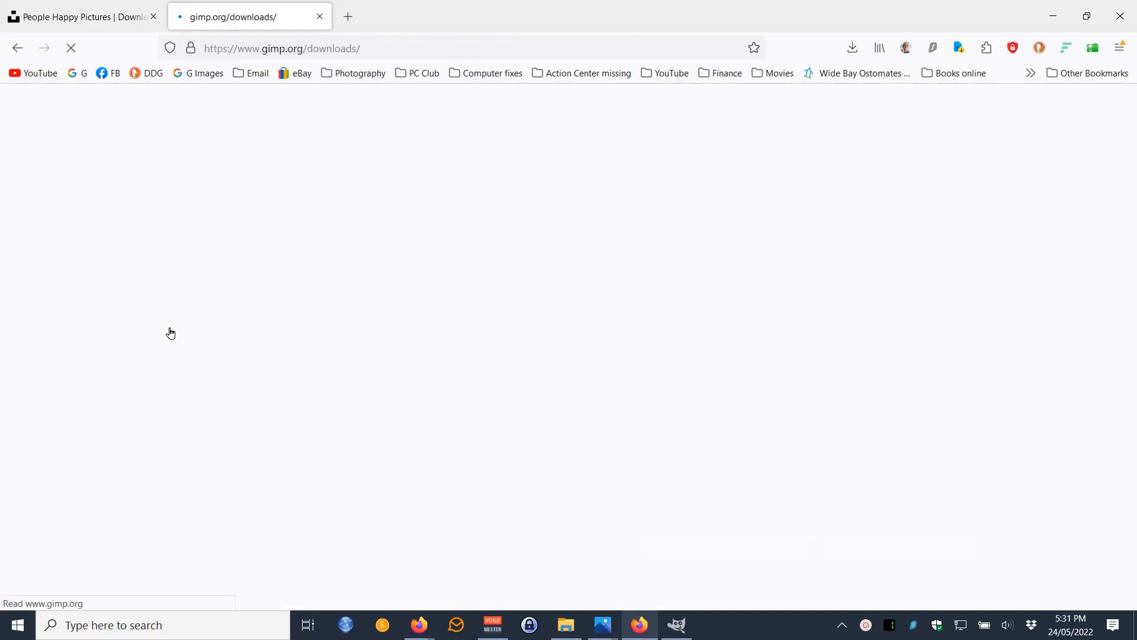
pyautogui.scroll(-2, 668, 423)
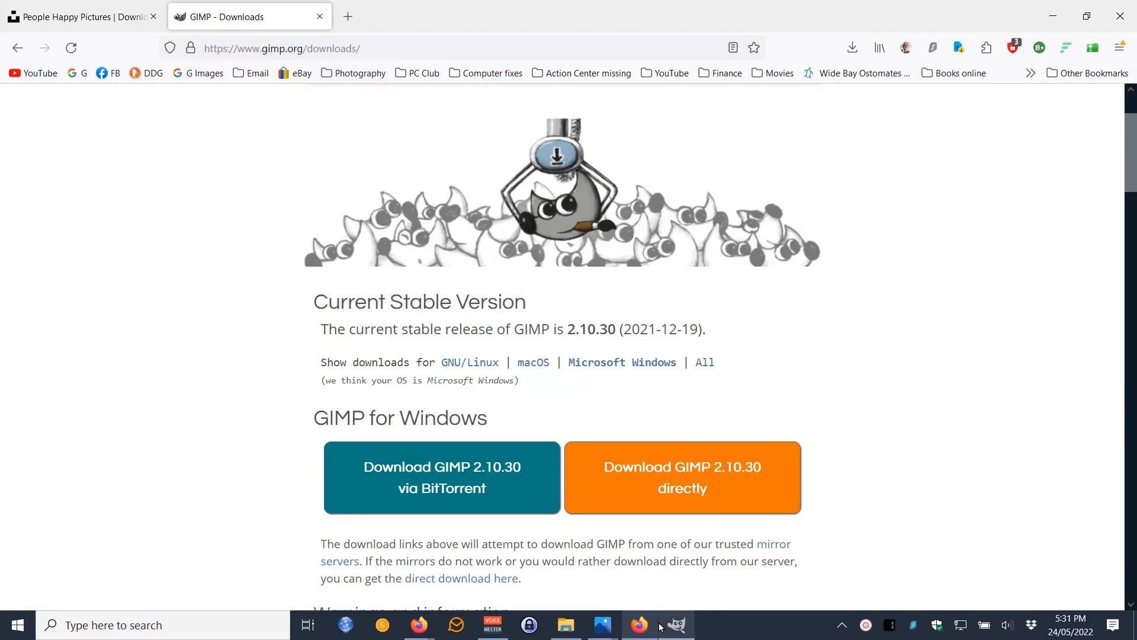
# Look through the Unsplash photo results for people happy.
pyautogui.click(114, 22)
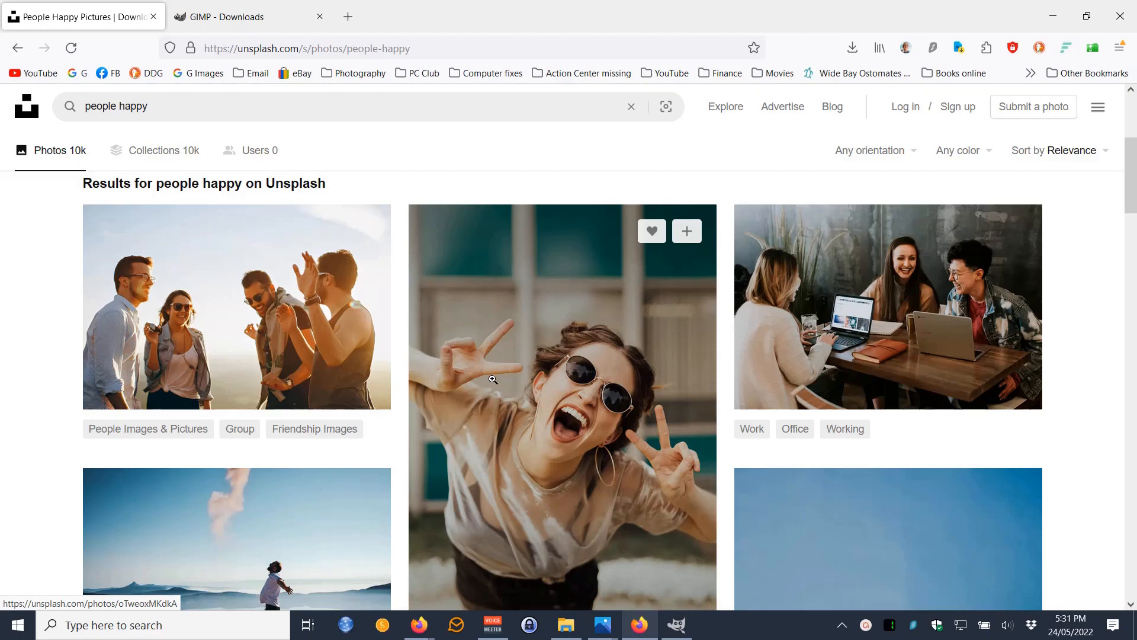
pyautogui.scroll(-1, 491, 380)
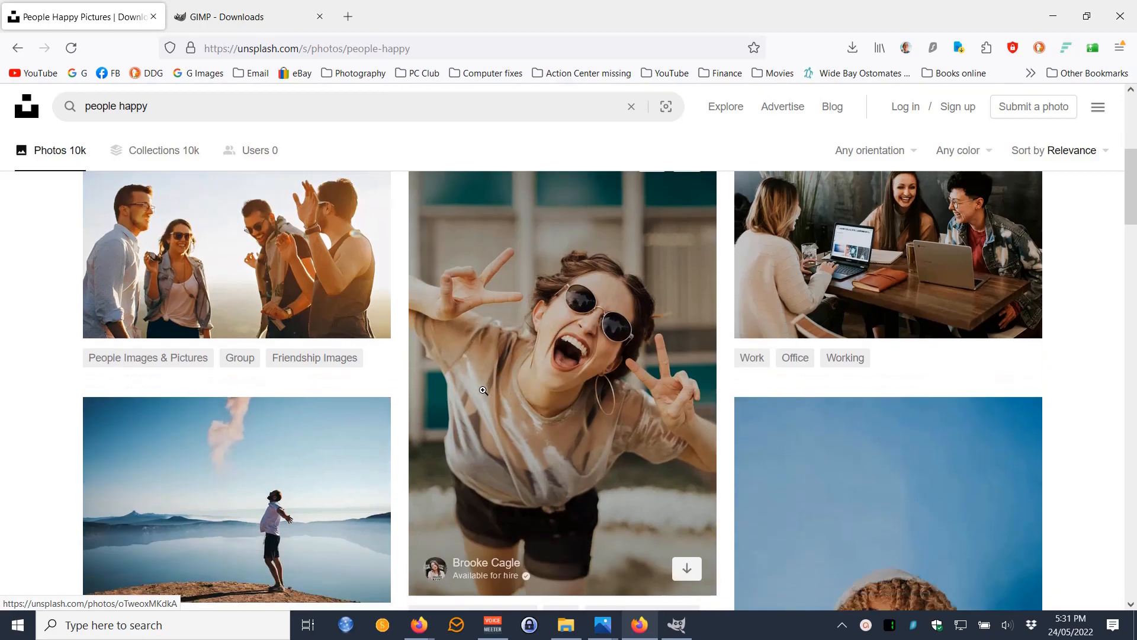
pyautogui.scroll(-1, 527, 380)
pyautogui.scroll(2, 509, 390)
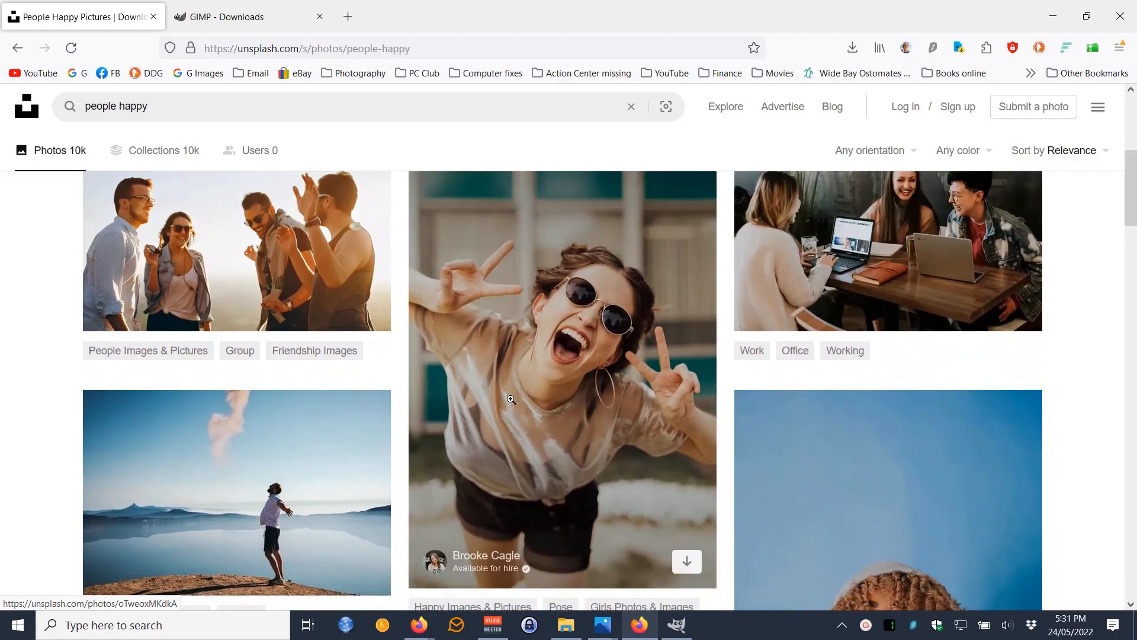
pyautogui.scroll(1, 497, 396)
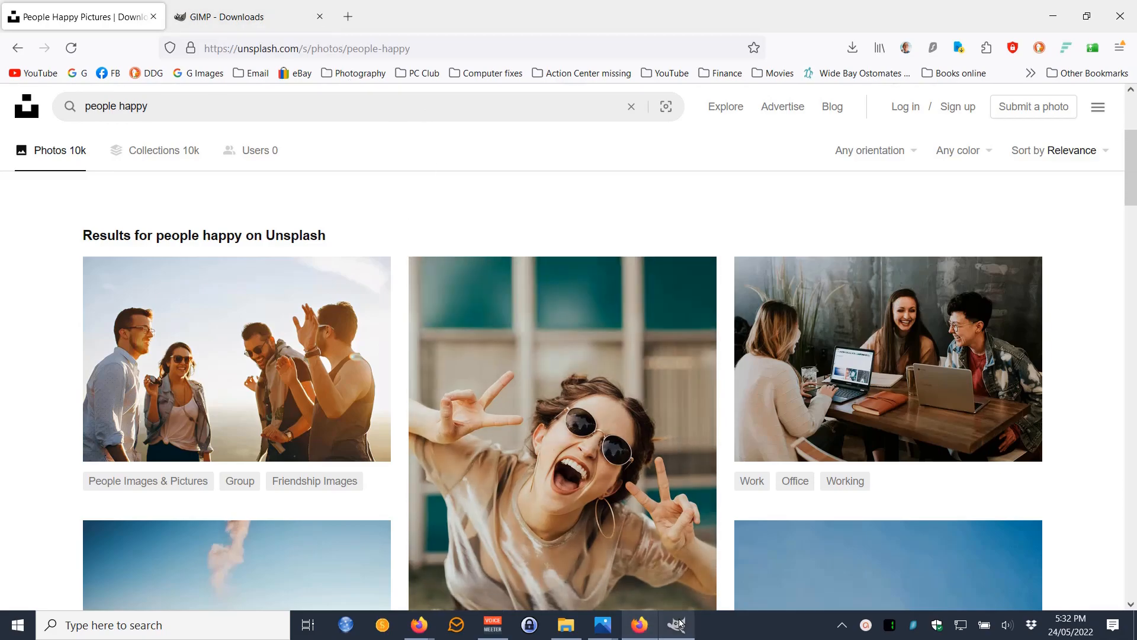
# Switch to File Explorer and examine the Unsplash photos and tree images in the Tree Project pictures folder.
pyautogui.click(566, 630)
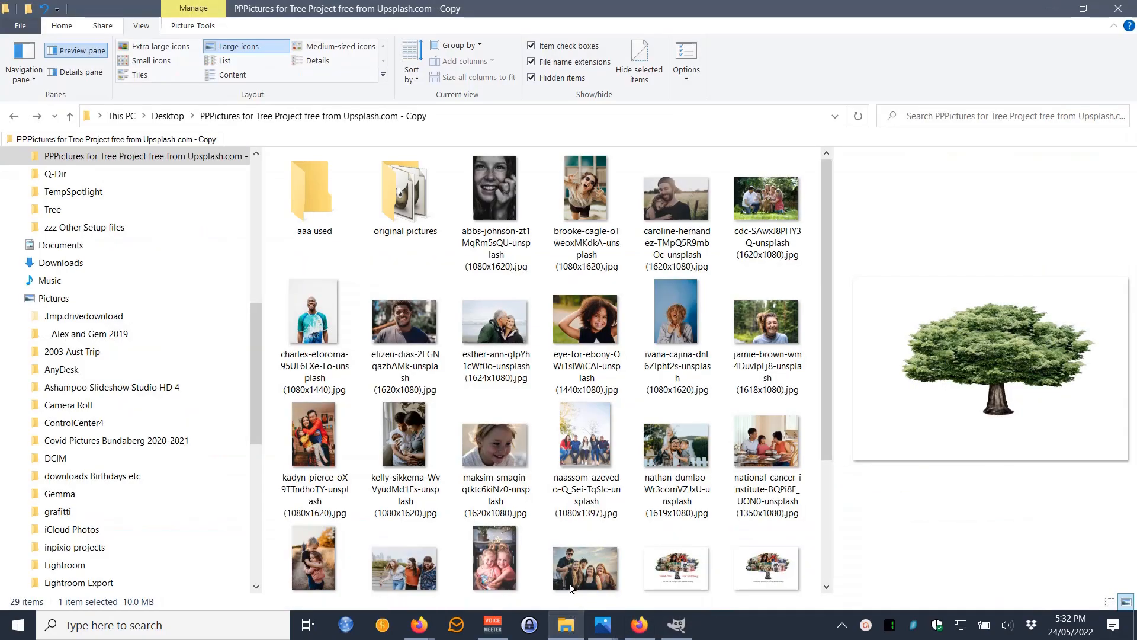
pyautogui.moveTo(422, 318)
pyautogui.scroll(-3, 438, 350)
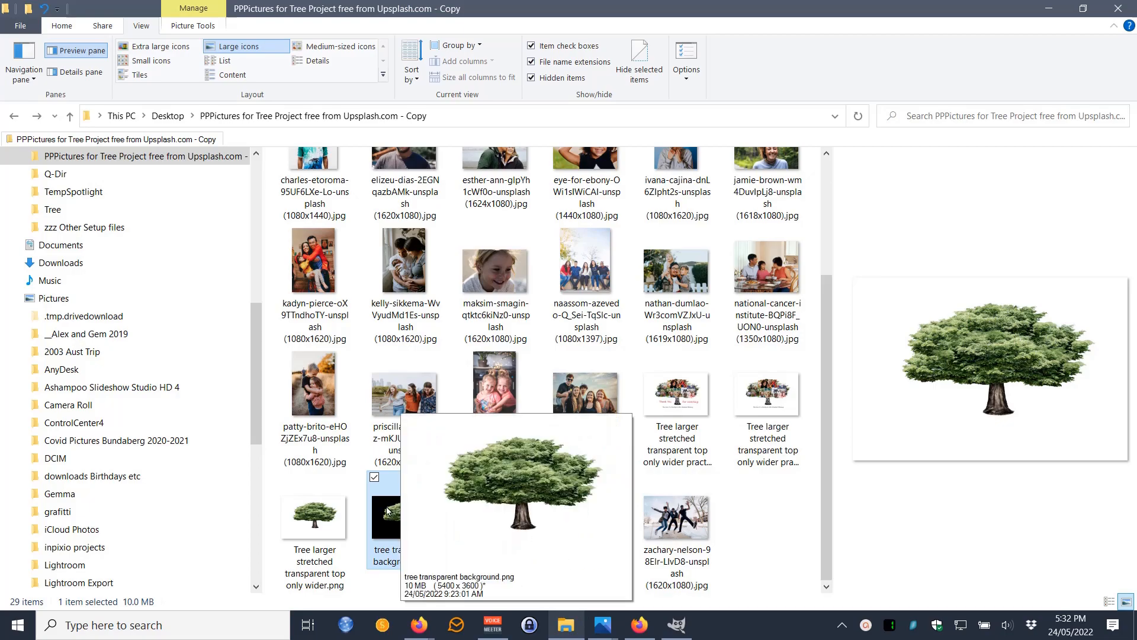
pyautogui.moveTo(402, 522)
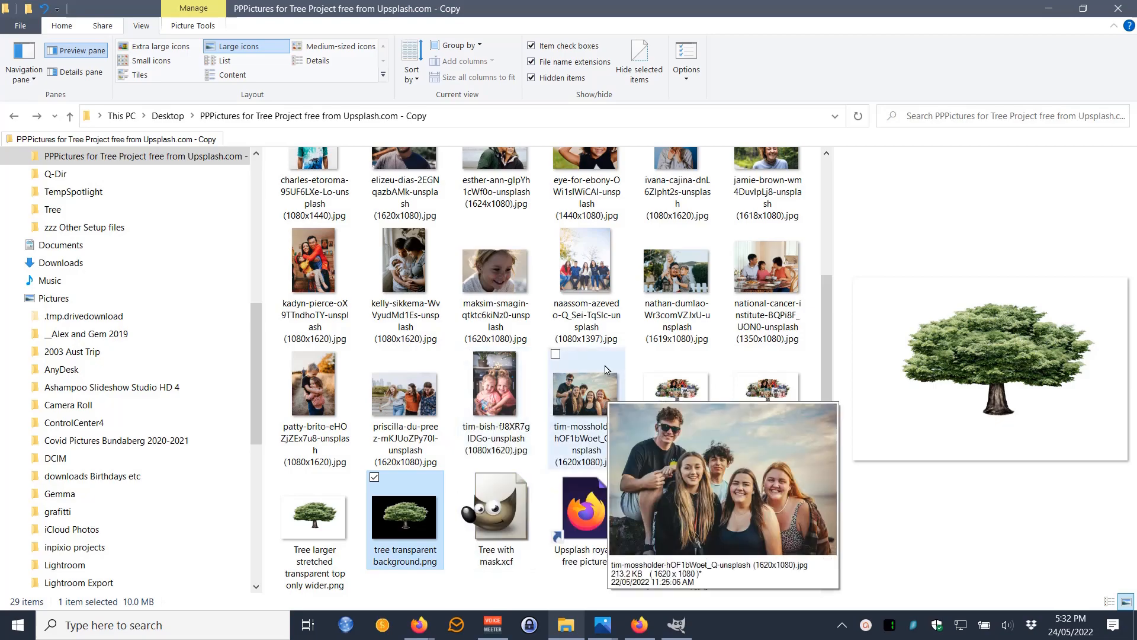
pyautogui.scroll(3, 592, 332)
pyautogui.moveTo(489, 214)
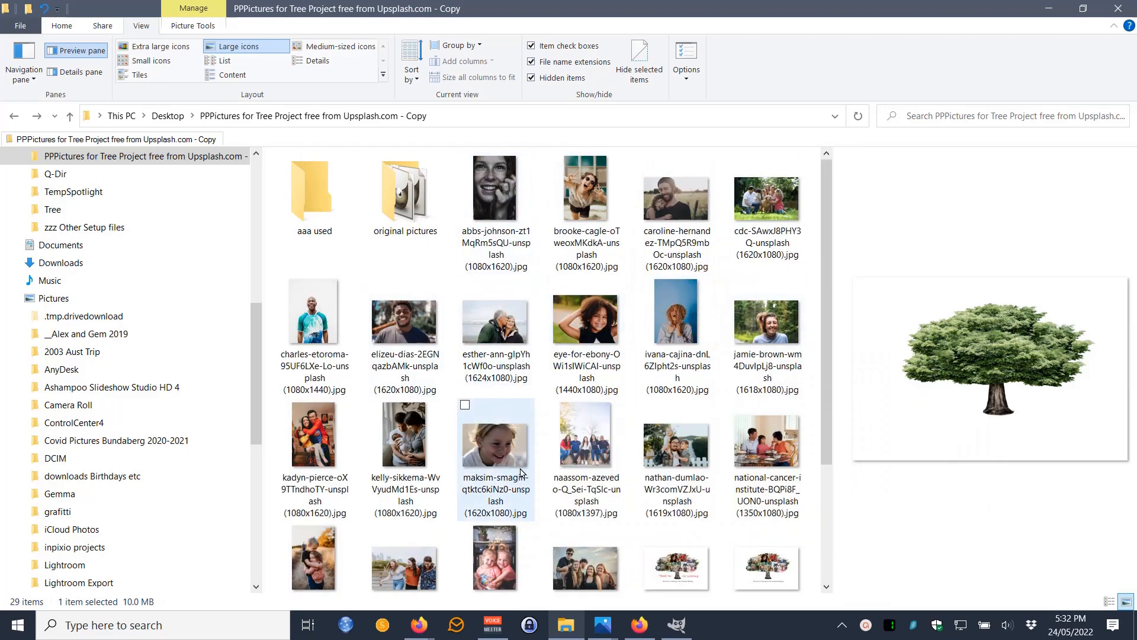
pyautogui.moveTo(520, 472)
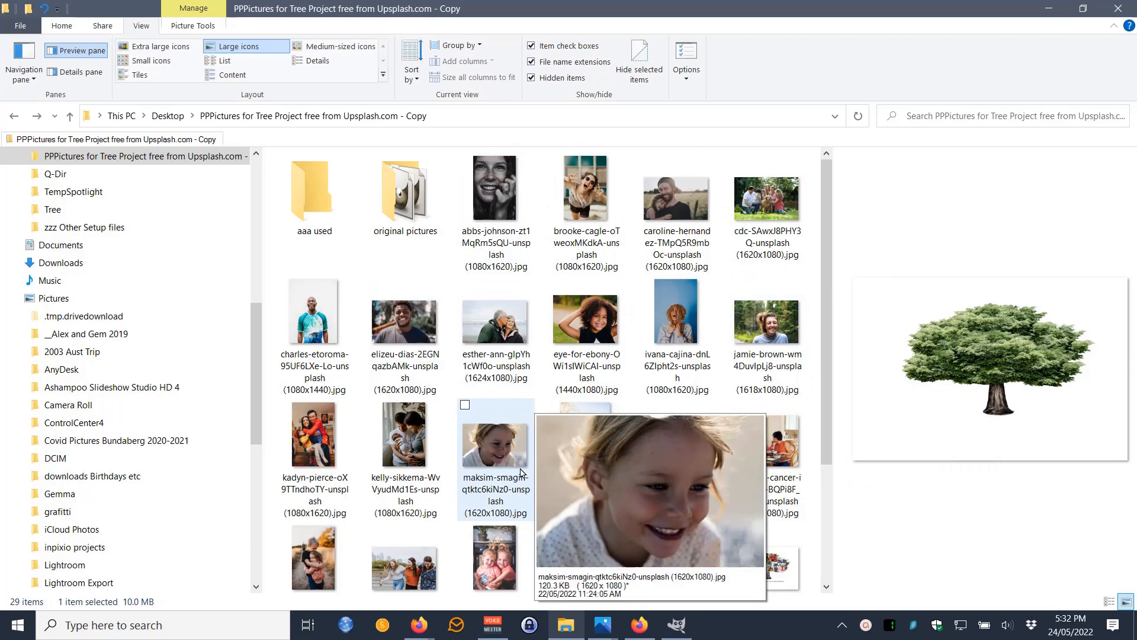
pyautogui.moveTo(408, 383)
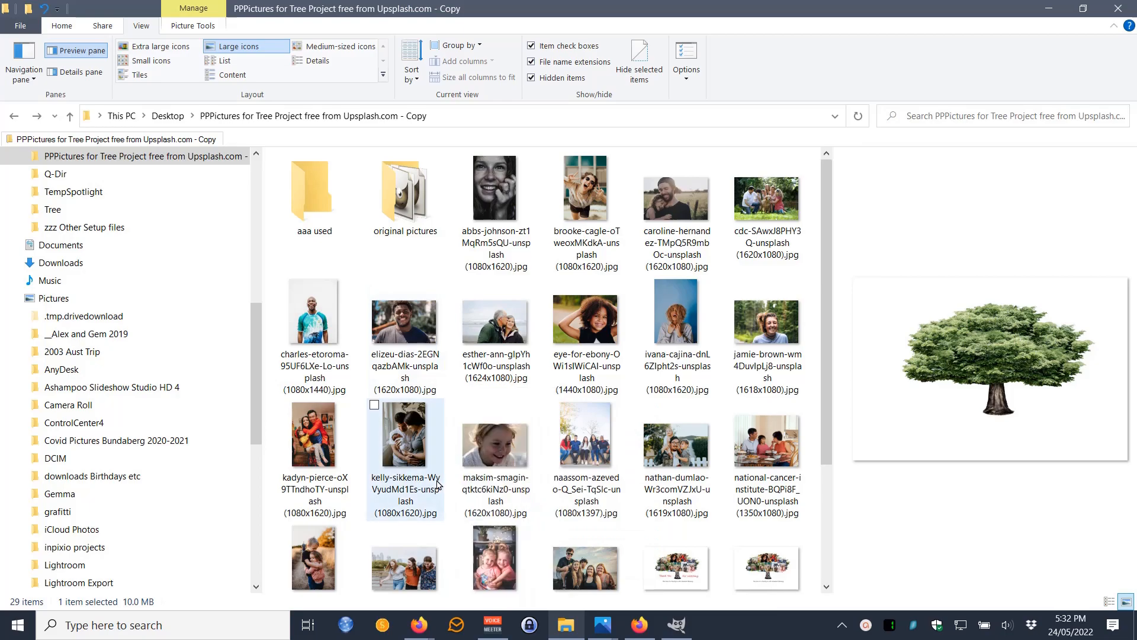
pyautogui.moveTo(804, 522)
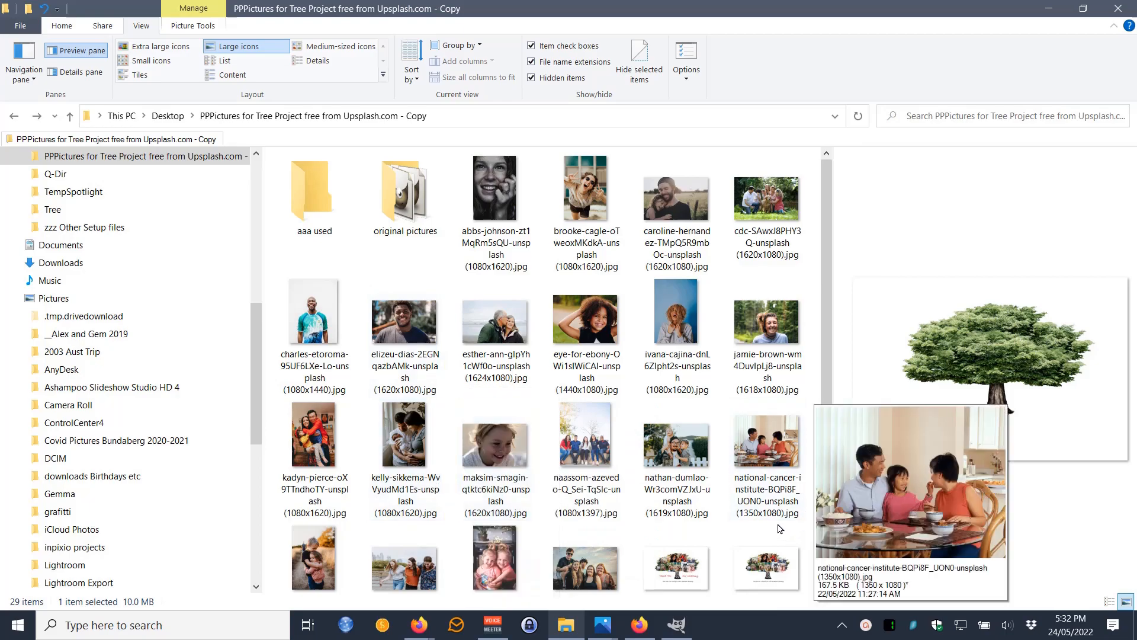
pyautogui.moveTo(609, 479)
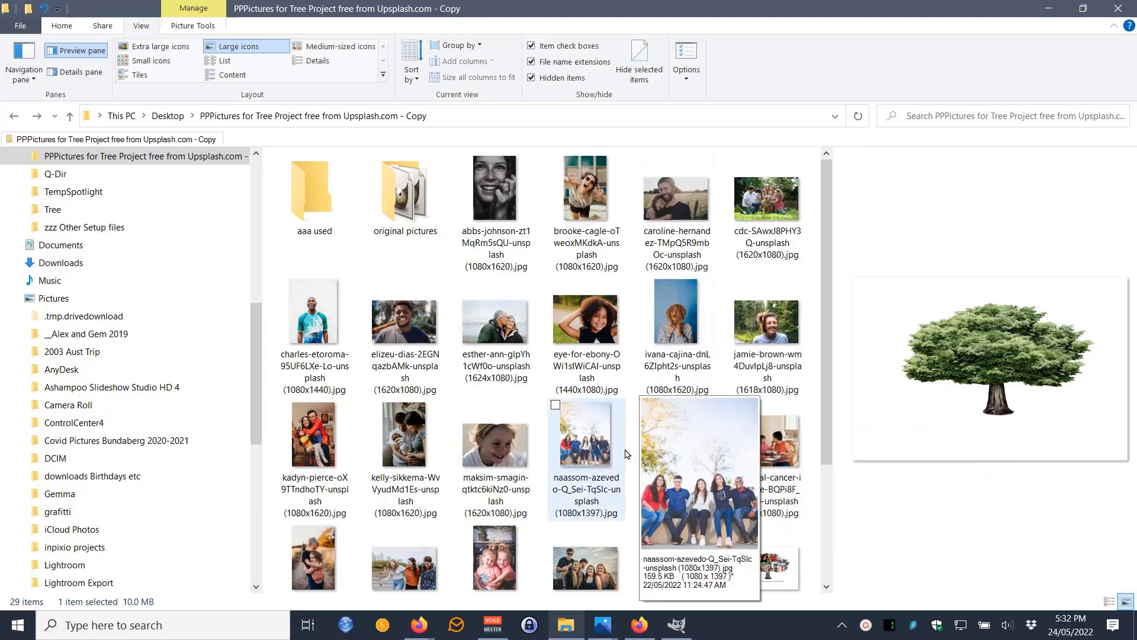
pyautogui.scroll(-3, 622, 459)
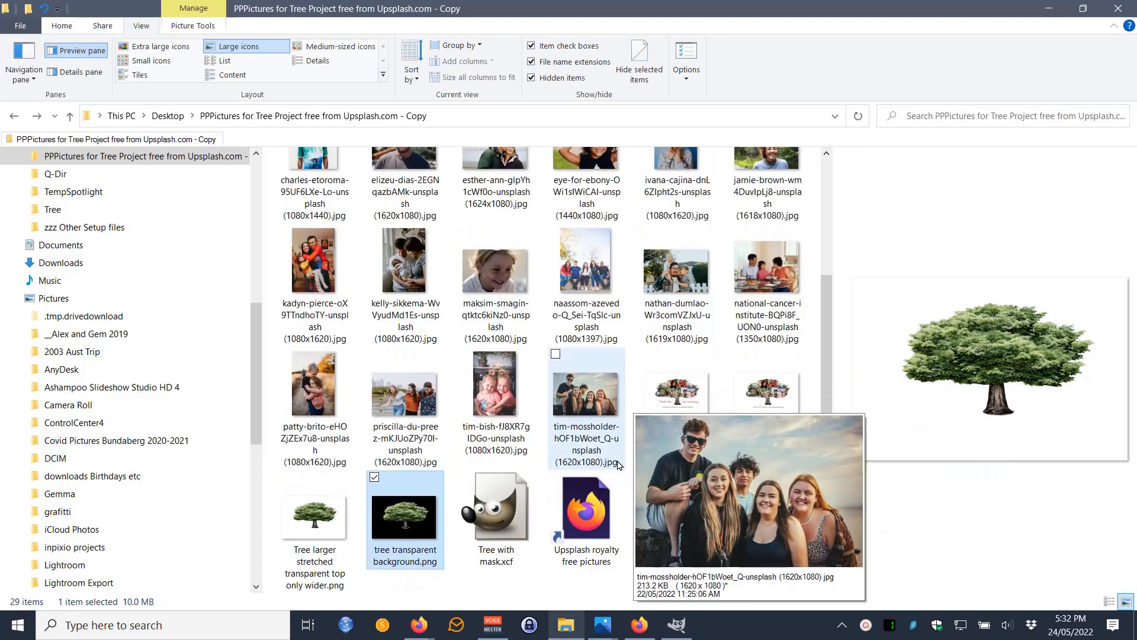
# Open tree transparent background.png in GIMP and show the whole tree centred at 25% zoom.
pyautogui.rightClick(403, 513)
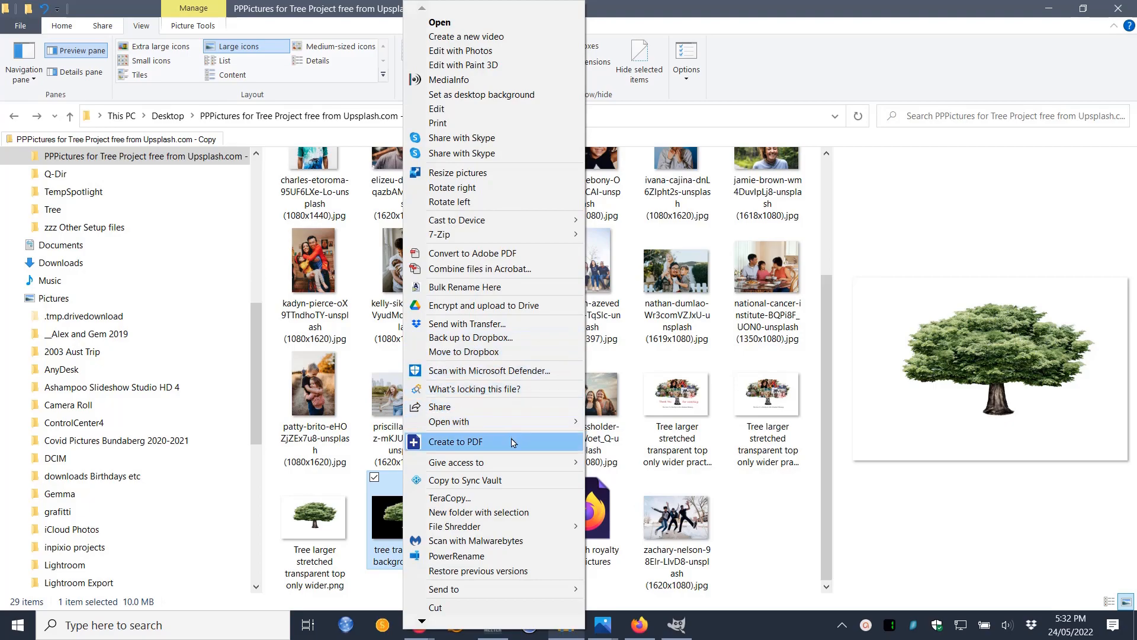
pyautogui.moveTo(549, 423)
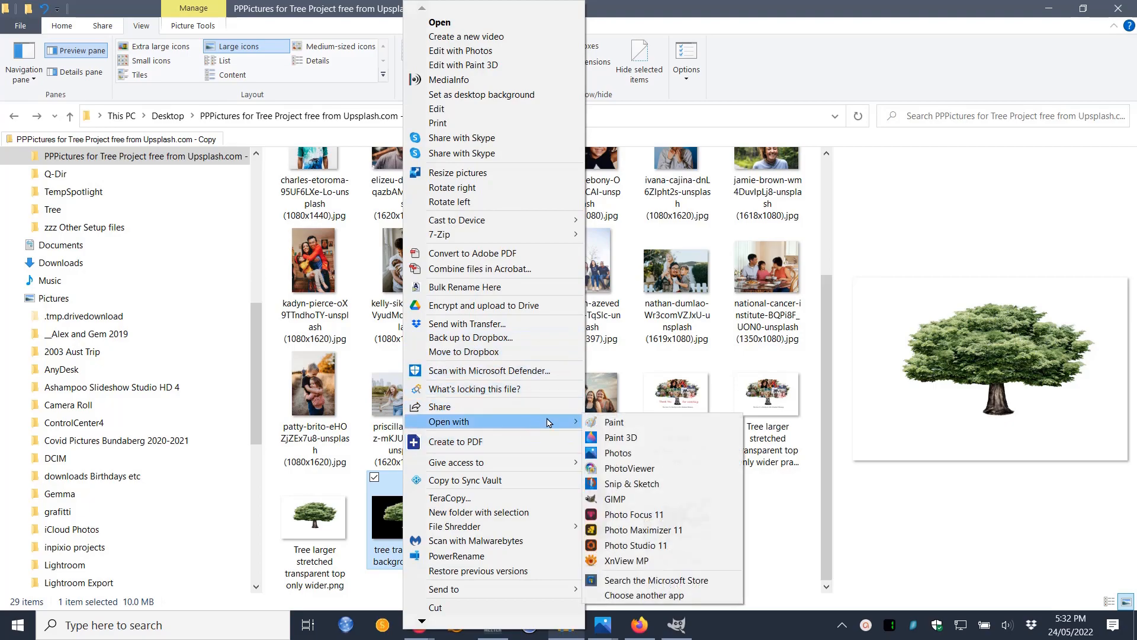
pyautogui.click(614, 500)
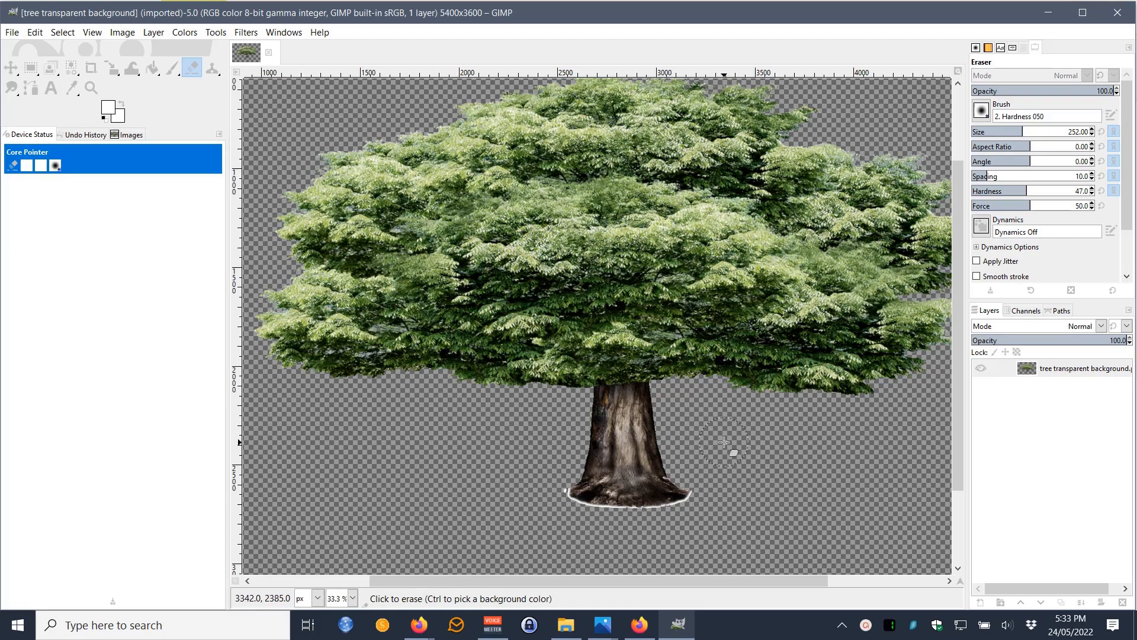
pyautogui.scroll(-1, 723, 442)
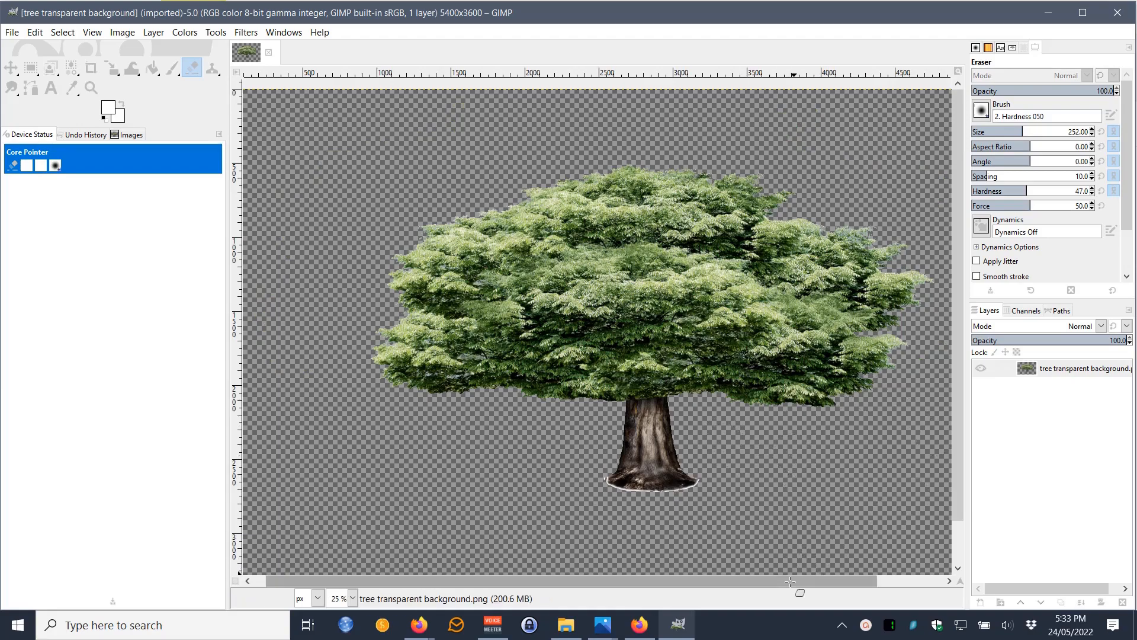
pyautogui.moveTo(794, 588); pyautogui.dragTo(839, 585)
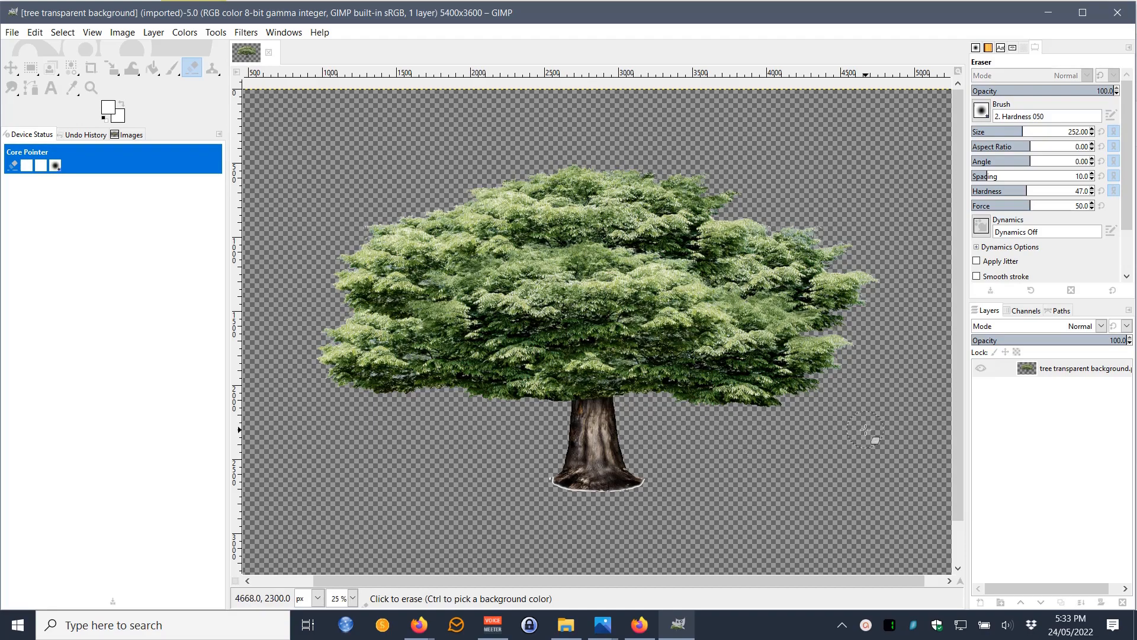
# Select the transparent background around the tree with Select by Color.
pyautogui.click(63, 33)
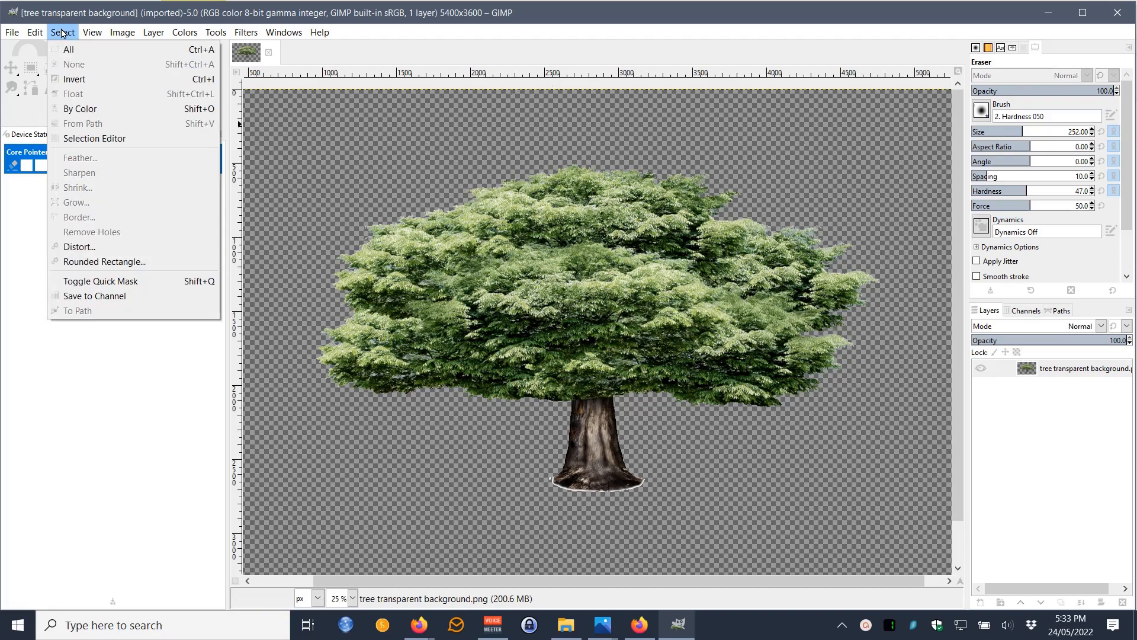
pyautogui.click(81, 109)
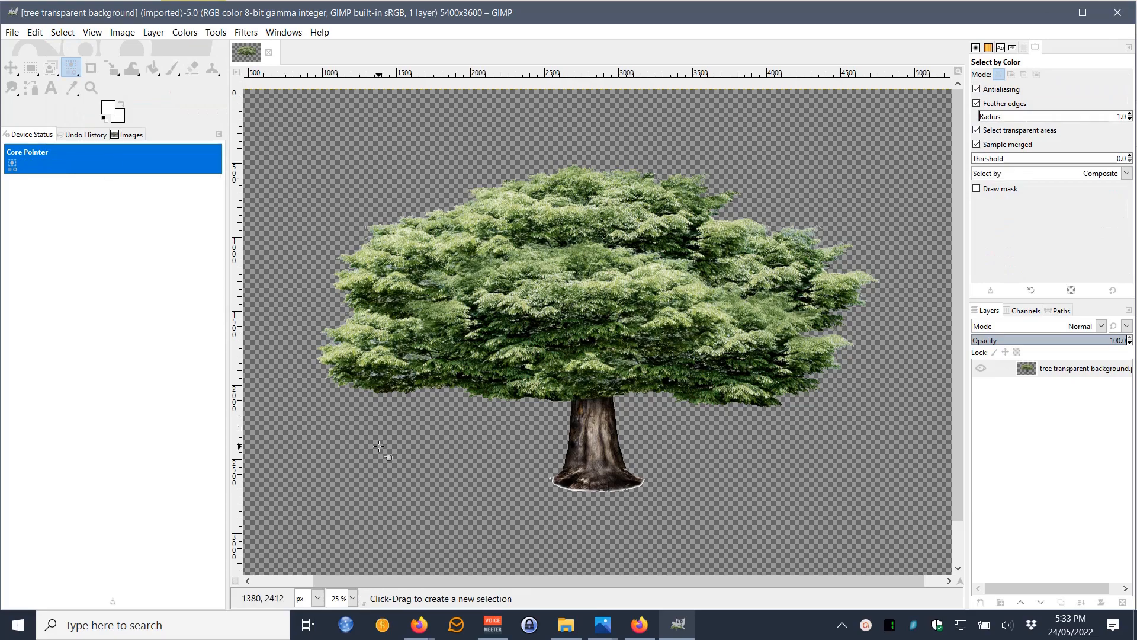
pyautogui.click(425, 432)
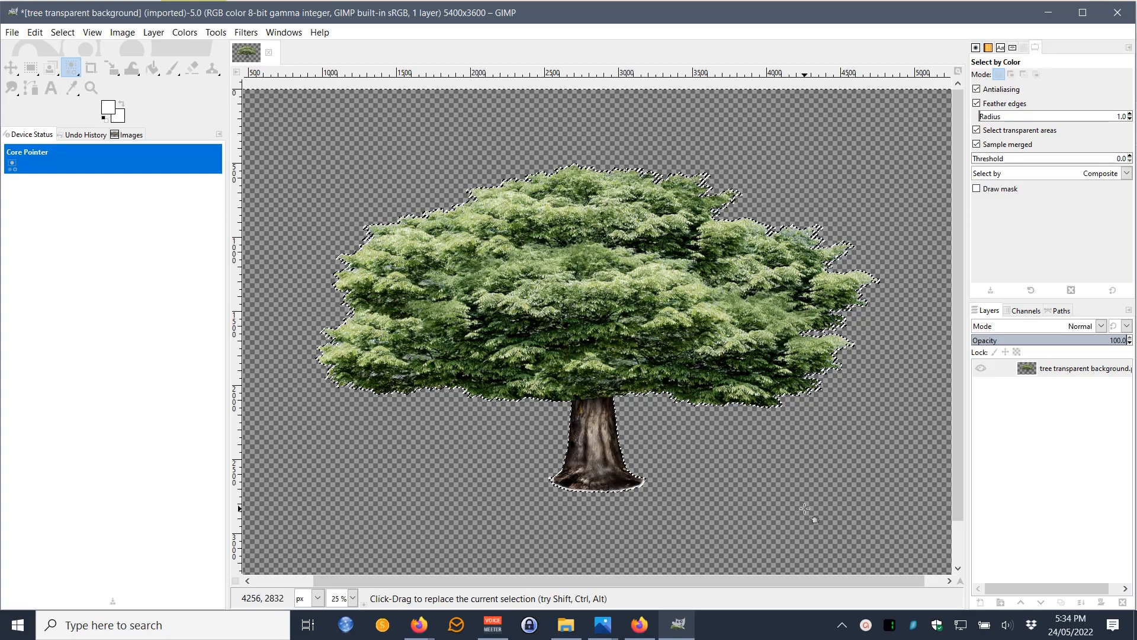
# Copy the selected transparent area and paste it as a new layer above the tree layer.
pyautogui.click(61, 32)
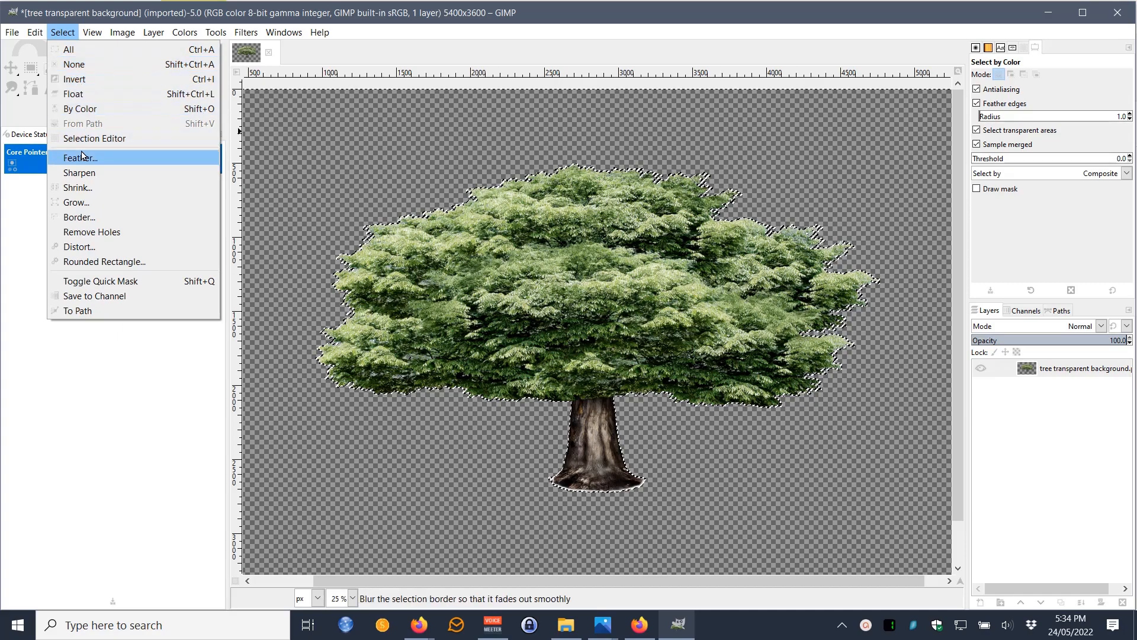
pyautogui.moveTo(35, 32)
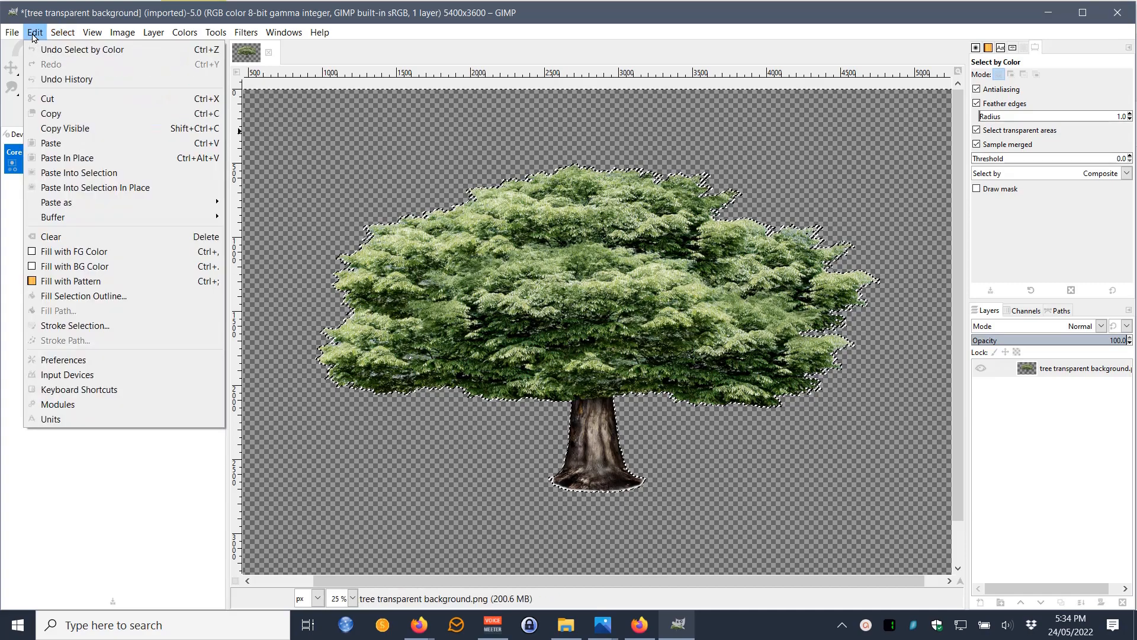
pyautogui.click(46, 116)
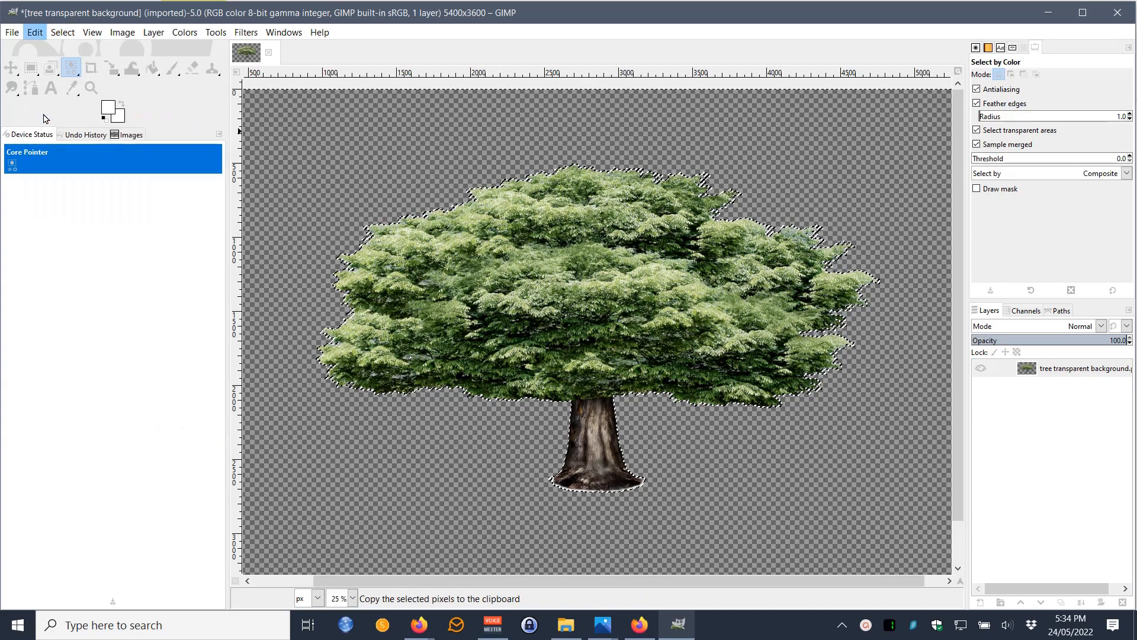
pyautogui.click(35, 32)
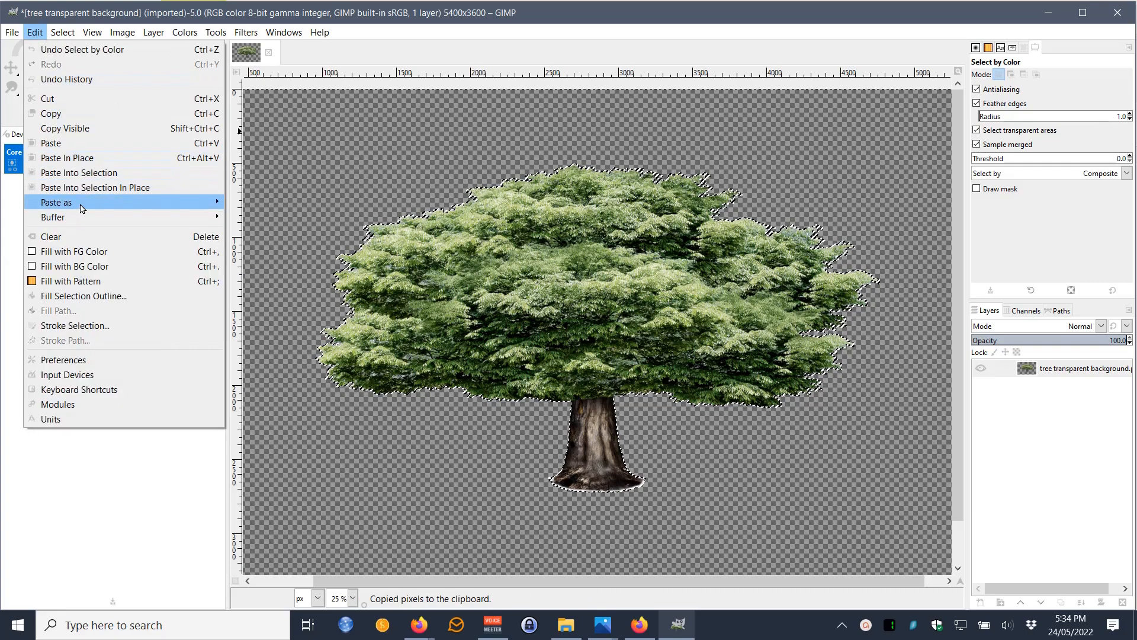
pyautogui.moveTo(133, 204)
pyautogui.click(259, 203)
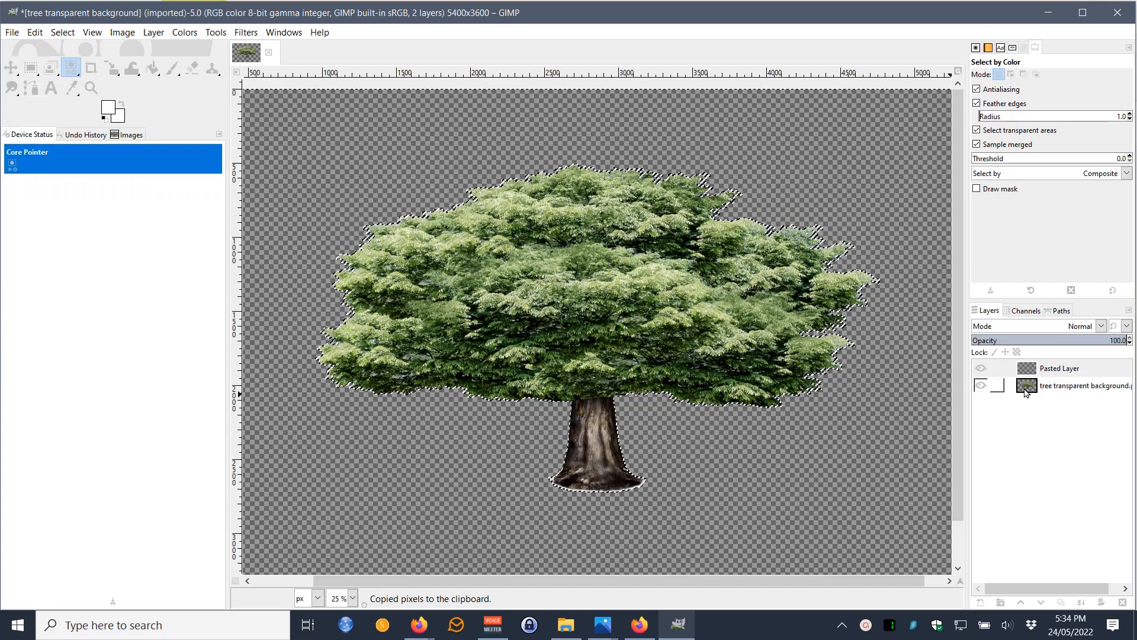
# Hide the original tree layer and erase inside the tree outline on the pasted layer with the Eraser.
pyautogui.click(981, 371)
pyautogui.click(980, 386)
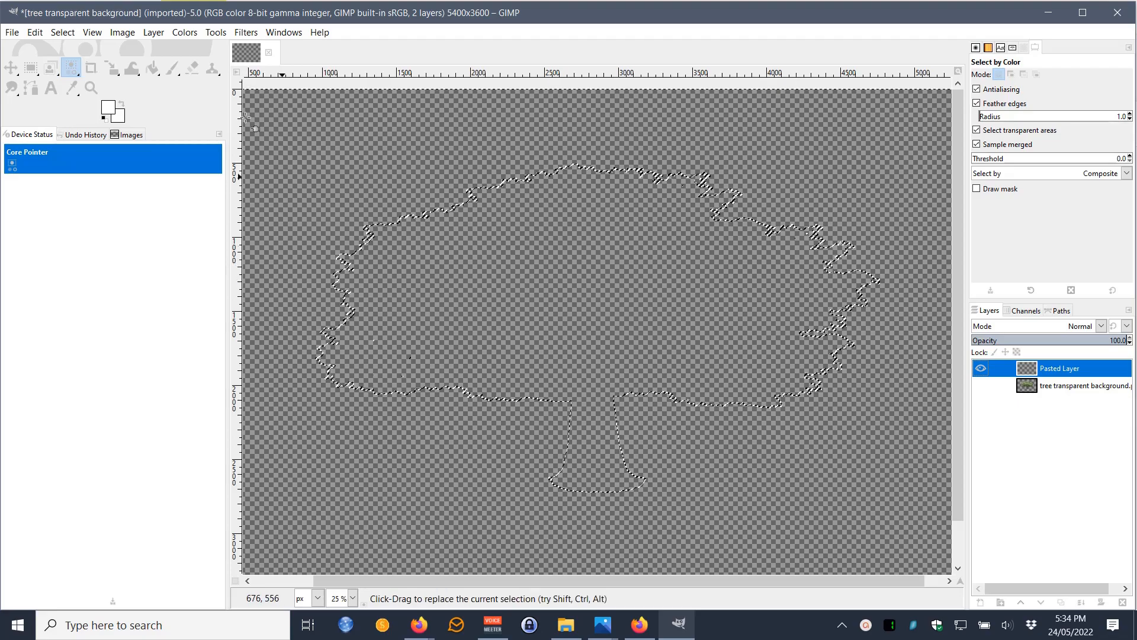
pyautogui.click(192, 68)
pyautogui.moveTo(426, 358)
pyautogui.mouseDown()
pyautogui.moveTo(422, 332)
pyautogui.moveTo(441, 331)
pyautogui.moveTo(387, 358)
pyautogui.moveTo(381, 320)
pyautogui.moveTo(386, 349)
pyautogui.mouseUp()
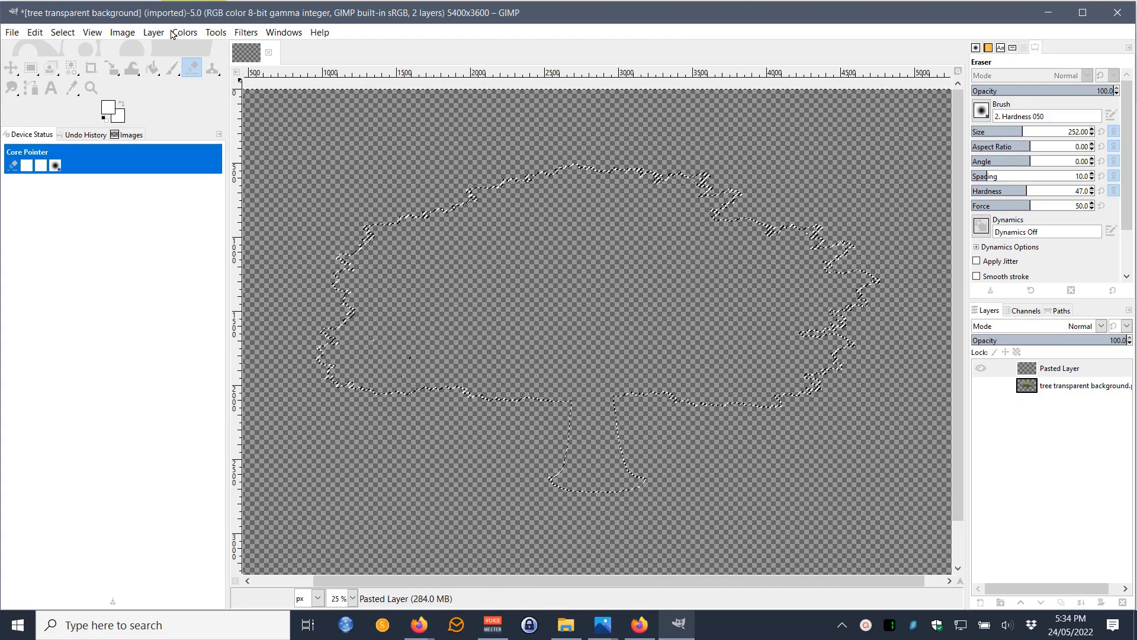
pyautogui.click(34, 33)
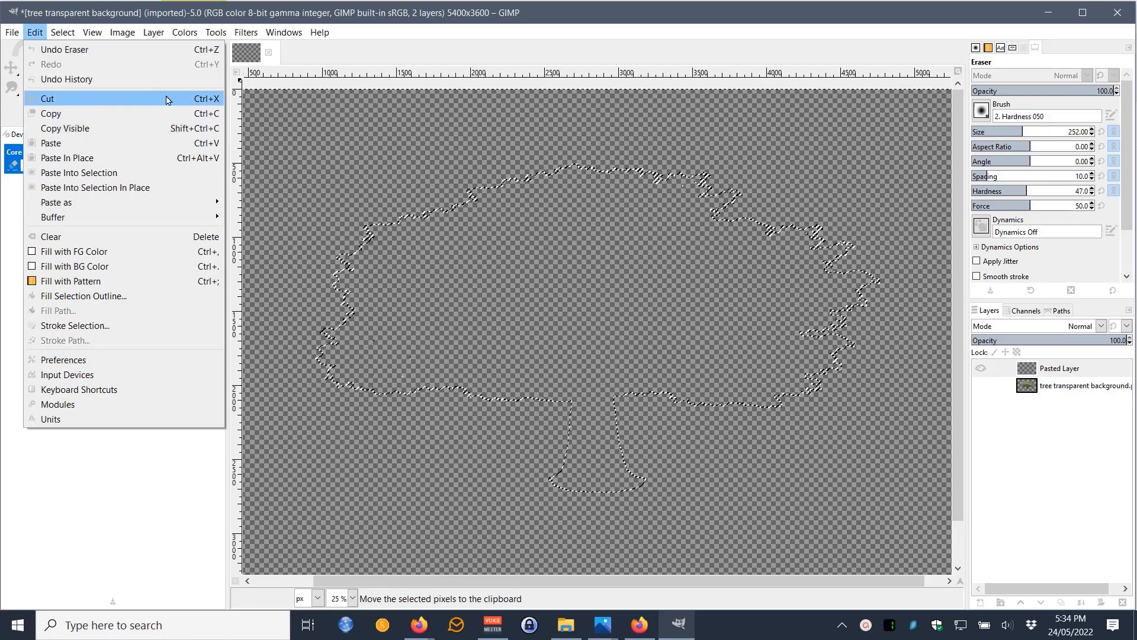
pyautogui.click(154, 113)
pyautogui.click(92, 32)
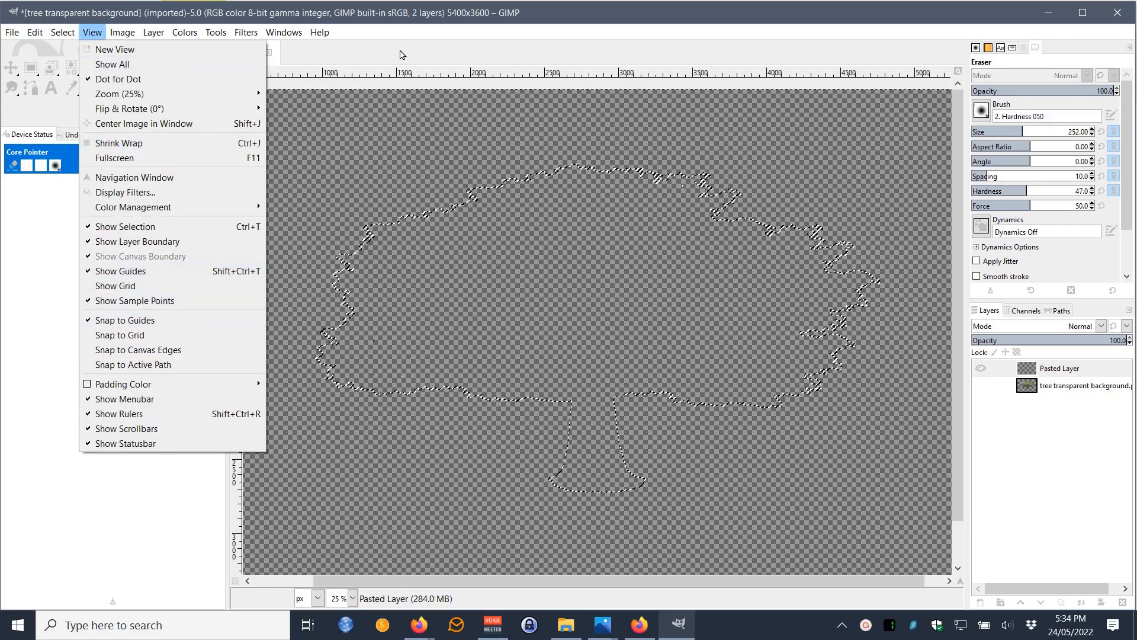
# Fill the selected background around the tree on the pasted layer with white using Bucket Fill.
pyautogui.click(401, 54)
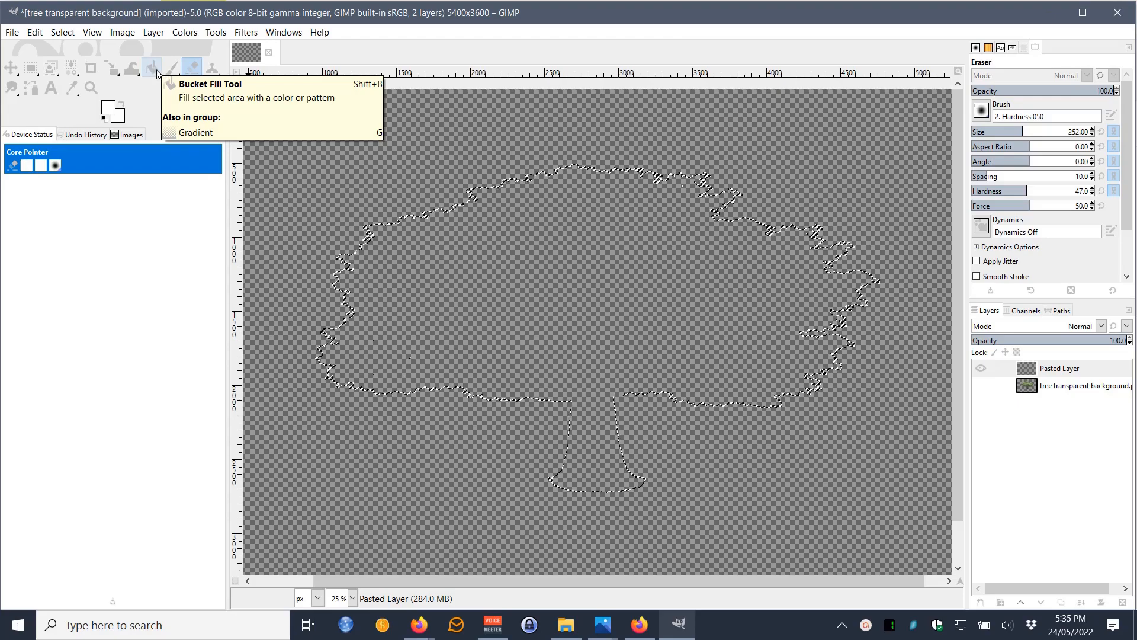
pyautogui.click(153, 69)
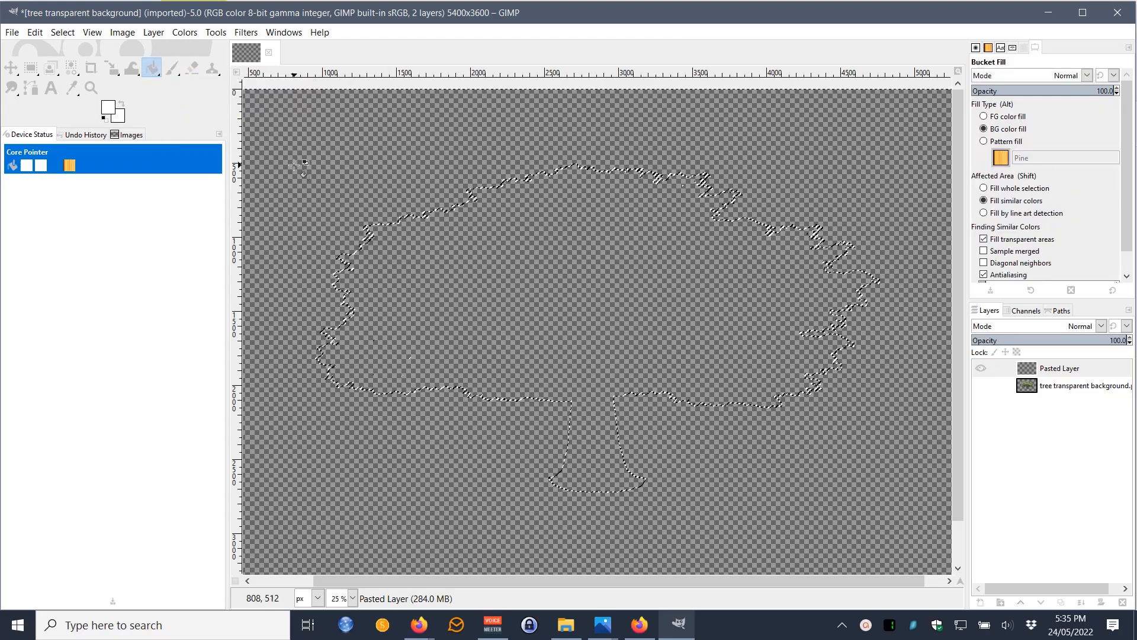
pyautogui.click(114, 111)
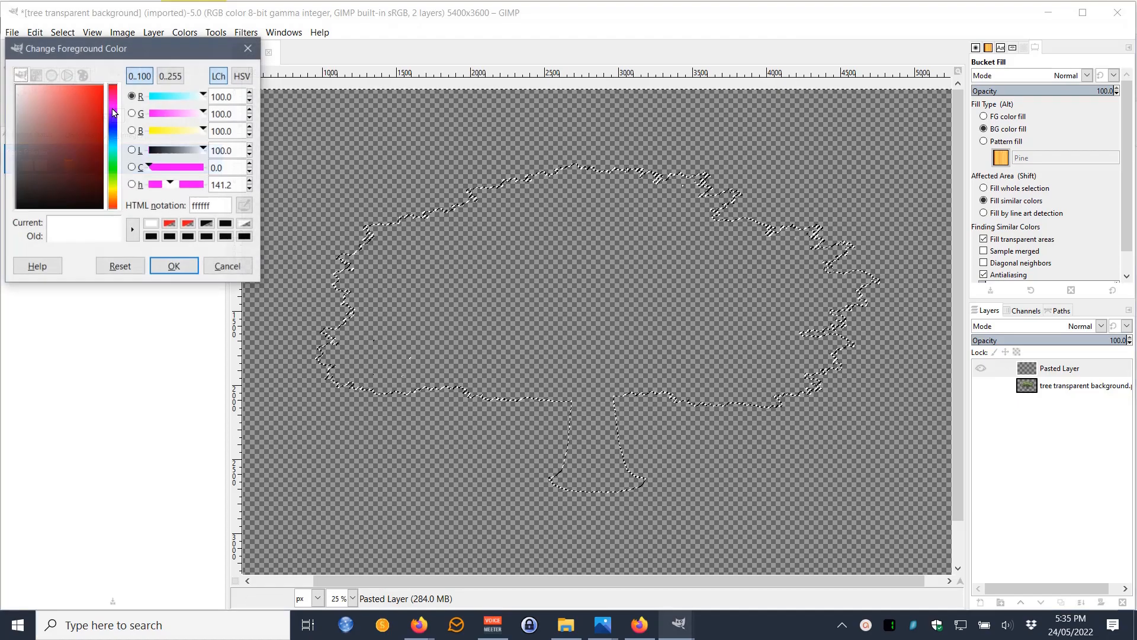
pyautogui.click(226, 266)
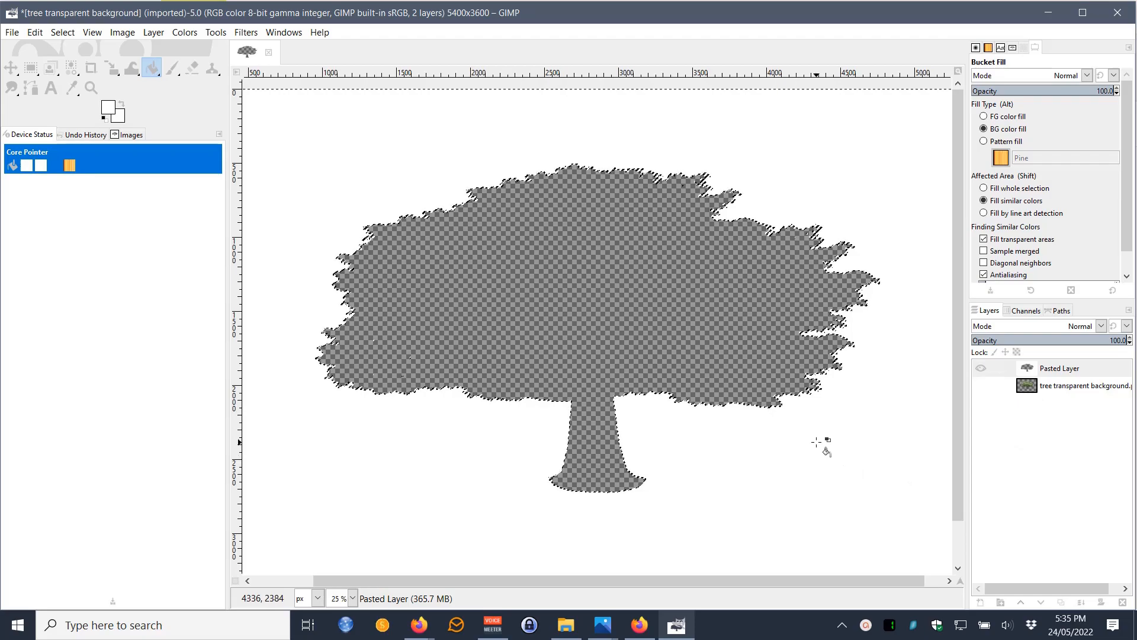
# Hide the white pasted layer, show the original tree layer and clear the selection.
pyautogui.click(979, 370)
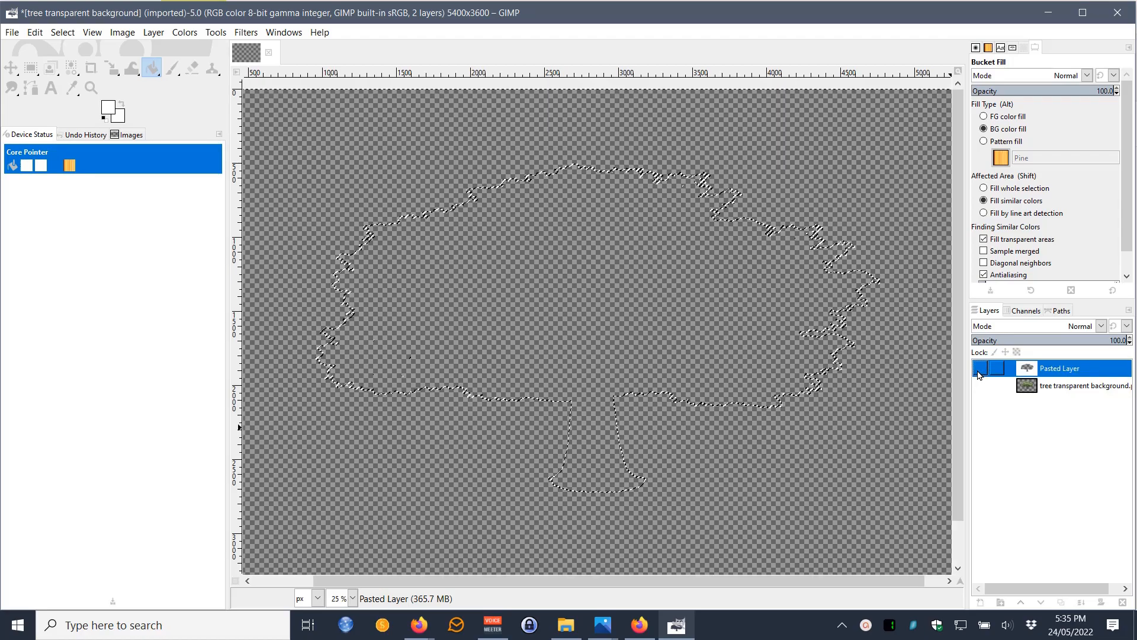
pyautogui.click(980, 386)
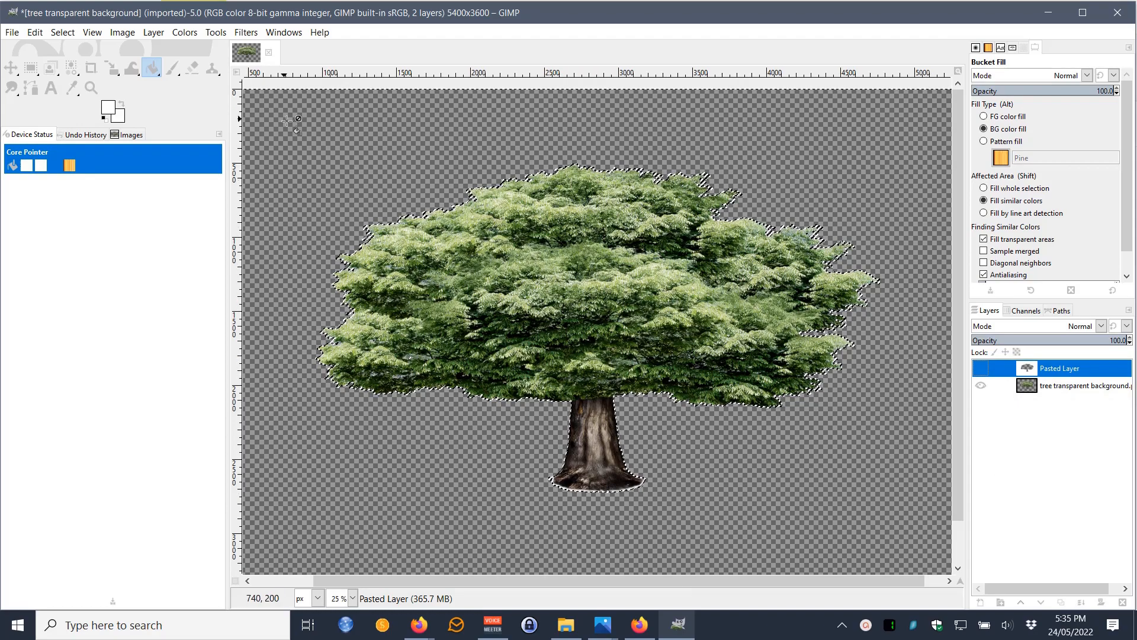
pyautogui.click(69, 38)
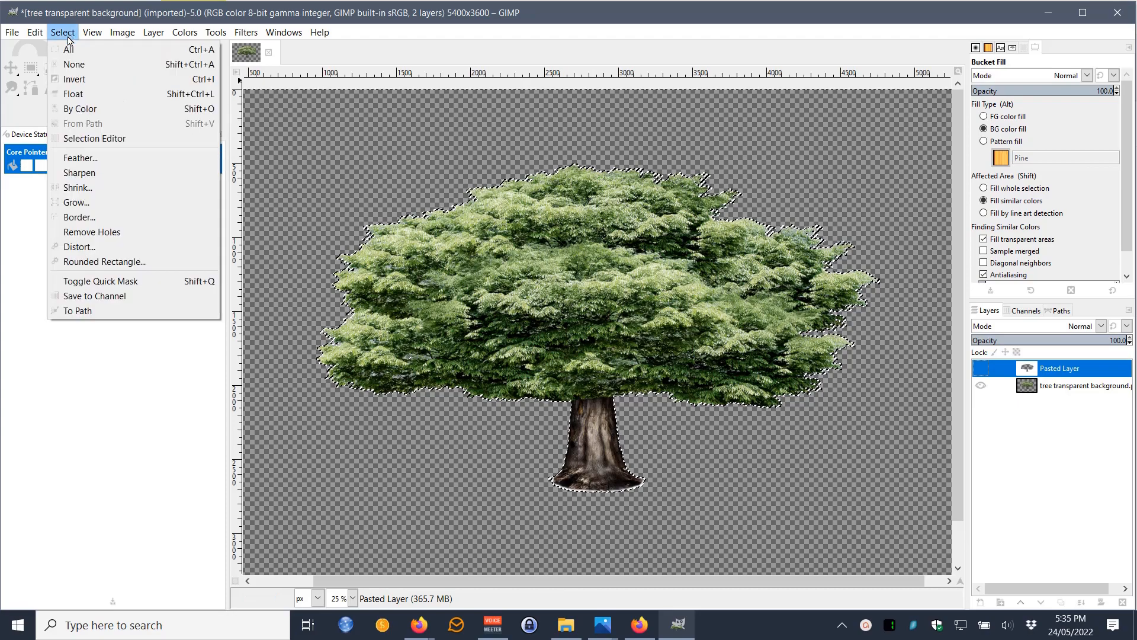
pyautogui.click(65, 62)
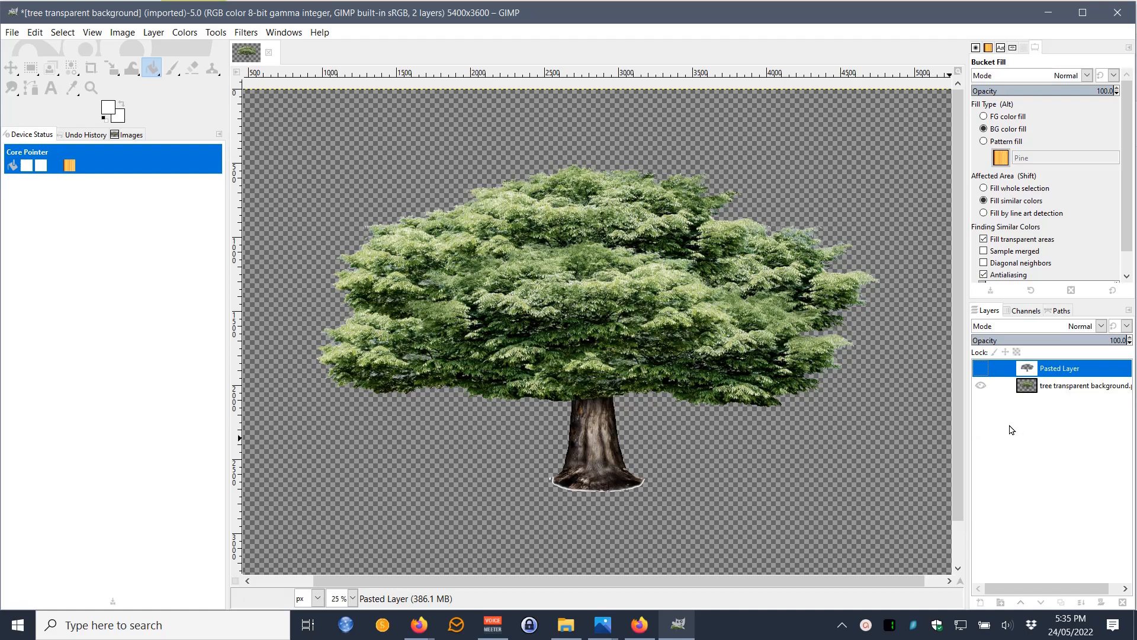
# Show the white pasted layer above the tree, link the two layers and lock position and size on the tree layer.
pyautogui.click(980, 367)
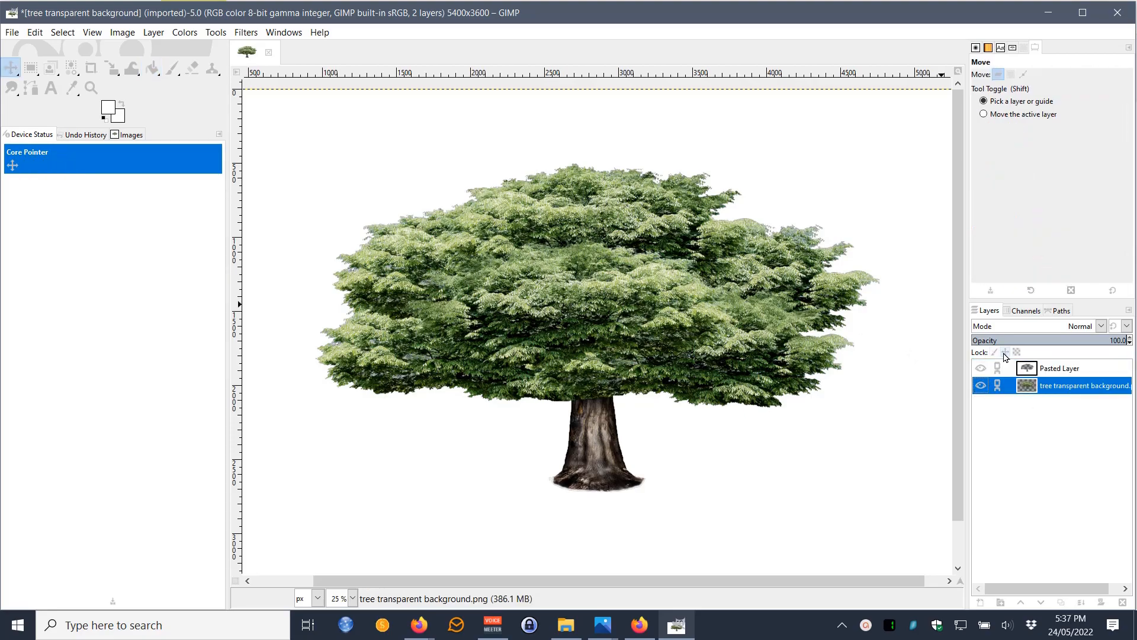
pyautogui.click(1005, 353)
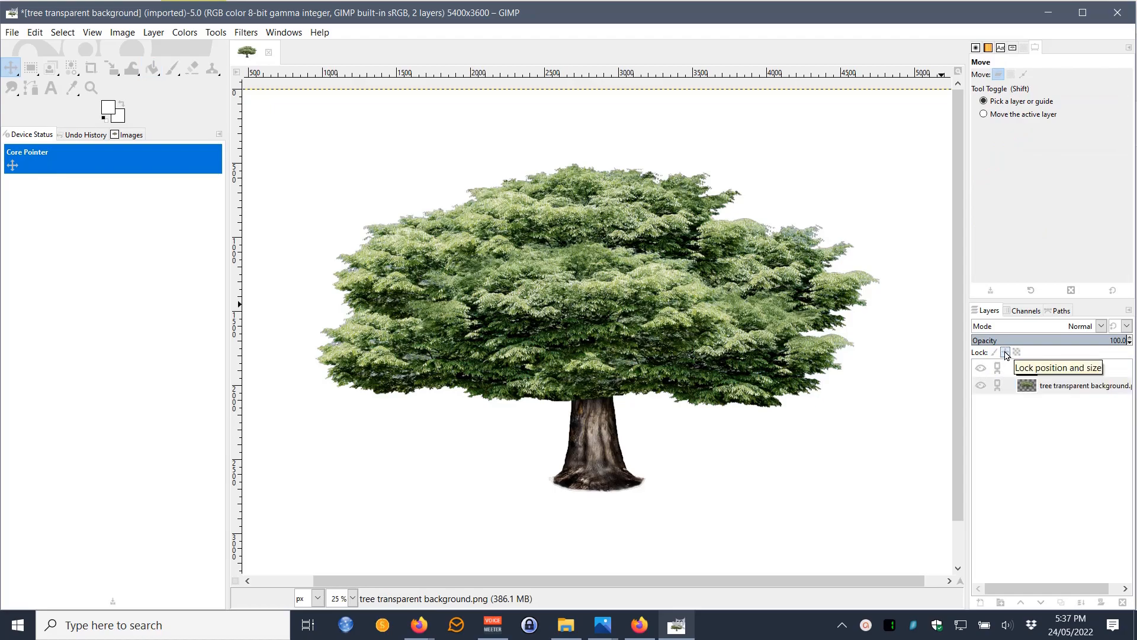
pyautogui.click(1010, 389)
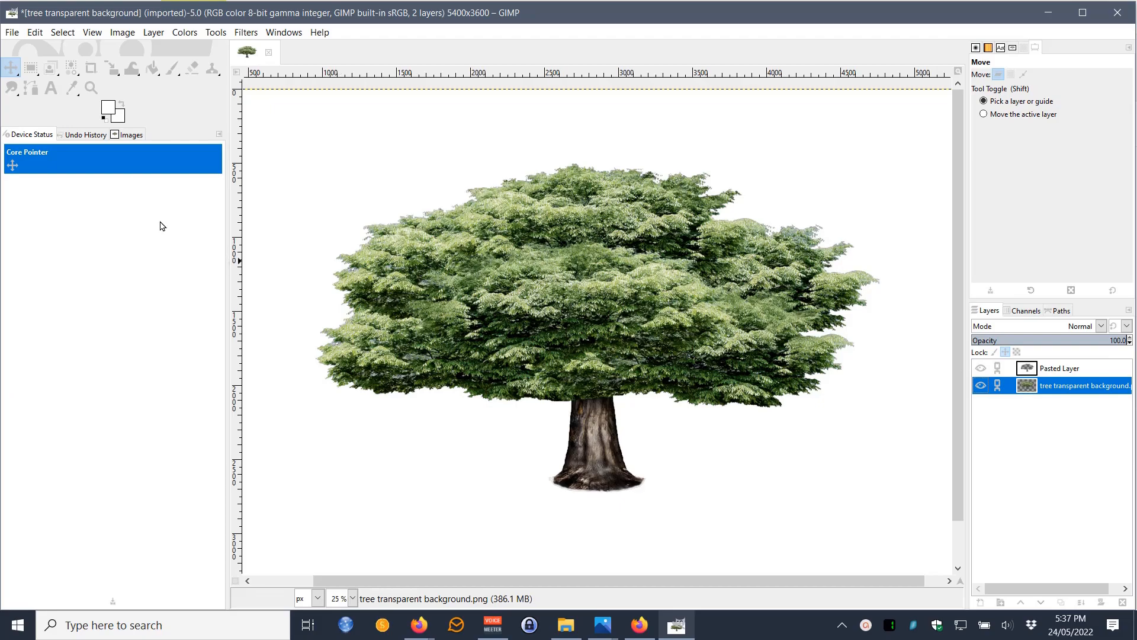
# Add the 1080x1620 photo of the woman in sunglasses from the project pictures folder as a layer between the white pasted layer and the tree.
pyautogui.click(565, 626)
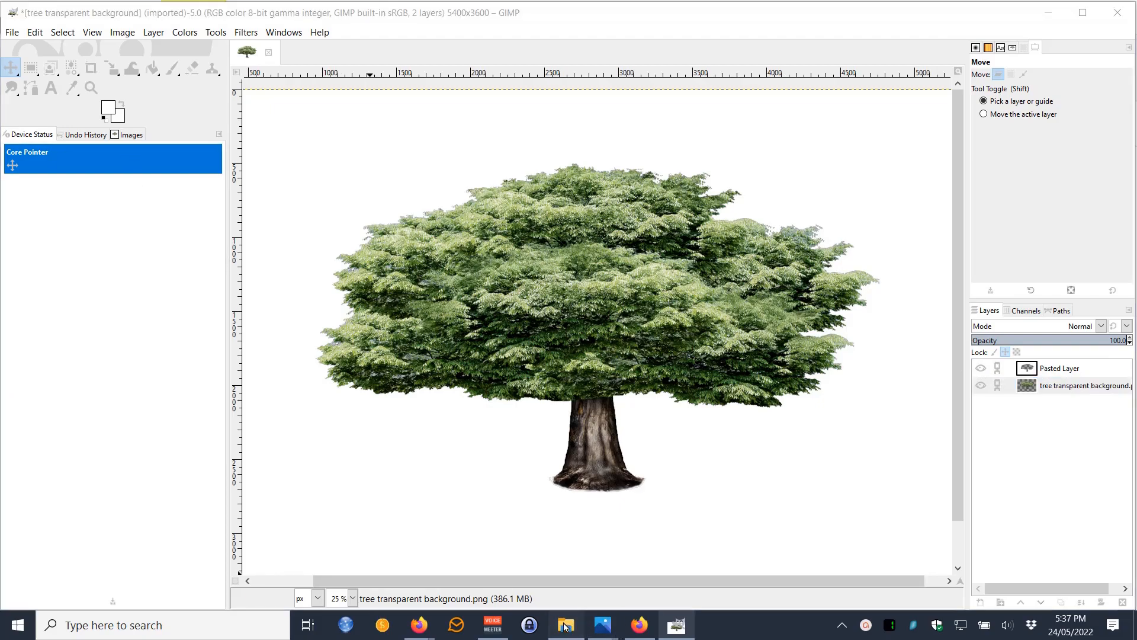
pyautogui.scroll(3, 590, 412)
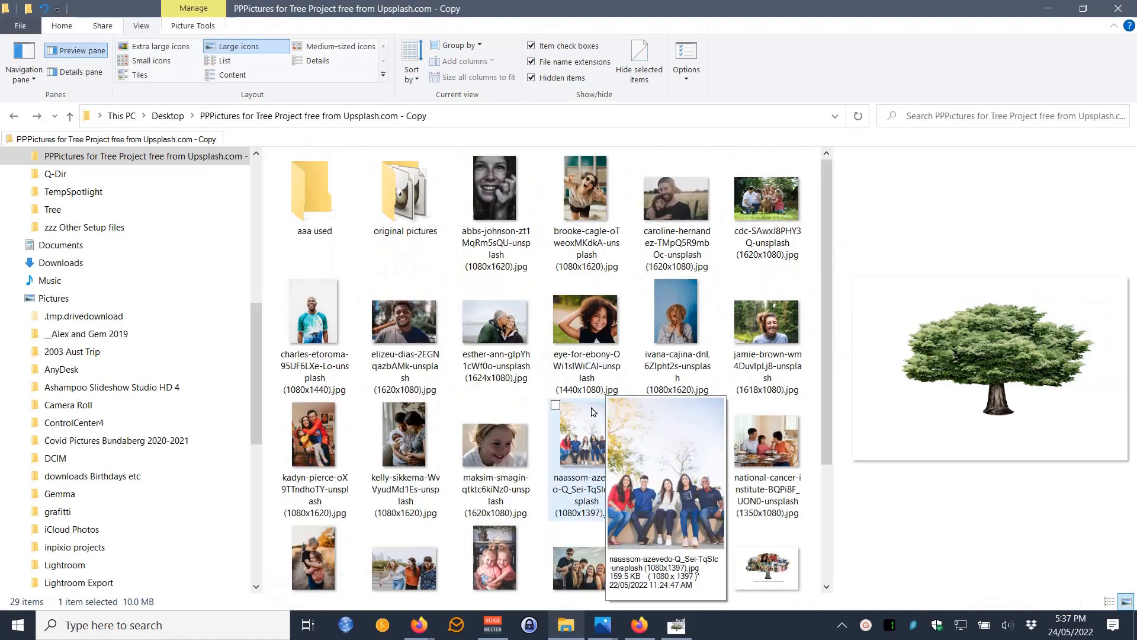
pyautogui.moveTo(579, 330)
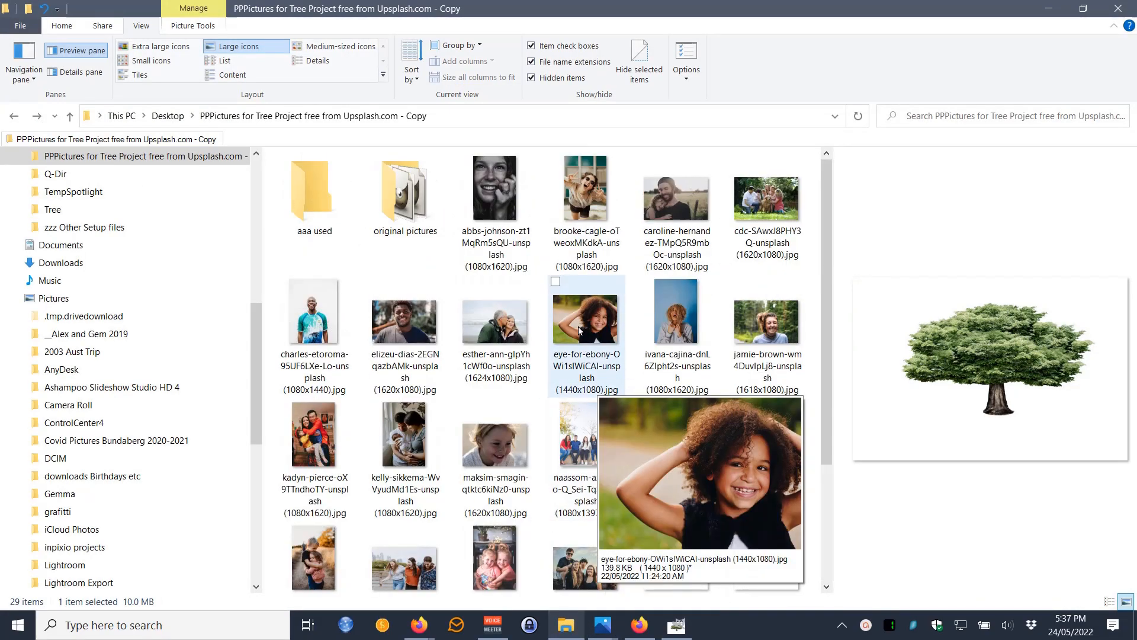
pyautogui.click(580, 207)
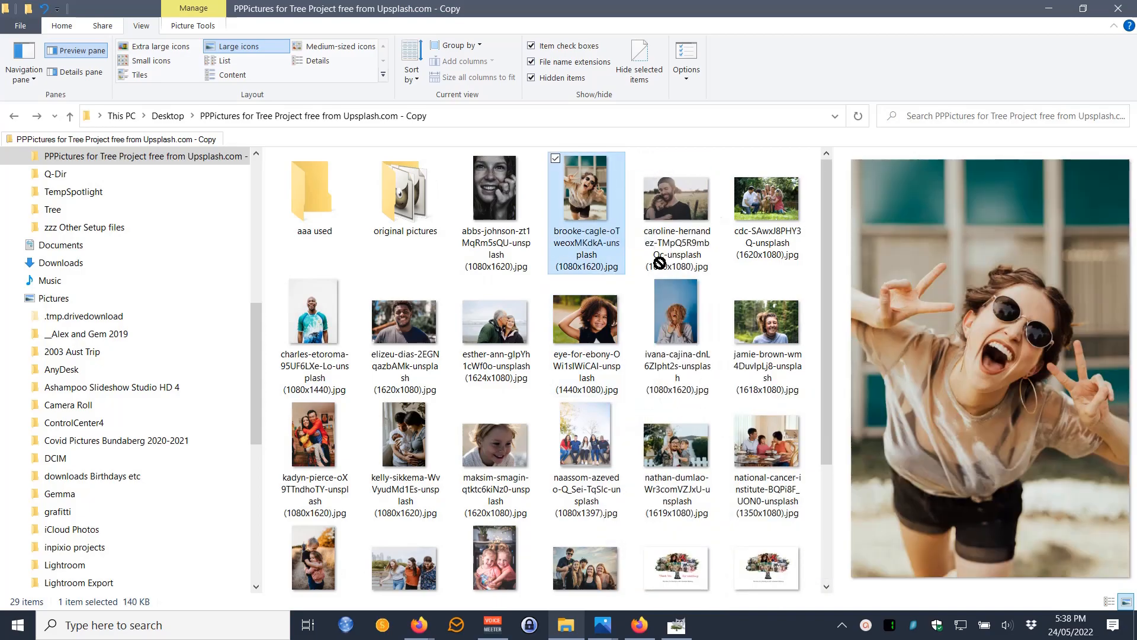
pyautogui.moveTo(730, 296)
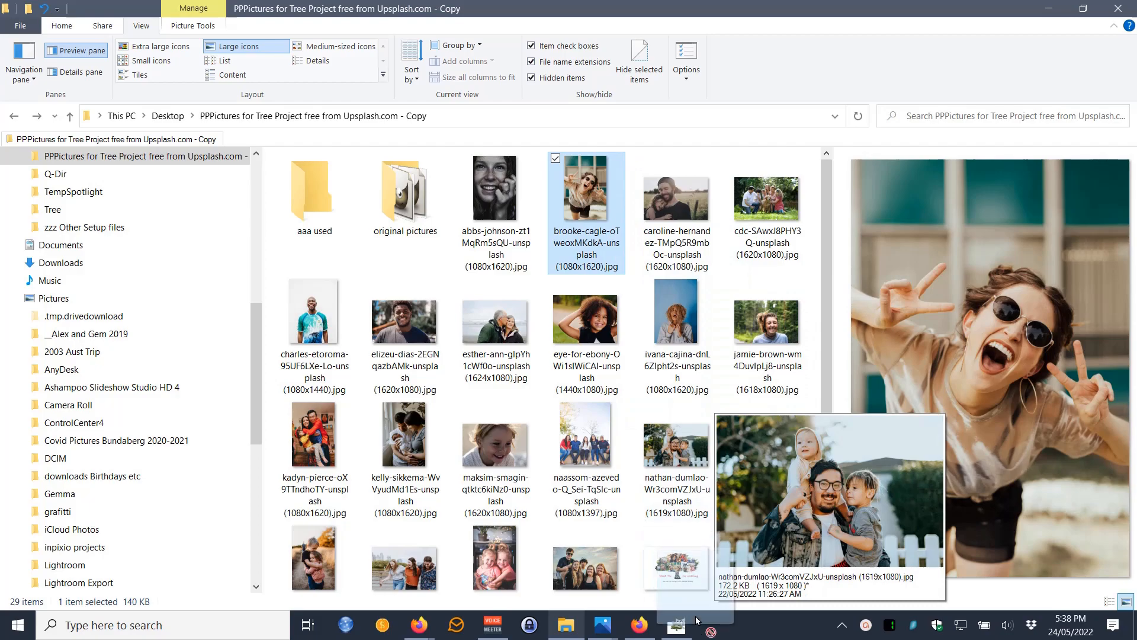
pyautogui.click(678, 631)
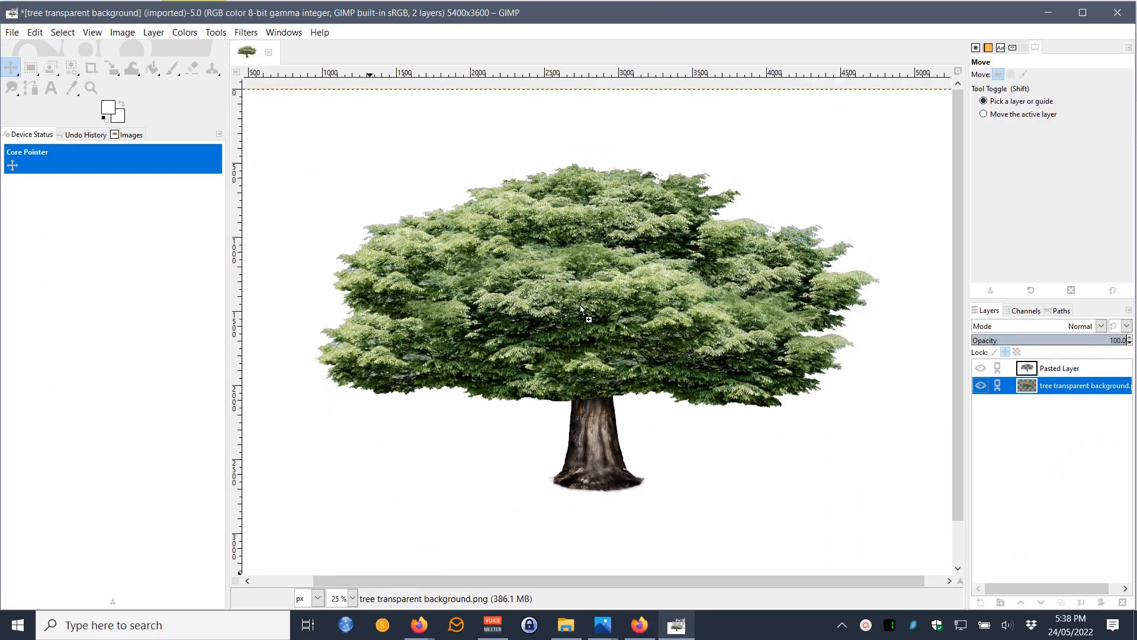
pyautogui.moveTo(581, 308); pyautogui.dragTo(574, 304)
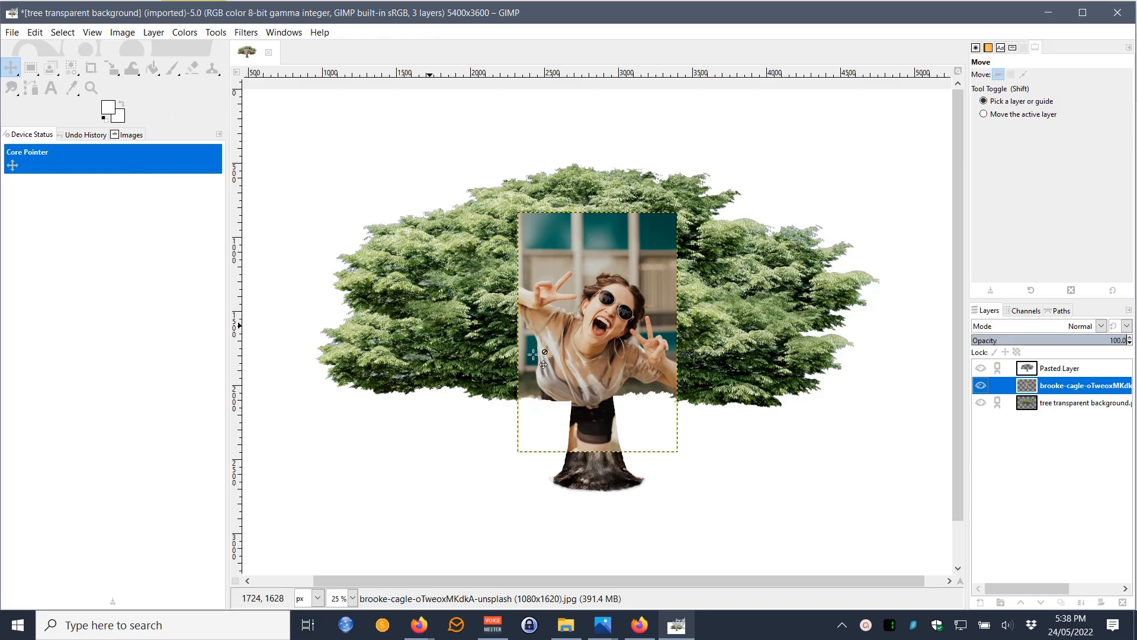
# Test the white mask by moving the photo to the crown's right edge, toggling the pasted layer's visibility and returning the photo to the centre.
pyautogui.moveTo(567, 320); pyautogui.dragTo(759, 303)
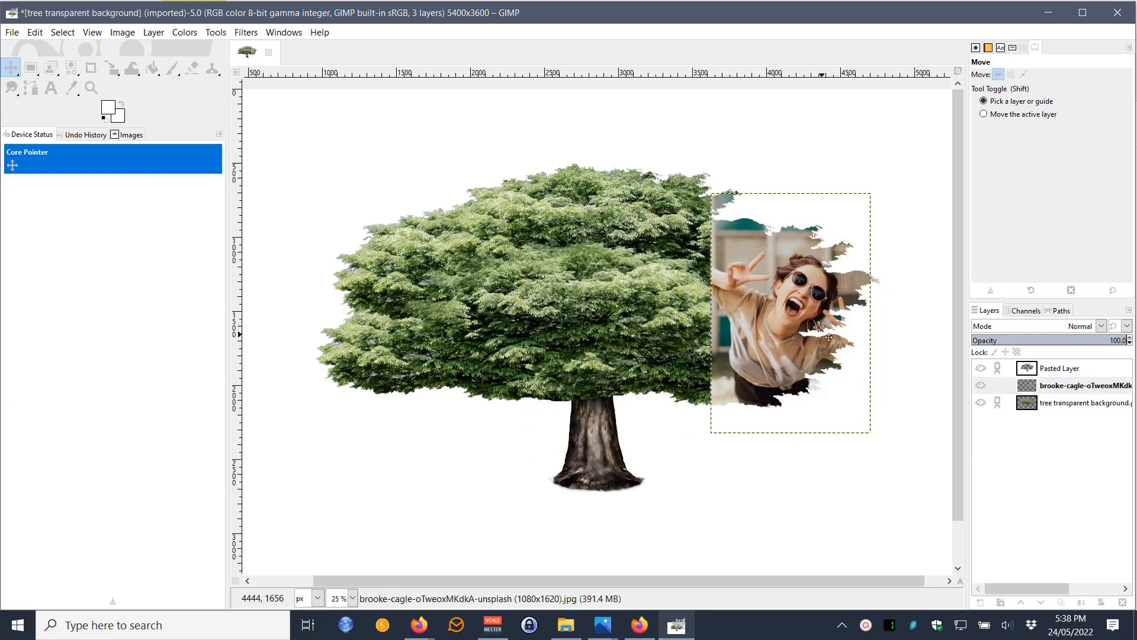
pyautogui.click(981, 369)
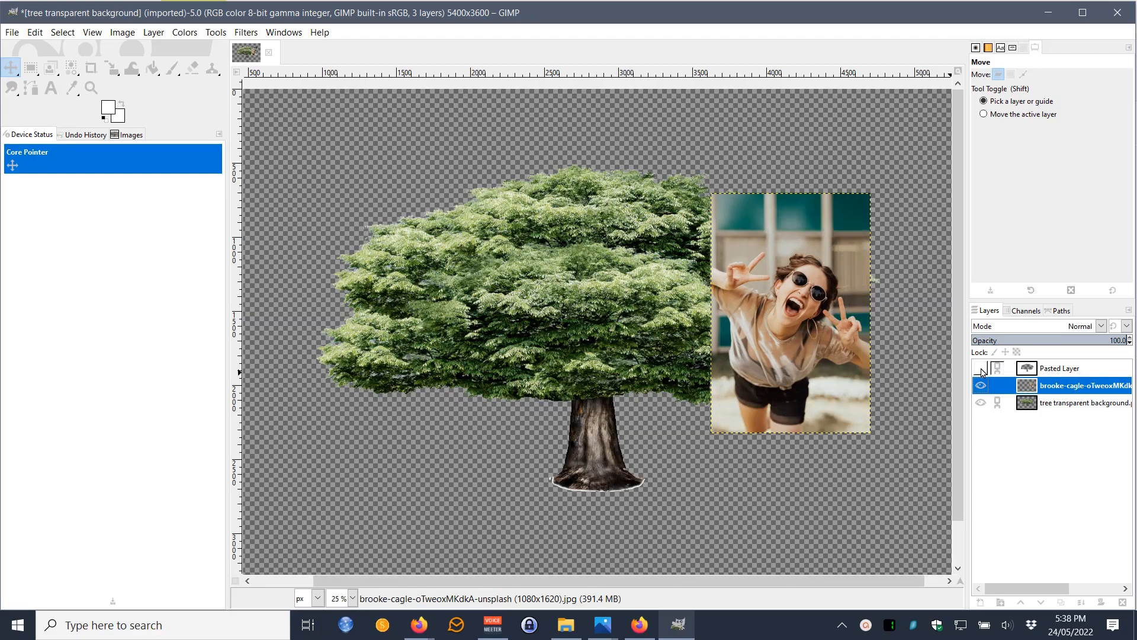
pyautogui.click(980, 369)
pyautogui.click(789, 335)
pyautogui.moveTo(788, 336); pyautogui.dragTo(607, 327)
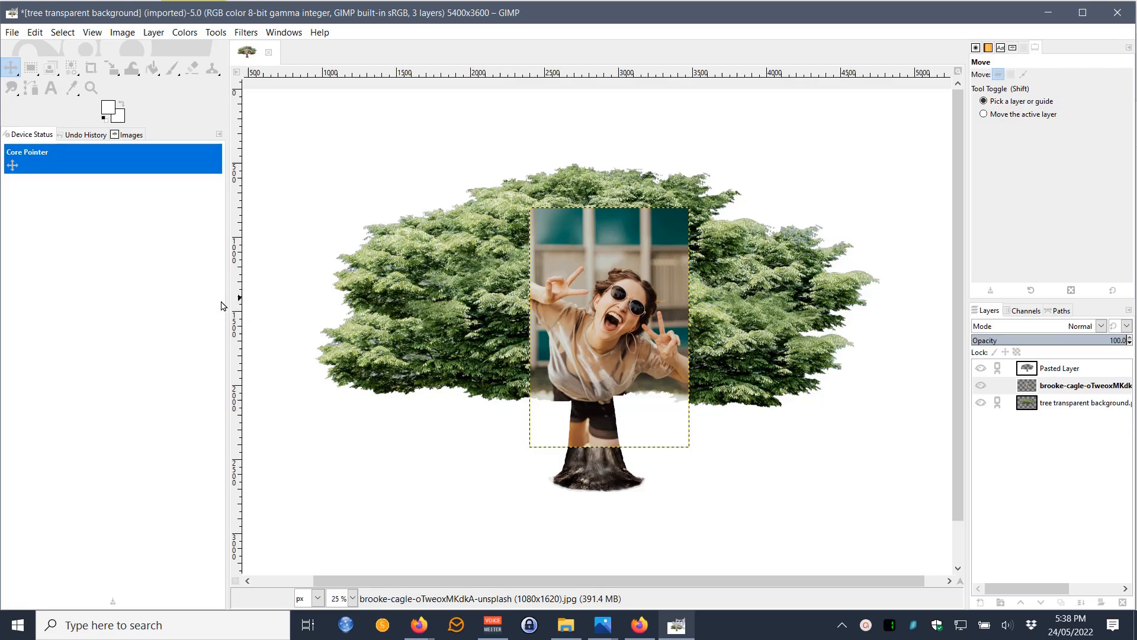
# Narrow the toolbox dock and scale the sunglasses photo proportionally down to 455 × 682 px.
pyautogui.moveTo(225, 302); pyautogui.dragTo(119, 314)
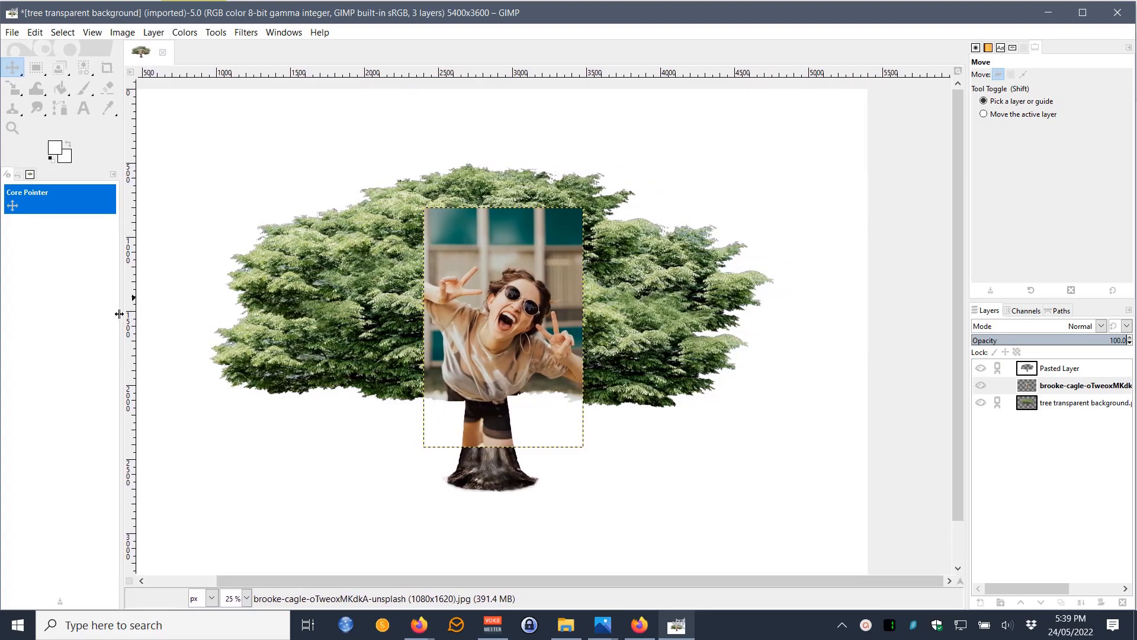
pyautogui.click(12, 87)
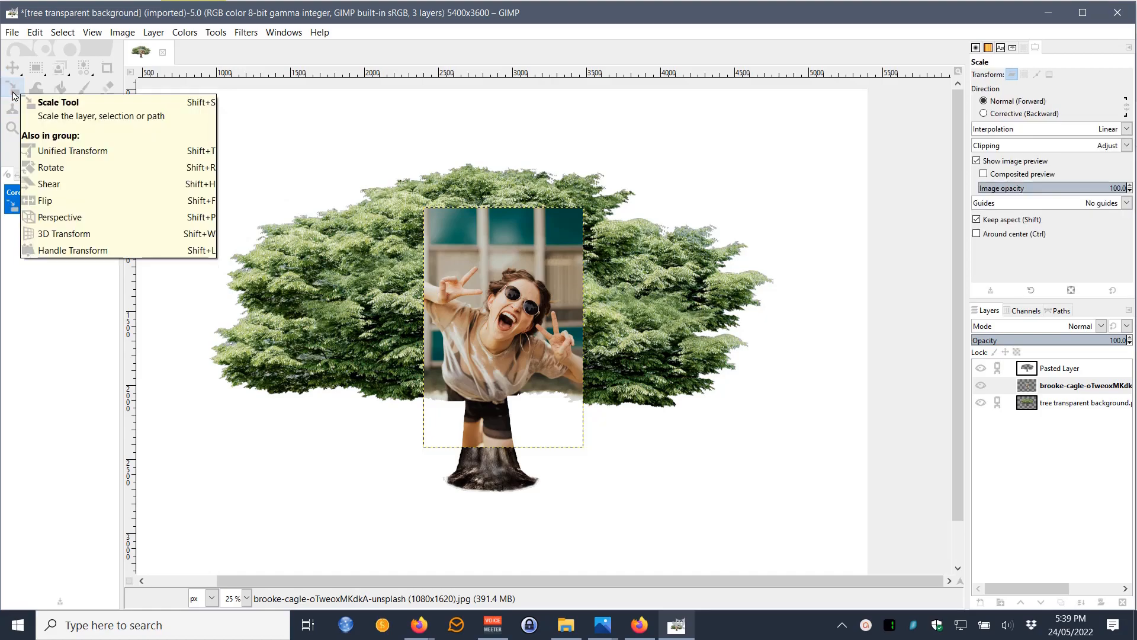
pyautogui.click(503, 280)
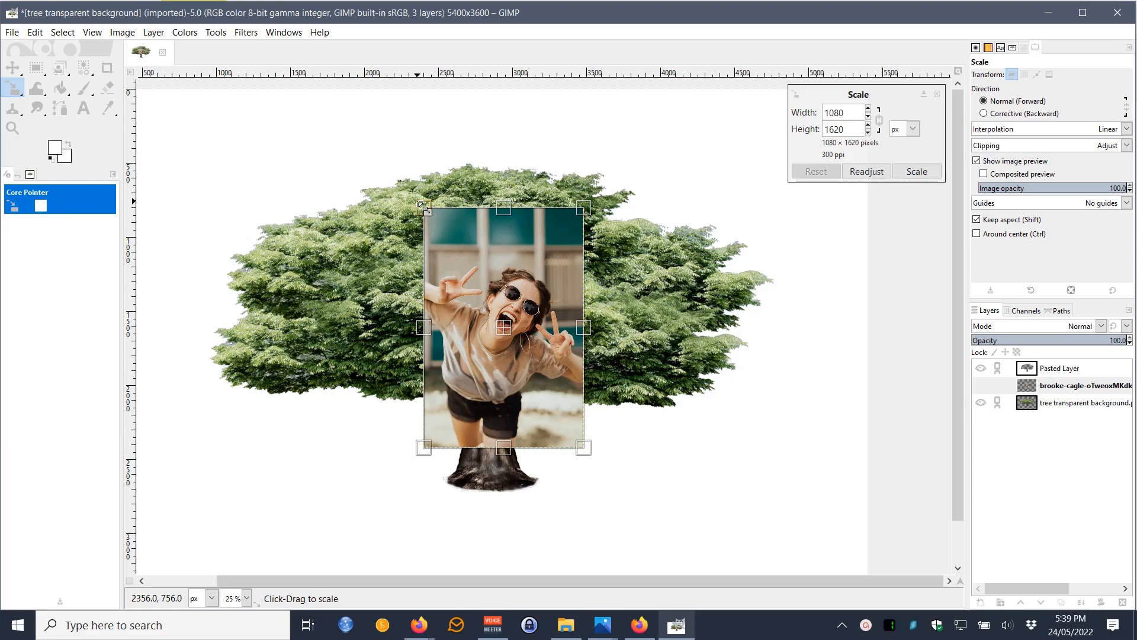
pyautogui.moveTo(423, 206); pyautogui.dragTo(526, 334)
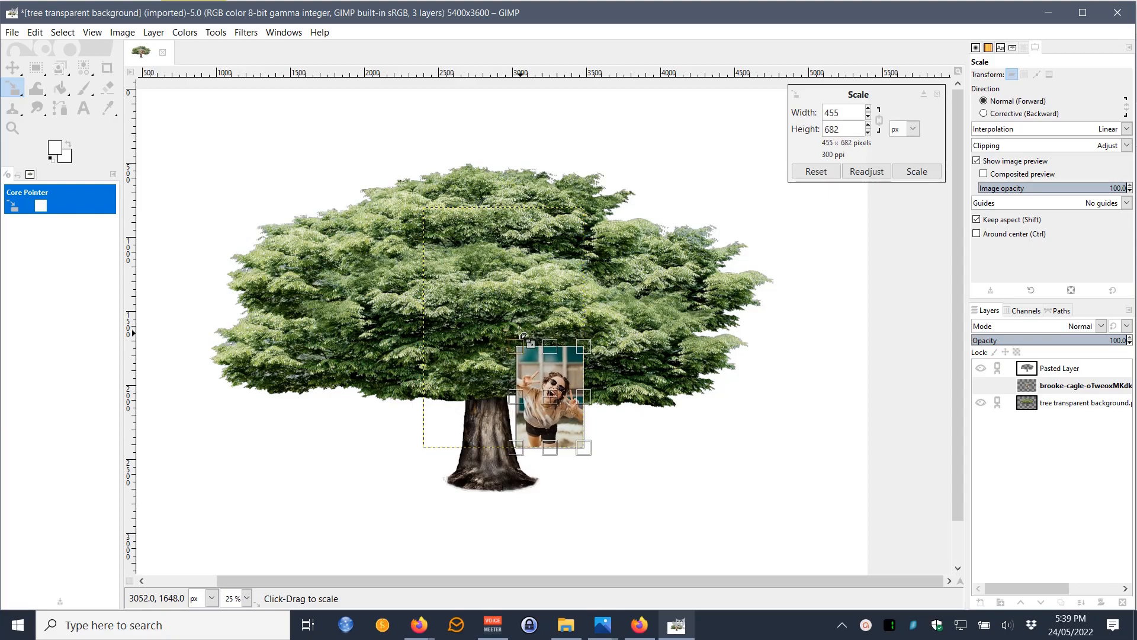
pyautogui.click(917, 172)
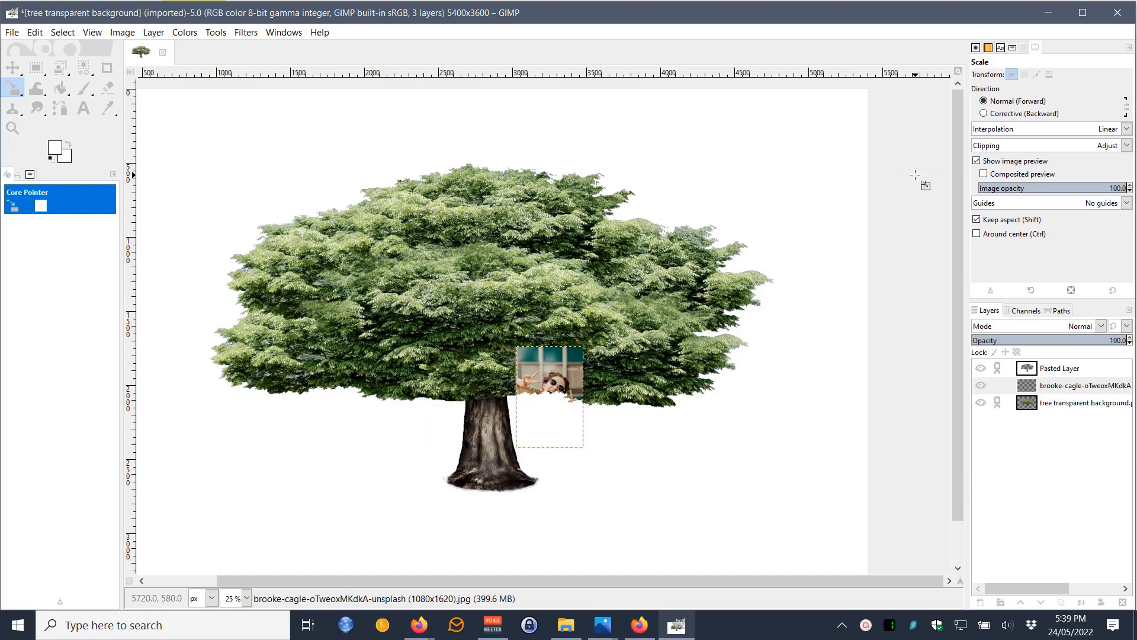
# Move the scaled sunglasses photo over the top of the trunk at the base of the crown.
pyautogui.click(12, 67)
pyautogui.moveTo(571, 385); pyautogui.dragTo(516, 359)
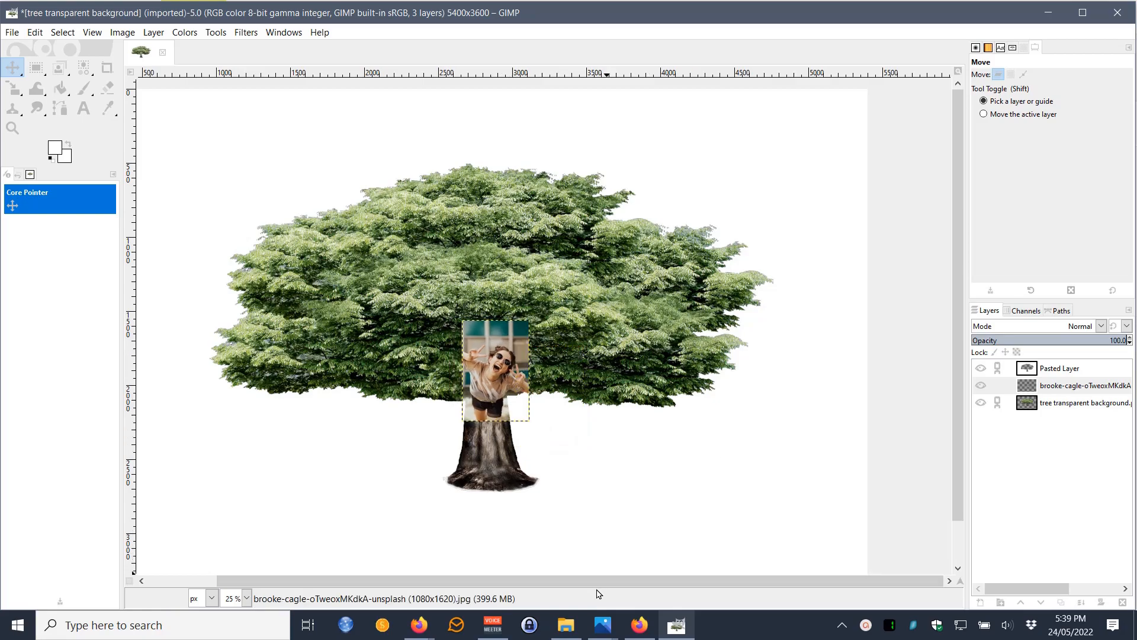
# Add the 1618x1080 photo of the laughing woman in the forest from the pictures folder as a new layer beneath the white pasted layer.
pyautogui.moveTo(564, 627)
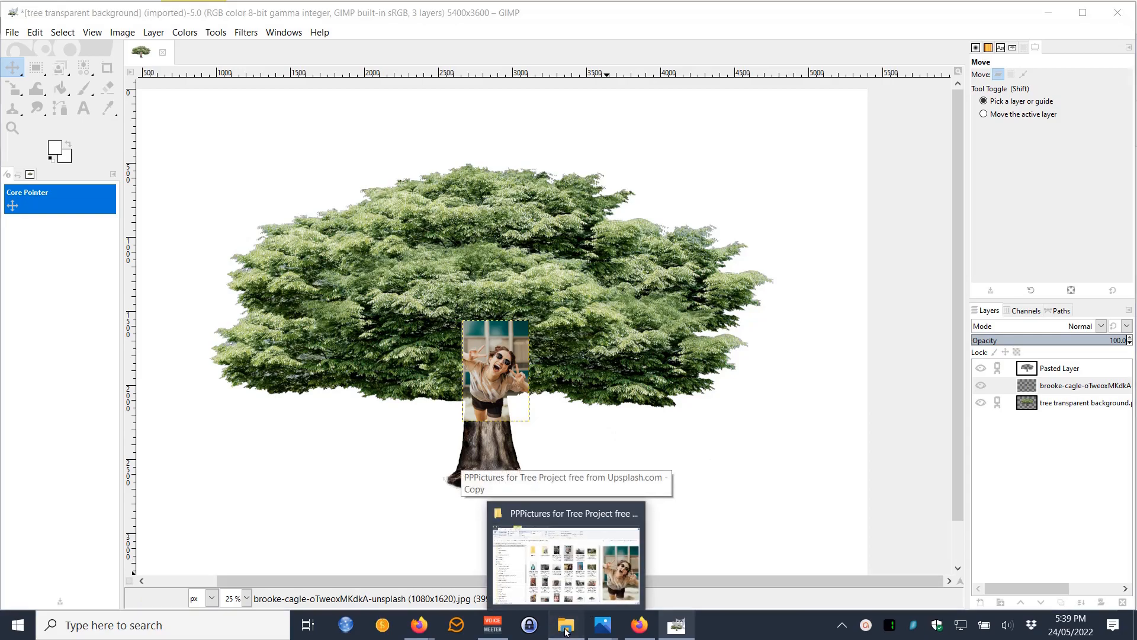
pyautogui.click(563, 604)
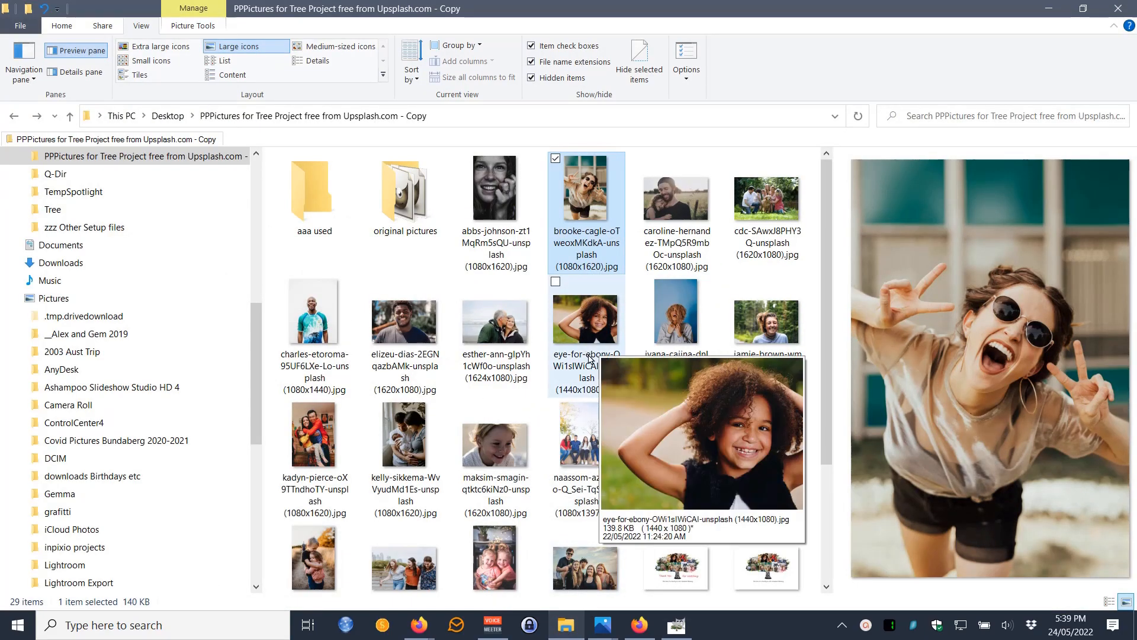
pyautogui.scroll(-3, 585, 355)
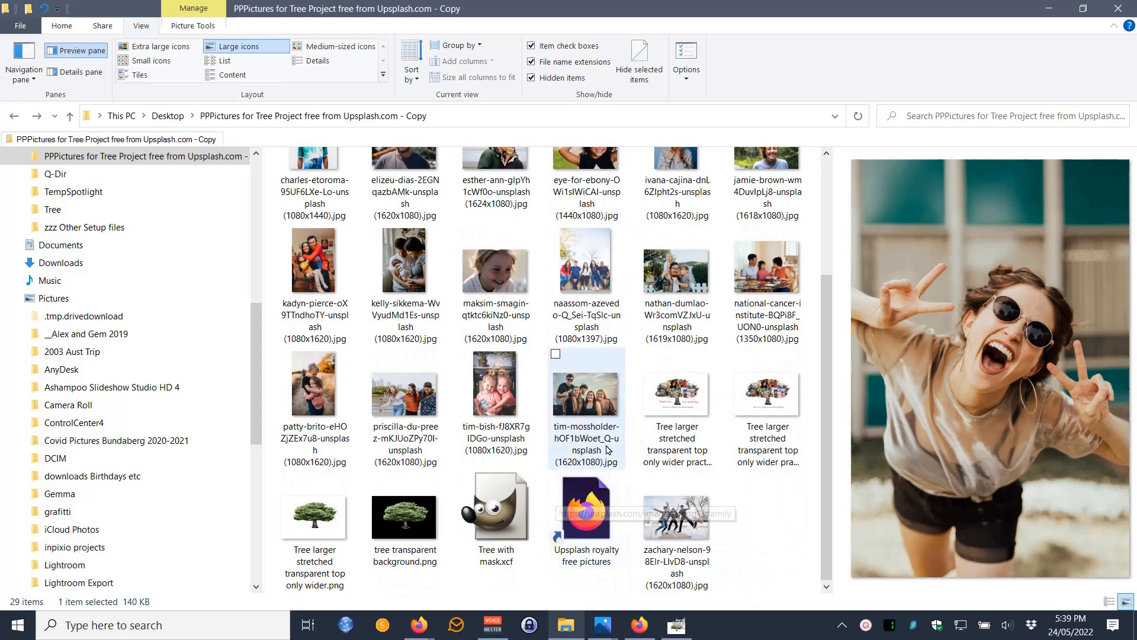
pyautogui.scroll(3, 559, 492)
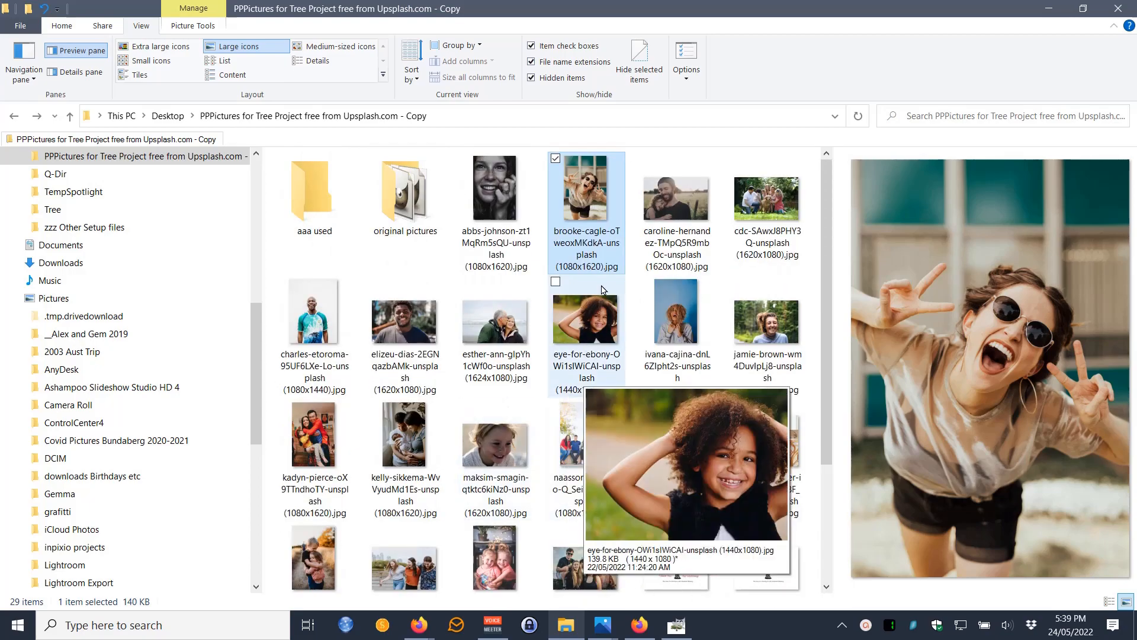
pyautogui.click(764, 323)
pyautogui.moveTo(596, 401); pyautogui.dragTo(412, 393)
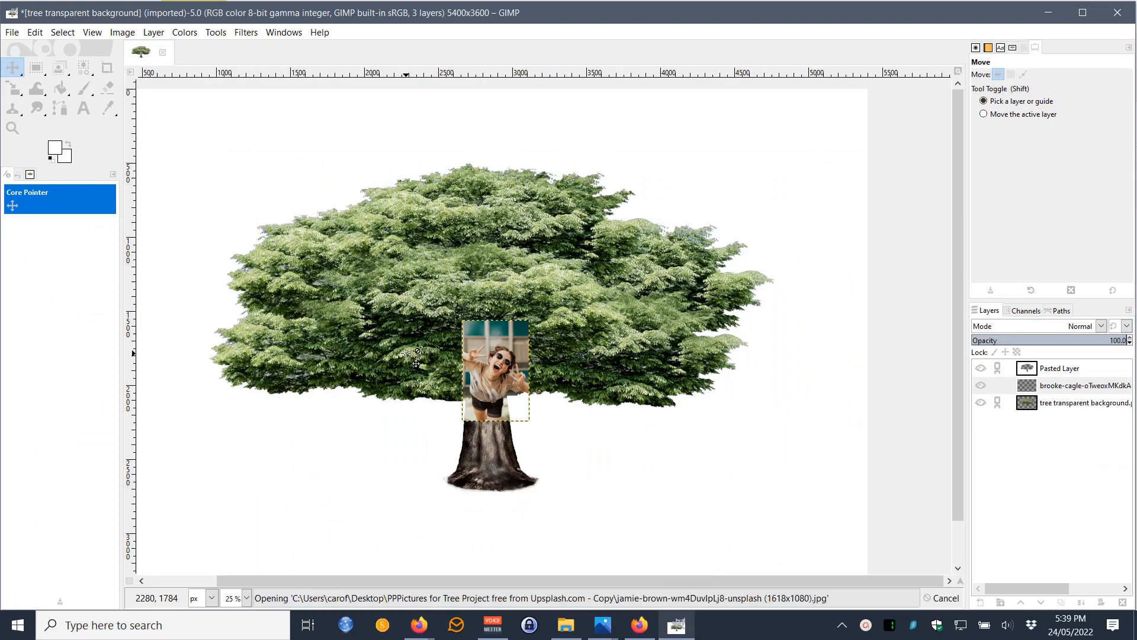
pyautogui.moveTo(406, 353); pyautogui.dragTo(406, 354)
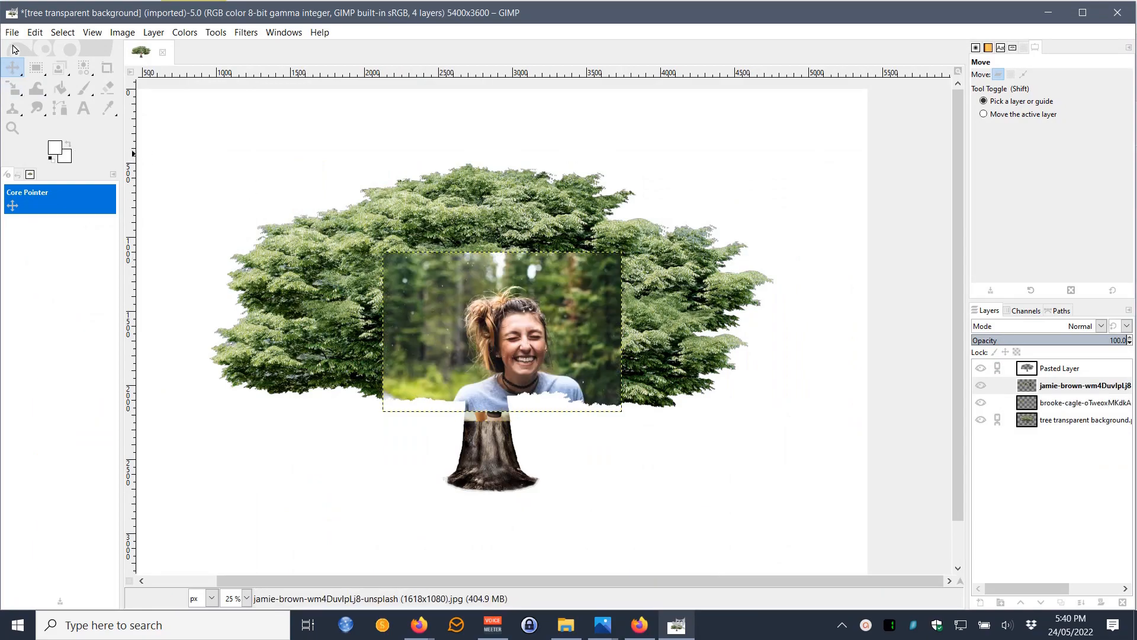
# Scale the forest photo proportionally to 841 × 561 px and place it in the lower crown, directly left of the sunglasses photo.
pyautogui.click(14, 88)
pyautogui.click(465, 293)
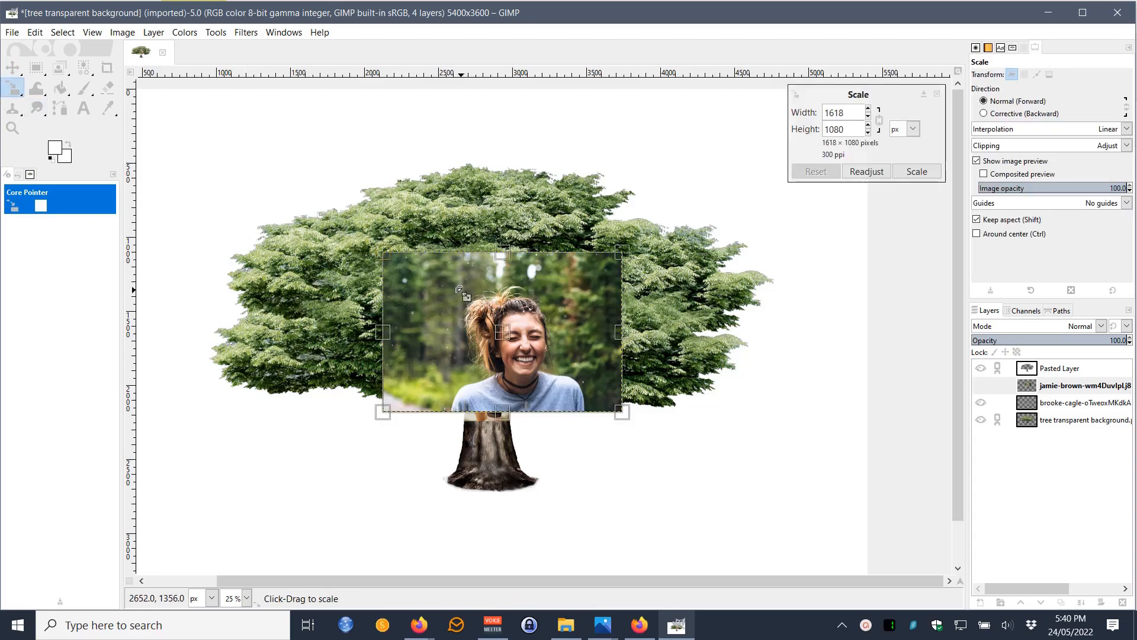
pyautogui.moveTo(384, 253); pyautogui.dragTo(542, 337)
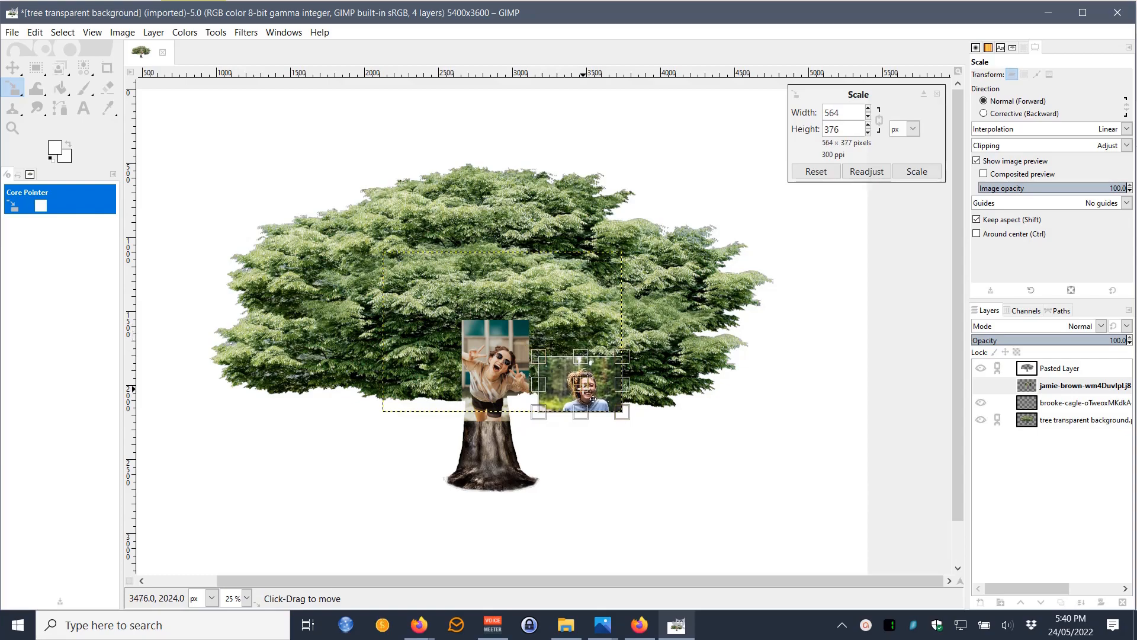
pyautogui.moveTo(590, 393); pyautogui.dragTo(428, 384)
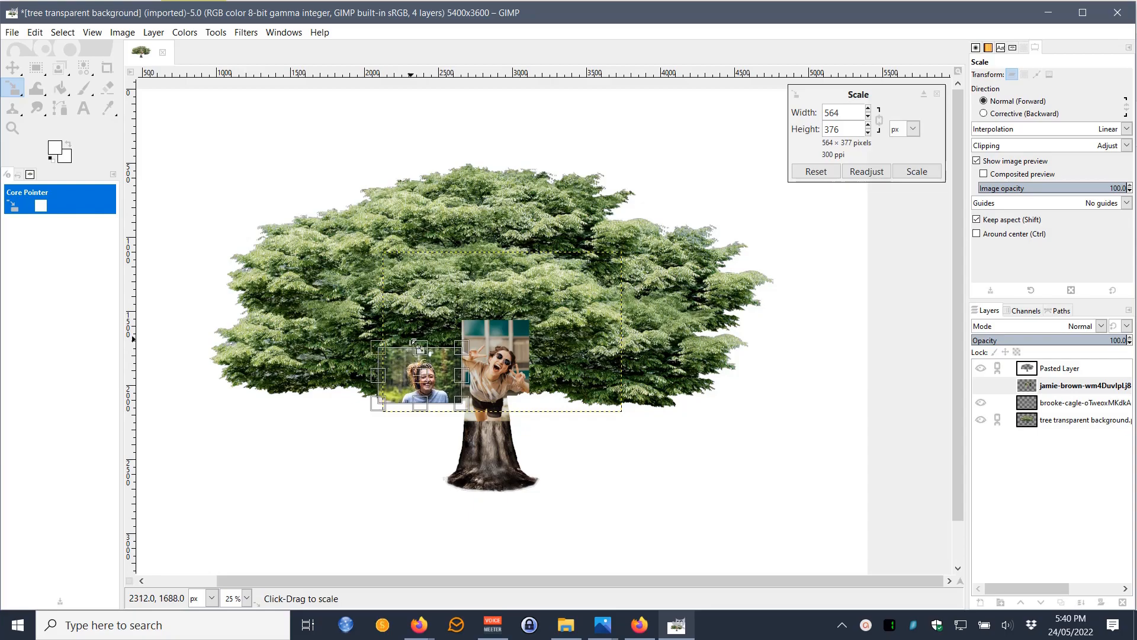
pyautogui.moveTo(378, 346); pyautogui.dragTo(342, 314)
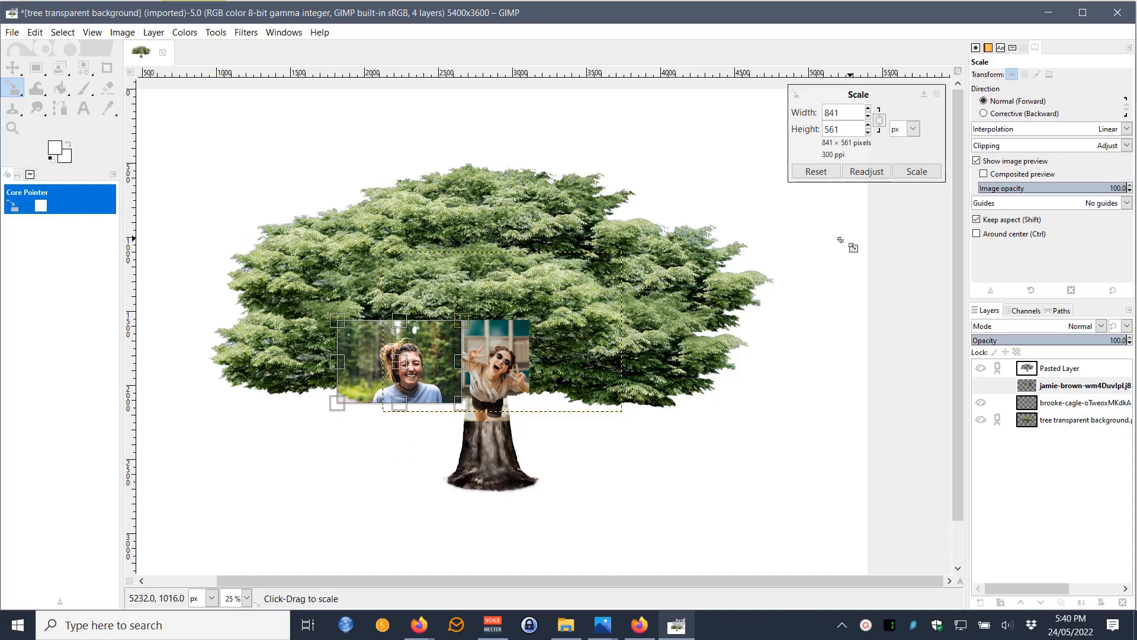
pyautogui.click(907, 172)
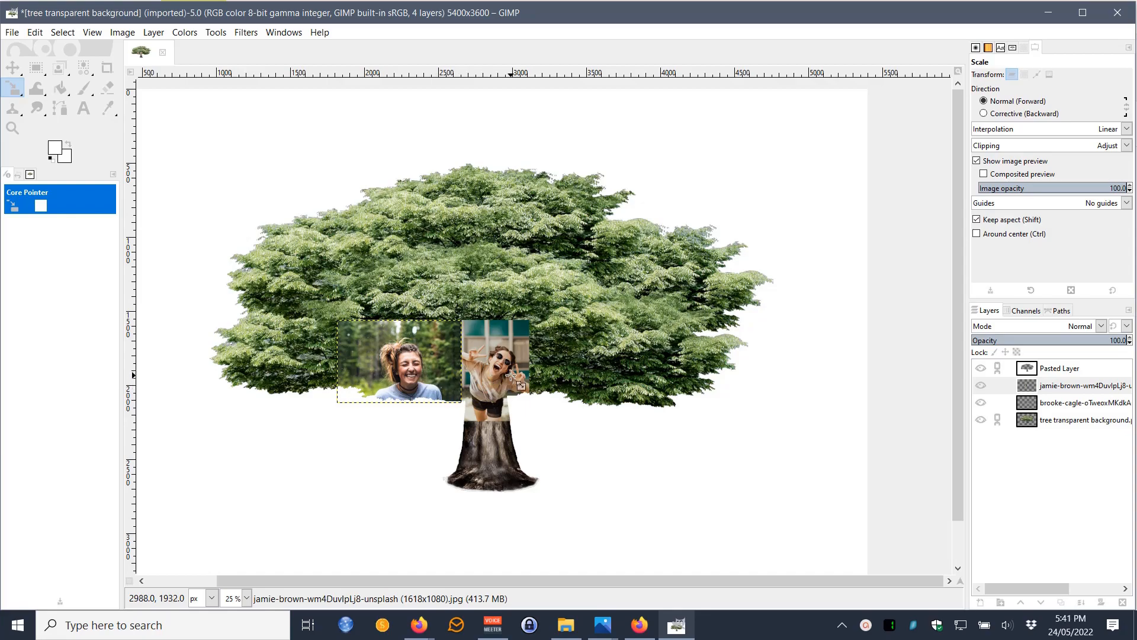
# Raise the sunglasses photo's layer above the forest photo's layer and scale it proportionally to 543 × 816 px.
pyautogui.click(1025, 402)
pyautogui.moveTo(1025, 402); pyautogui.dragTo(1025, 384)
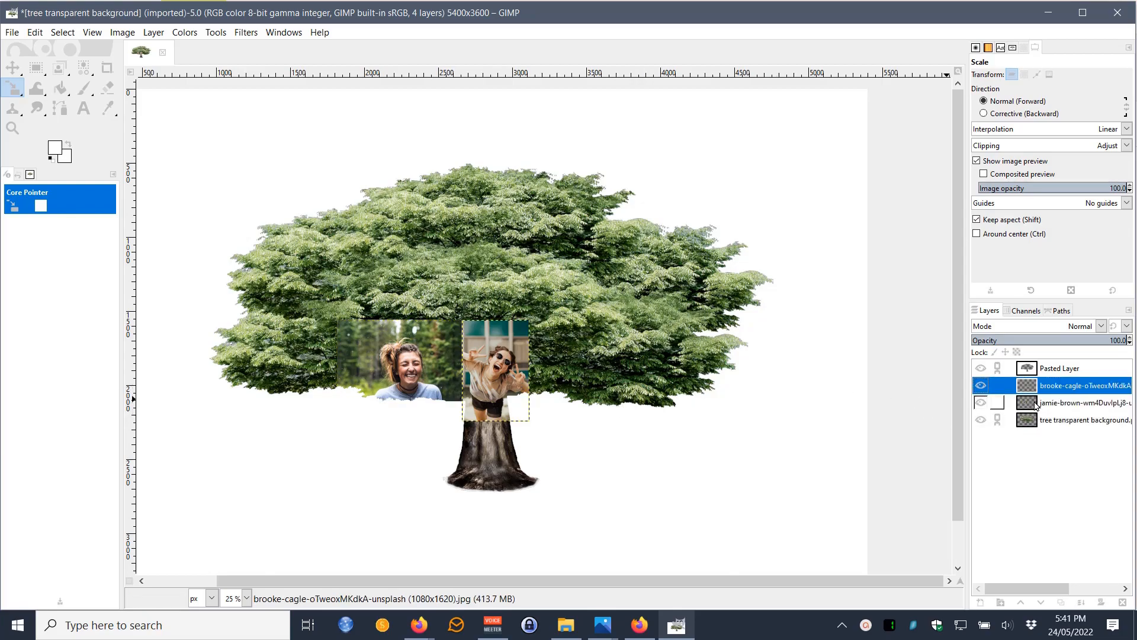
pyautogui.click(630, 399)
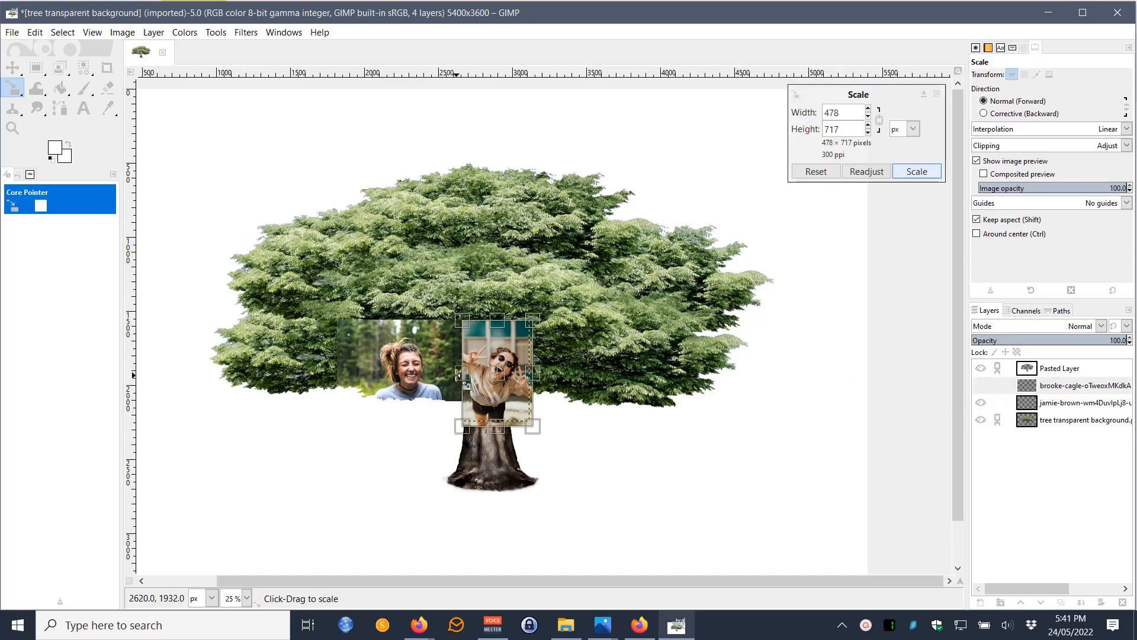
pyautogui.moveTo(464, 373); pyautogui.dragTo(455, 373)
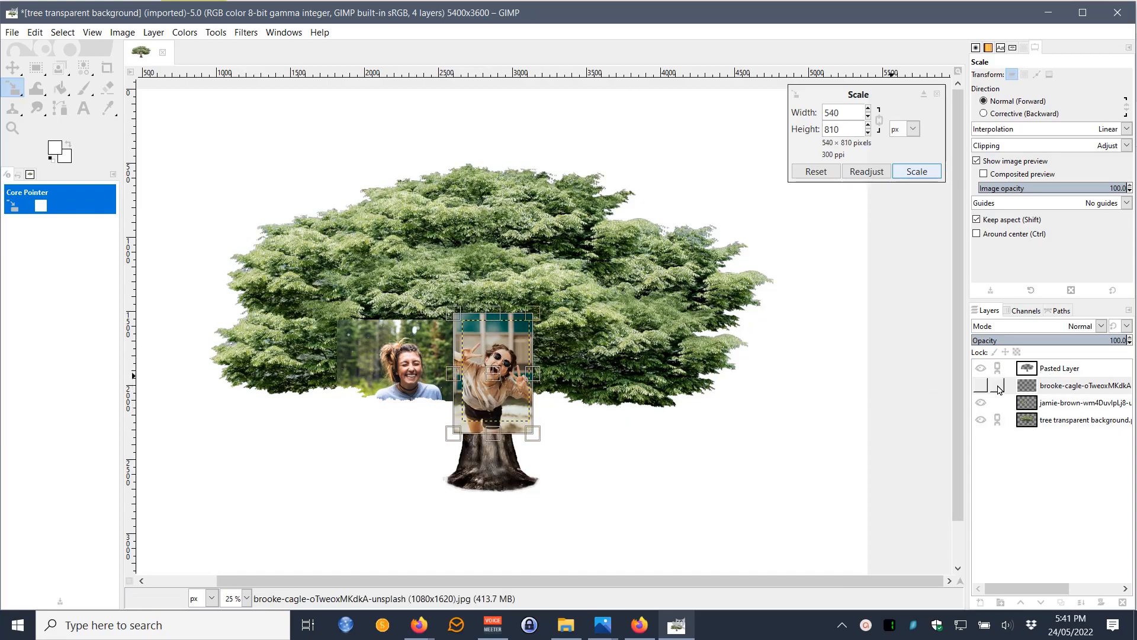
pyautogui.click(978, 388)
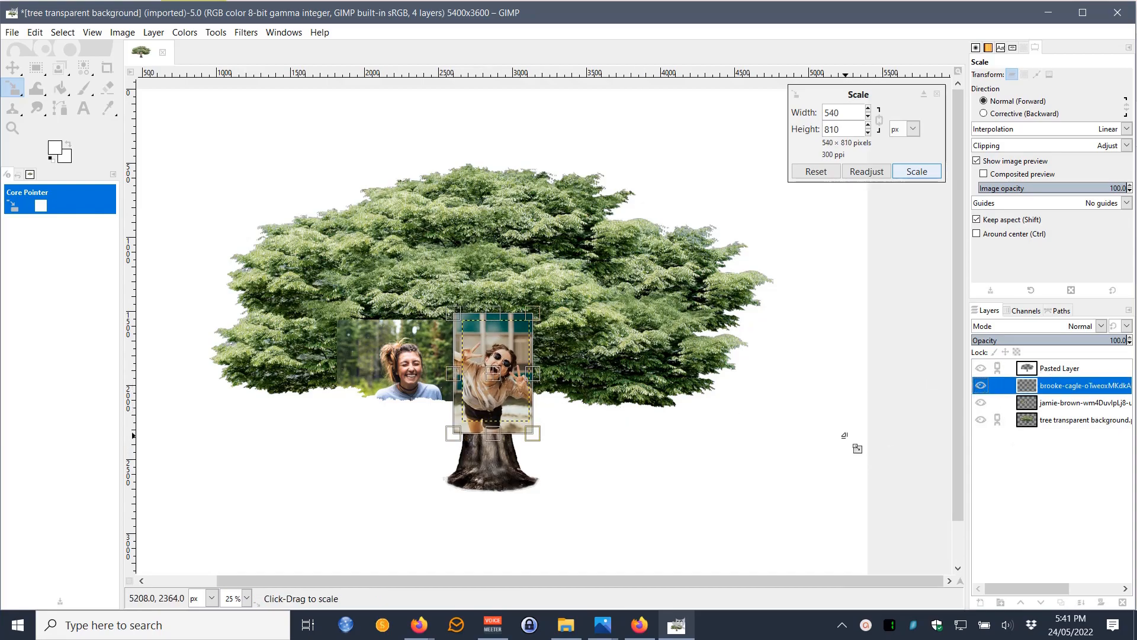
pyautogui.click(916, 172)
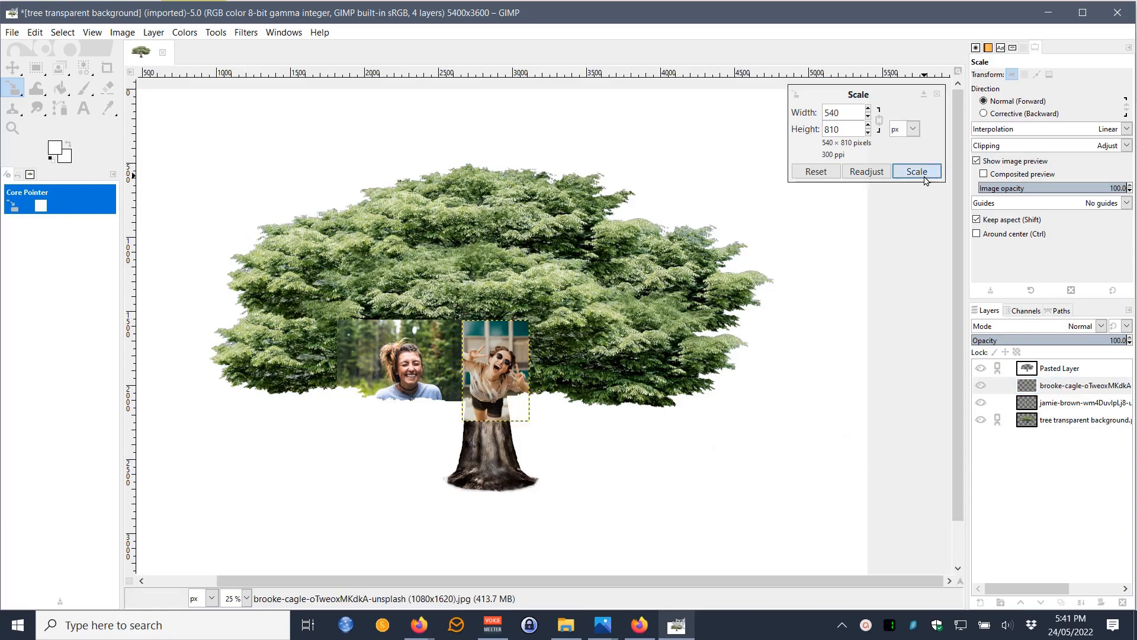
pyautogui.click(622, 457)
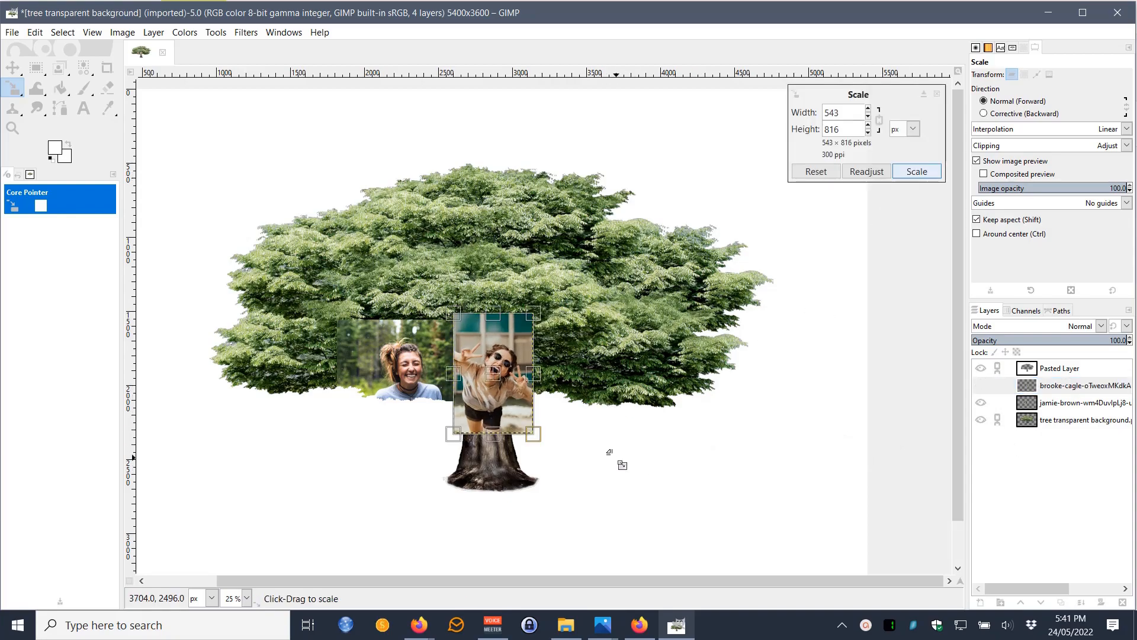
pyautogui.click(984, 386)
pyautogui.click(905, 173)
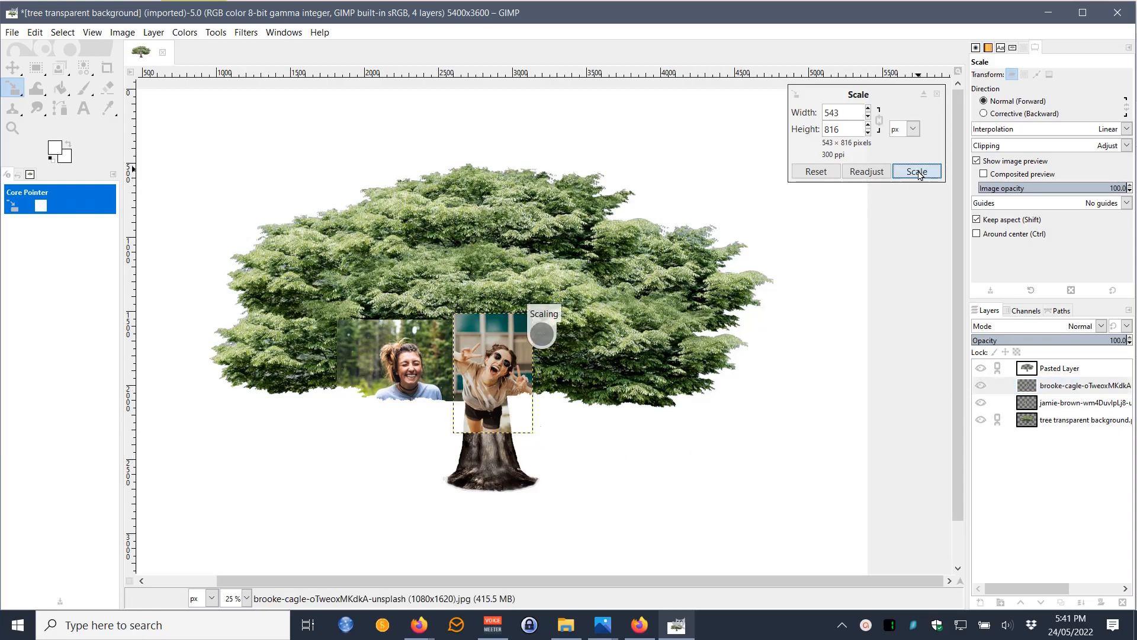
# Move the enlarged sunglasses photo slightly upward so it sits over the top of the trunk and against the forest photo.
pyautogui.click(12, 67)
pyautogui.moveTo(496, 346); pyautogui.dragTo(499, 336)
pyautogui.click(649, 506)
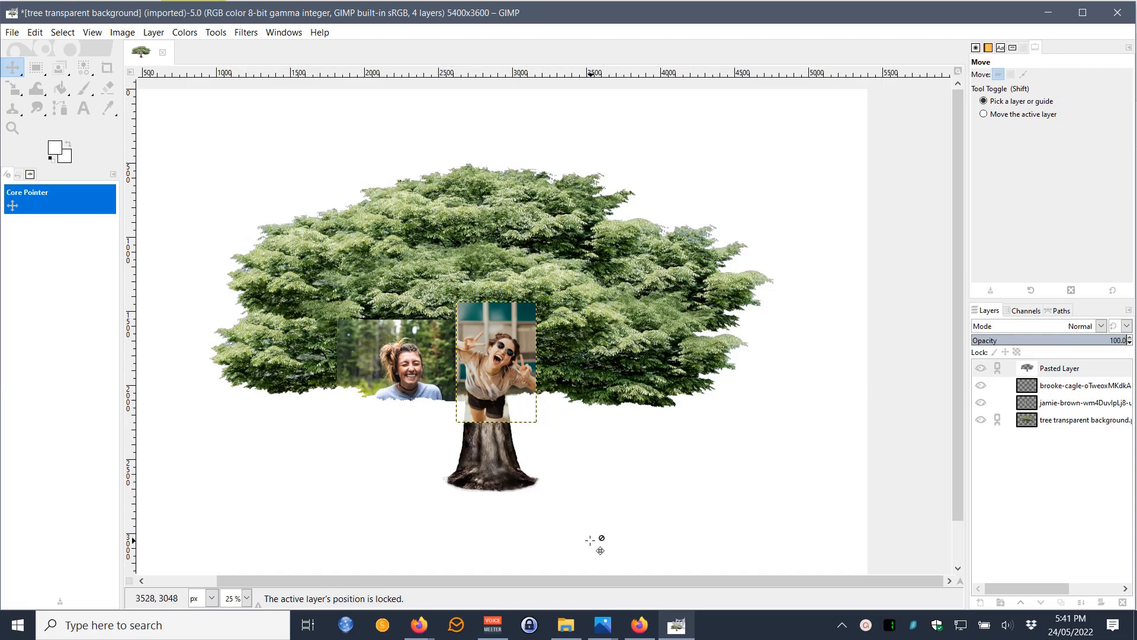
# Add the 1080x1620 black-and-white portrait of the smiling woman from the pictures folder as a new layer.
pyautogui.click(567, 627)
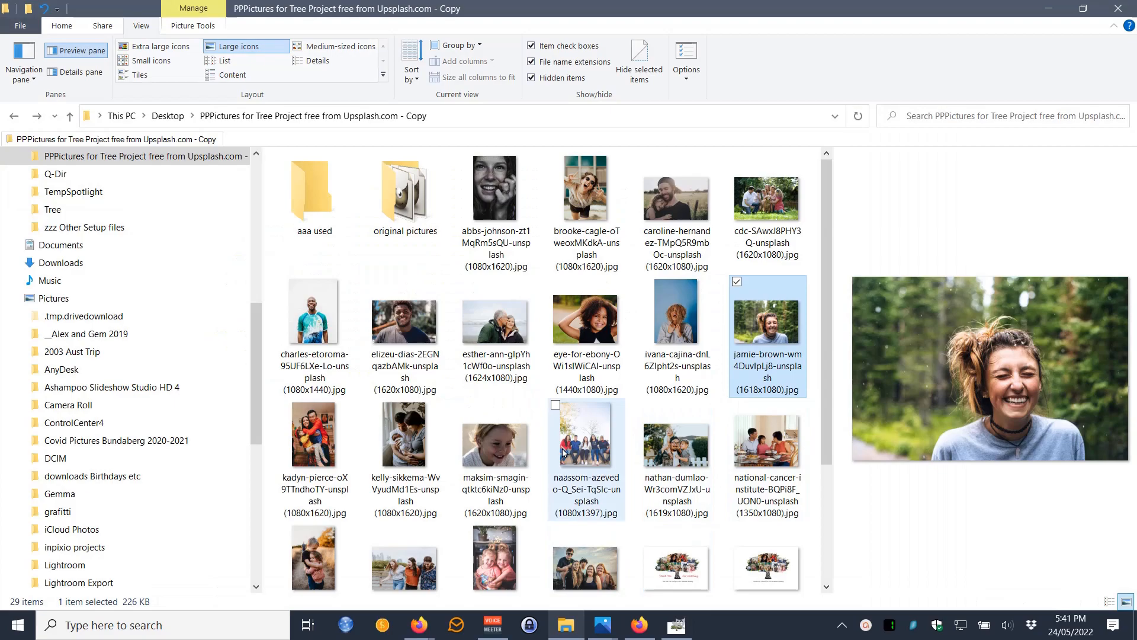
pyautogui.click(488, 187)
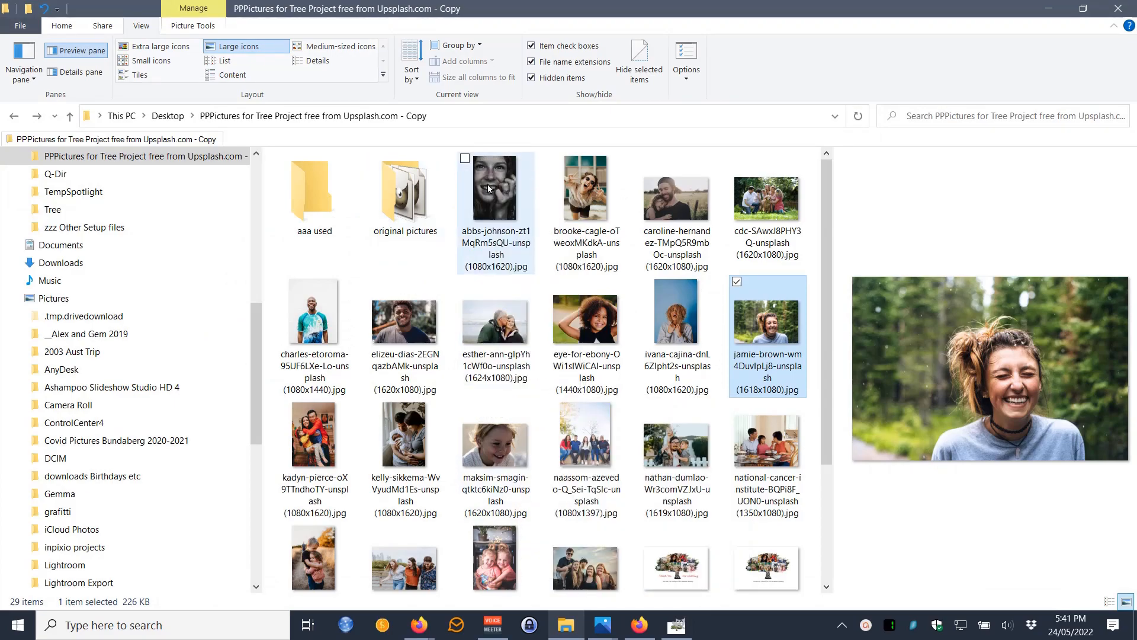
pyautogui.moveTo(490, 197); pyautogui.dragTo(497, 459)
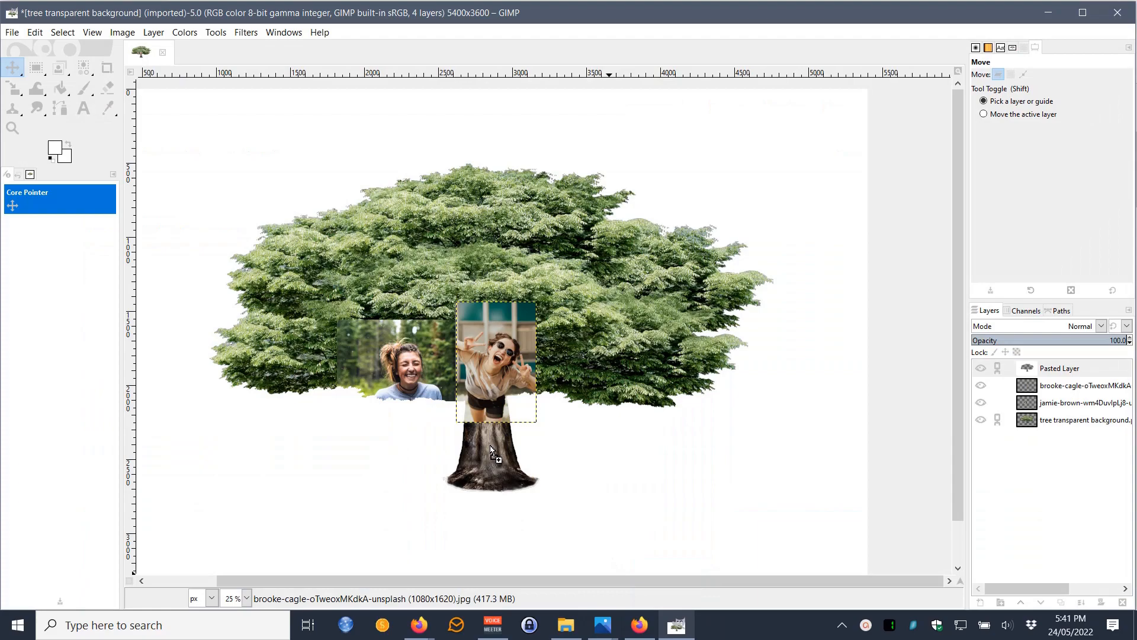
pyautogui.moveTo(468, 266); pyautogui.dragTo(561, 293)
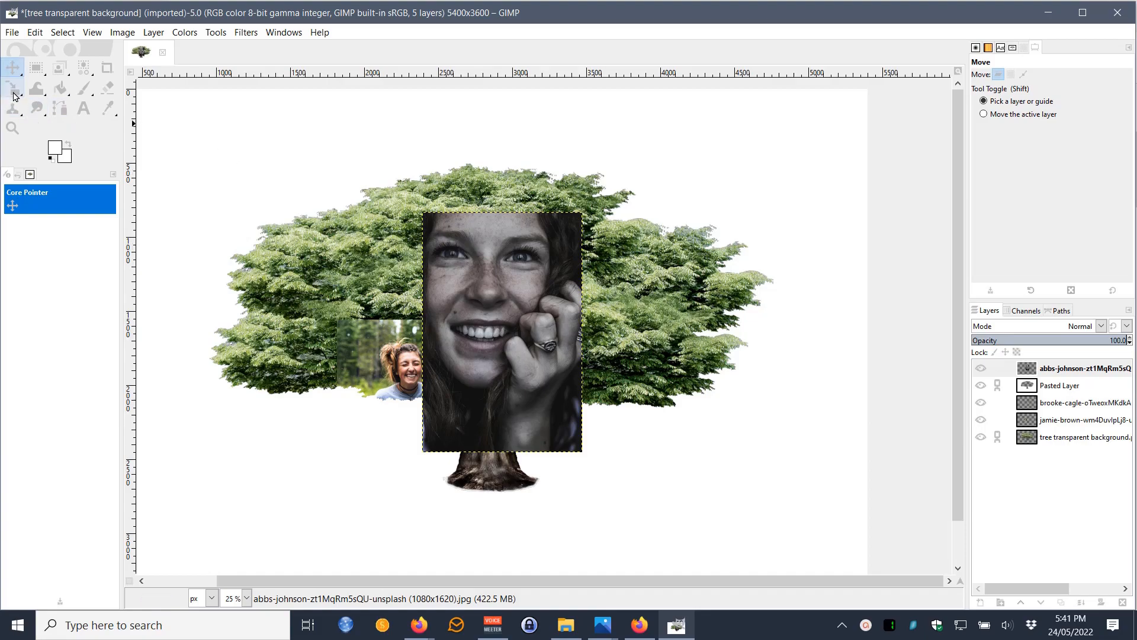
# Scale the black-and-white portrait proportionally down to 428 × 642 px.
pyautogui.hotkey('shift', 's')
pyautogui.click(477, 258)
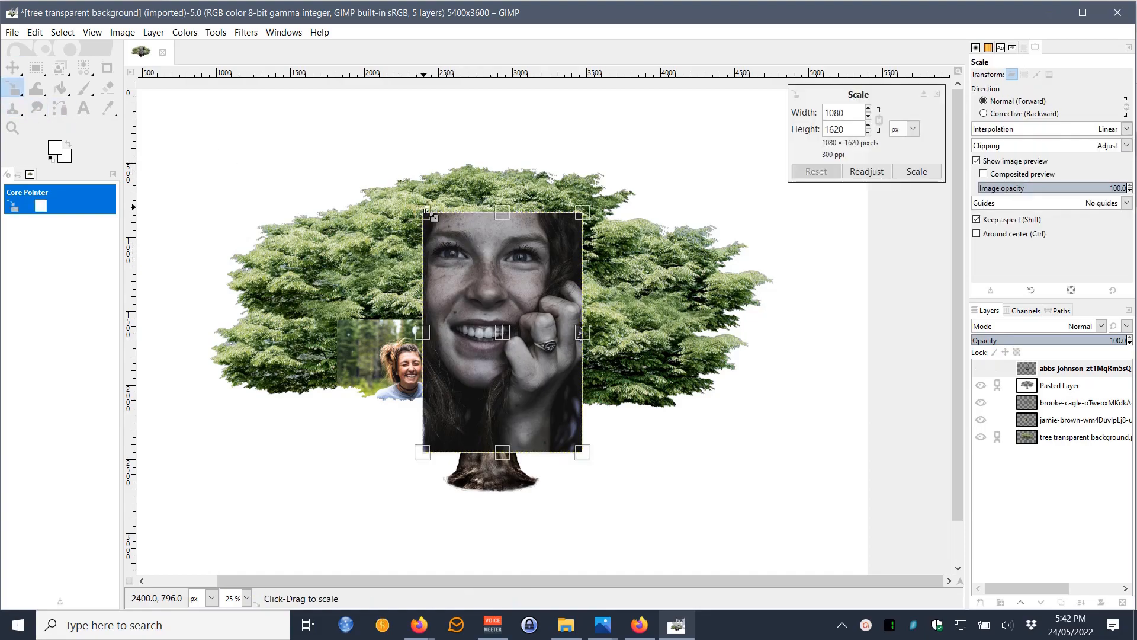
pyautogui.moveTo(426, 211); pyautogui.dragTo(541, 344)
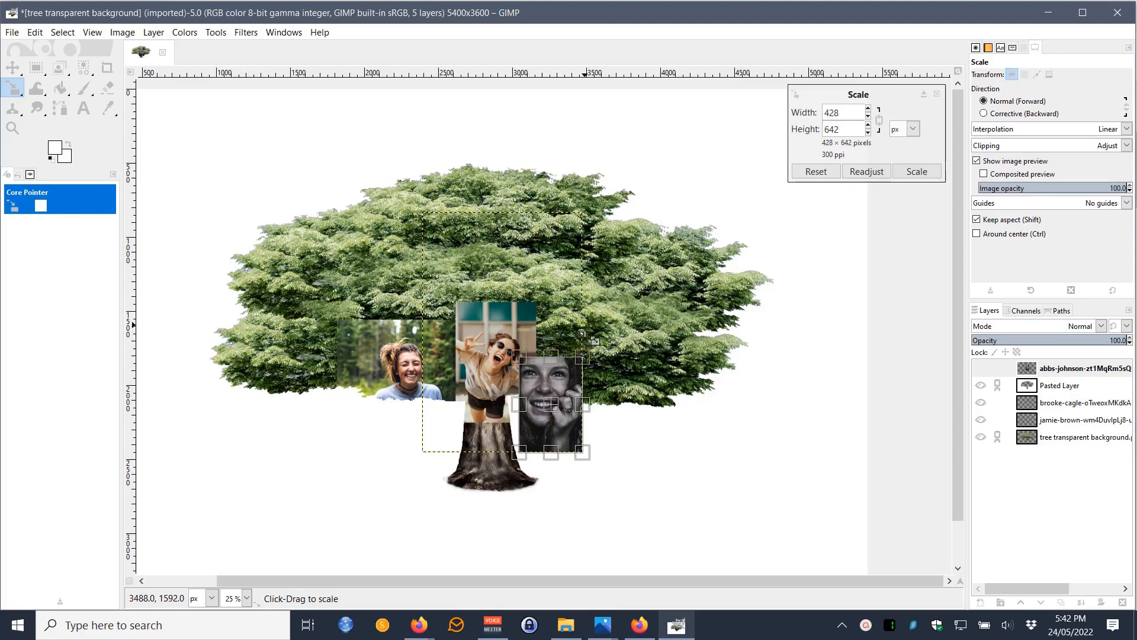
pyautogui.click(917, 172)
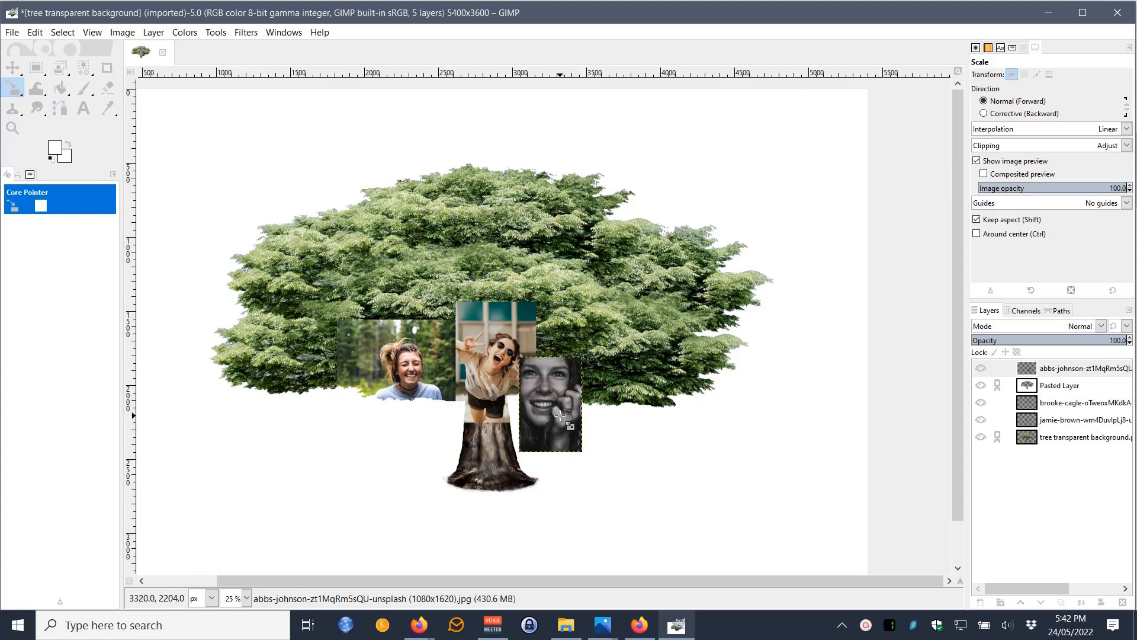
# Move the black-and-white portrait over the trunk below the sunglasses photo and raise the white pasted layer above it.
pyautogui.click(15, 69)
pyautogui.moveTo(520, 373); pyautogui.dragTo(490, 443)
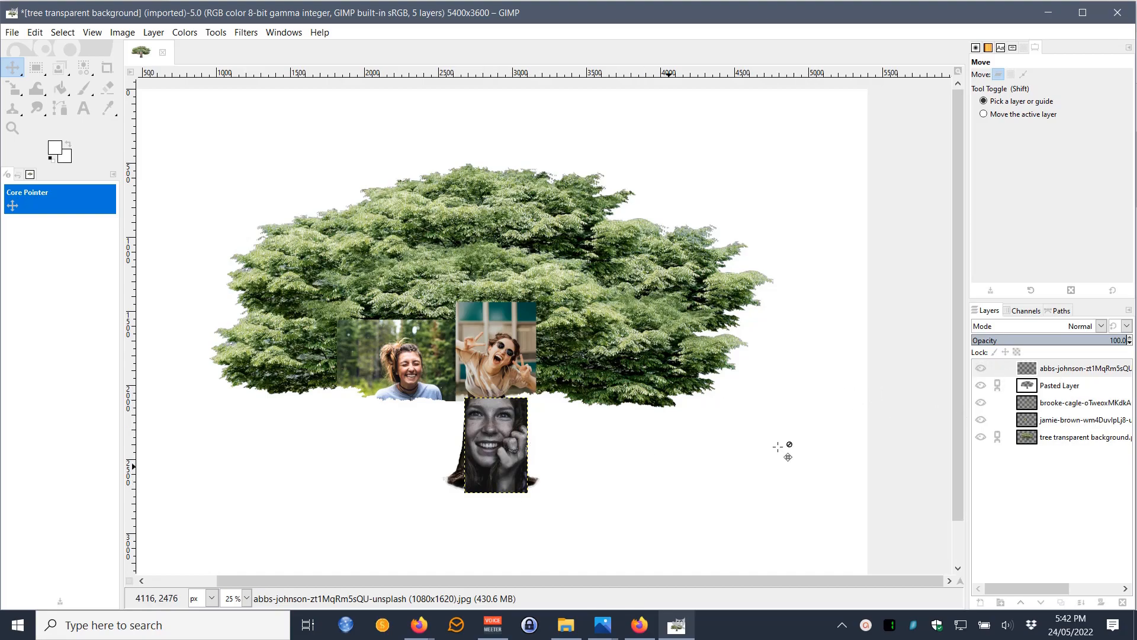
pyautogui.moveTo(1019, 386); pyautogui.dragTo(1028, 363)
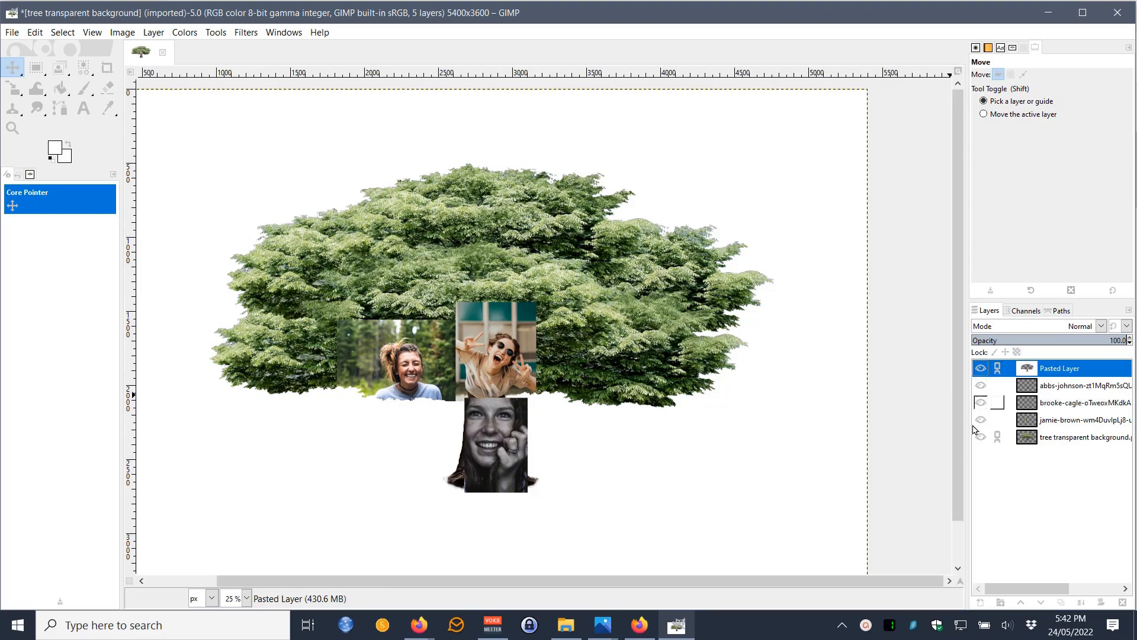
pyautogui.click(658, 466)
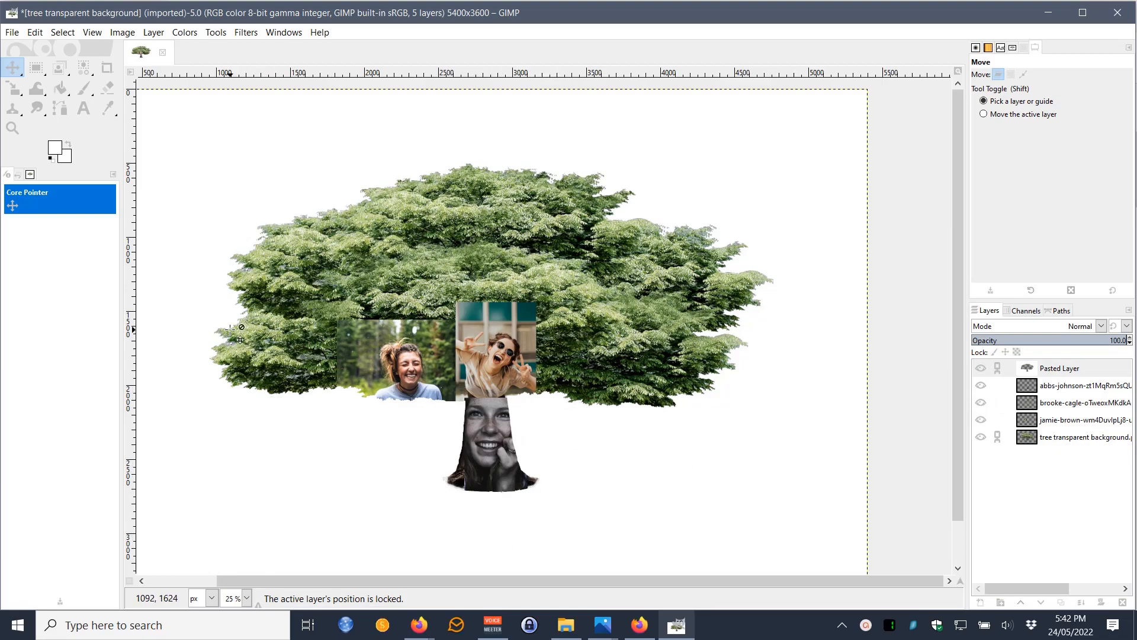
pyautogui.moveTo(497, 430); pyautogui.dragTo(497, 425)
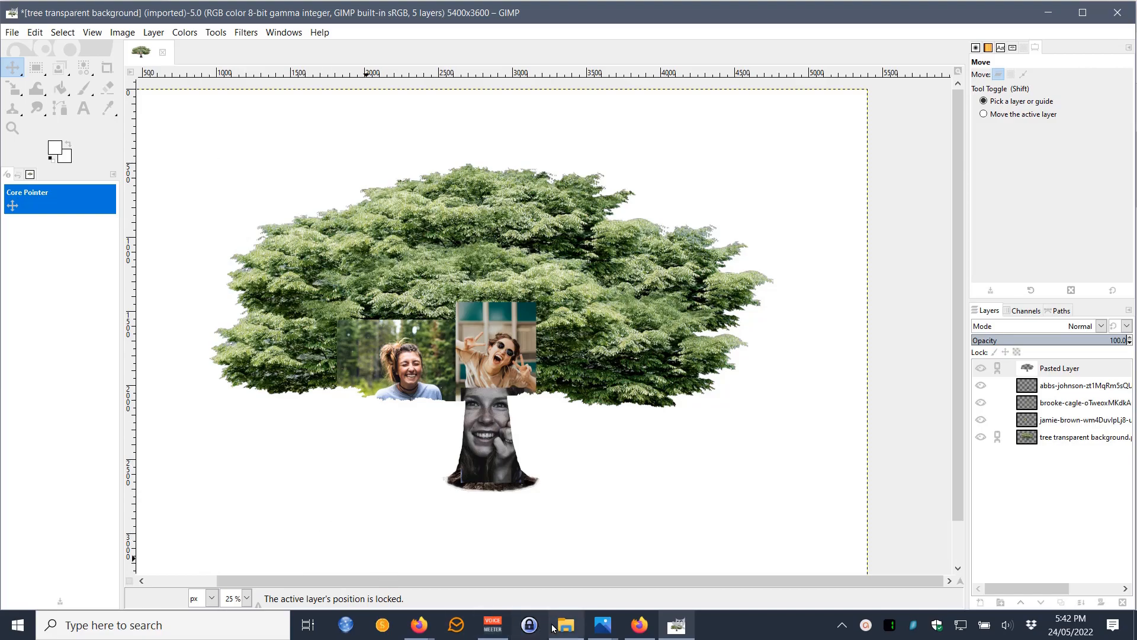
# In the pictures folder, move the three photos already placed in the collage into the "aaa used" subfolder.
pyautogui.moveTo(567, 632)
pyautogui.click(555, 553)
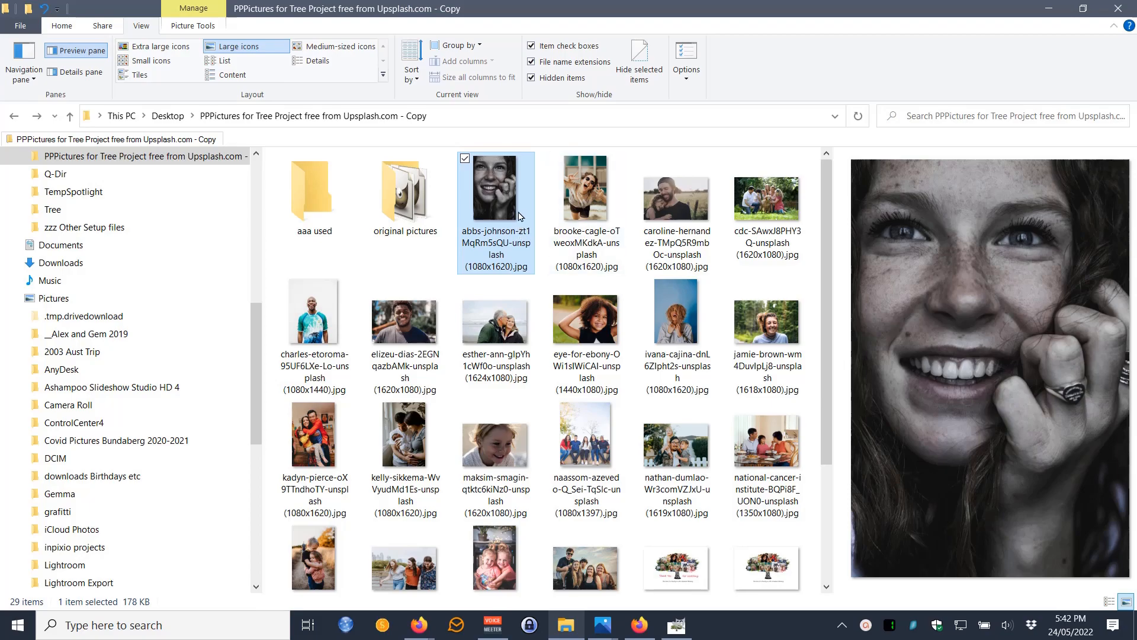
pyautogui.moveTo(518, 217)
pyautogui.moveTo(579, 169)
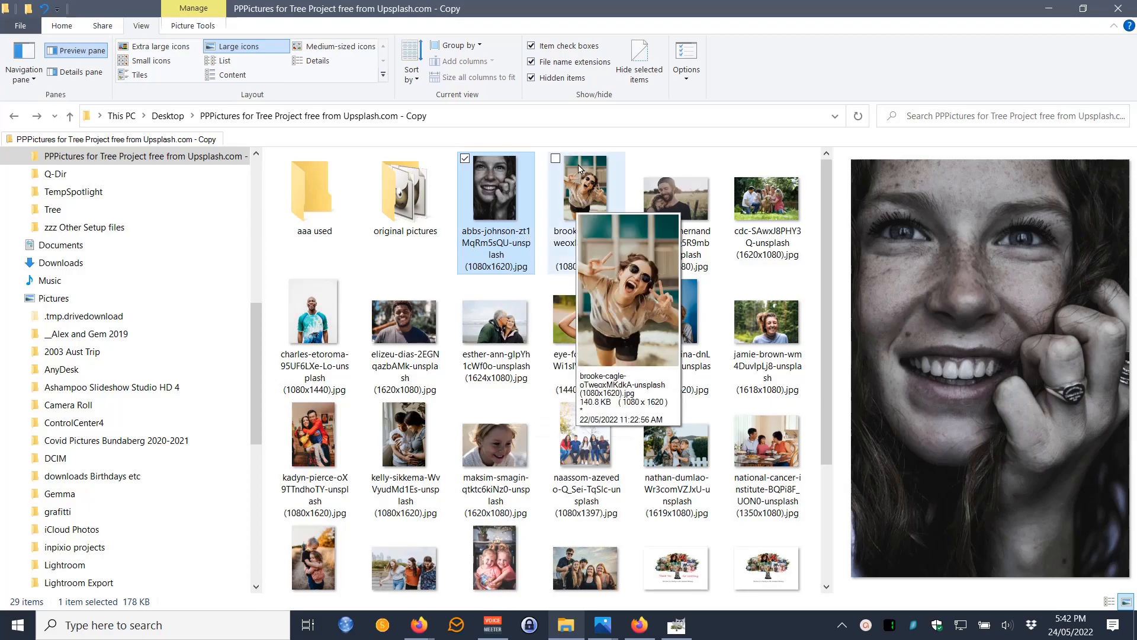
pyautogui.moveTo(316, 203)
pyautogui.moveTo(556, 159); pyautogui.dragTo(563, 170)
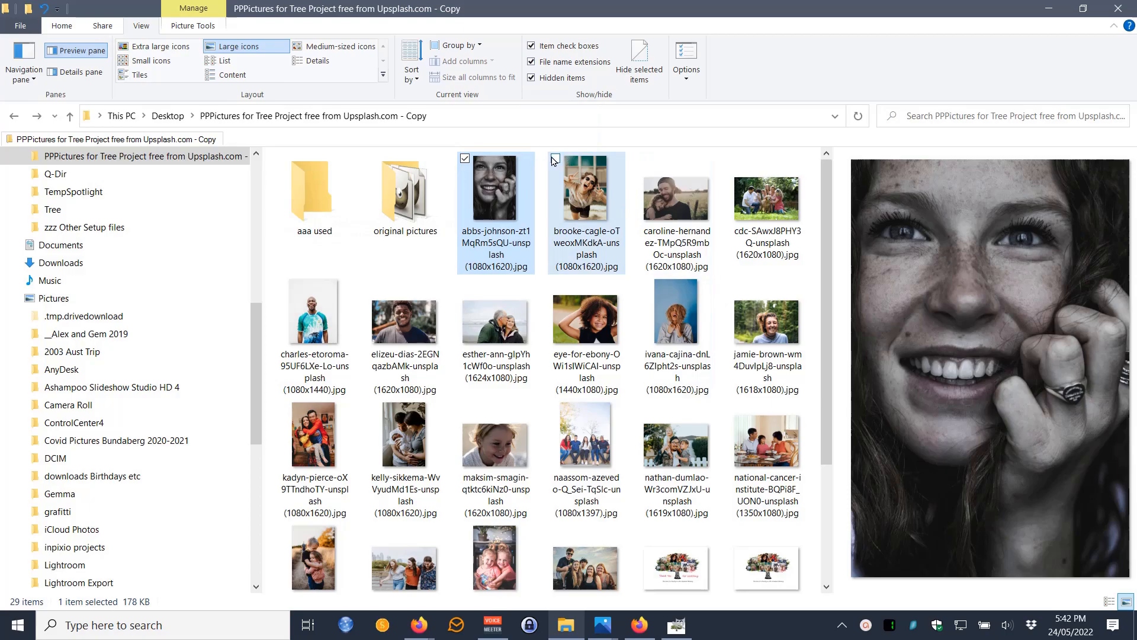
pyautogui.click(556, 161)
pyautogui.moveTo(787, 305)
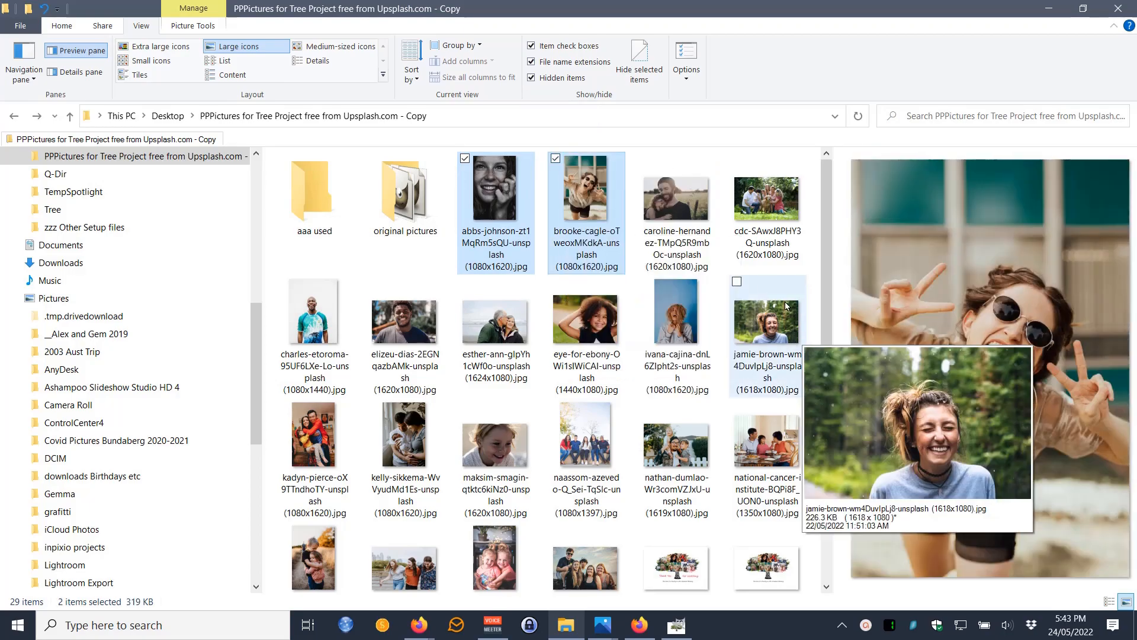
pyautogui.click(738, 284)
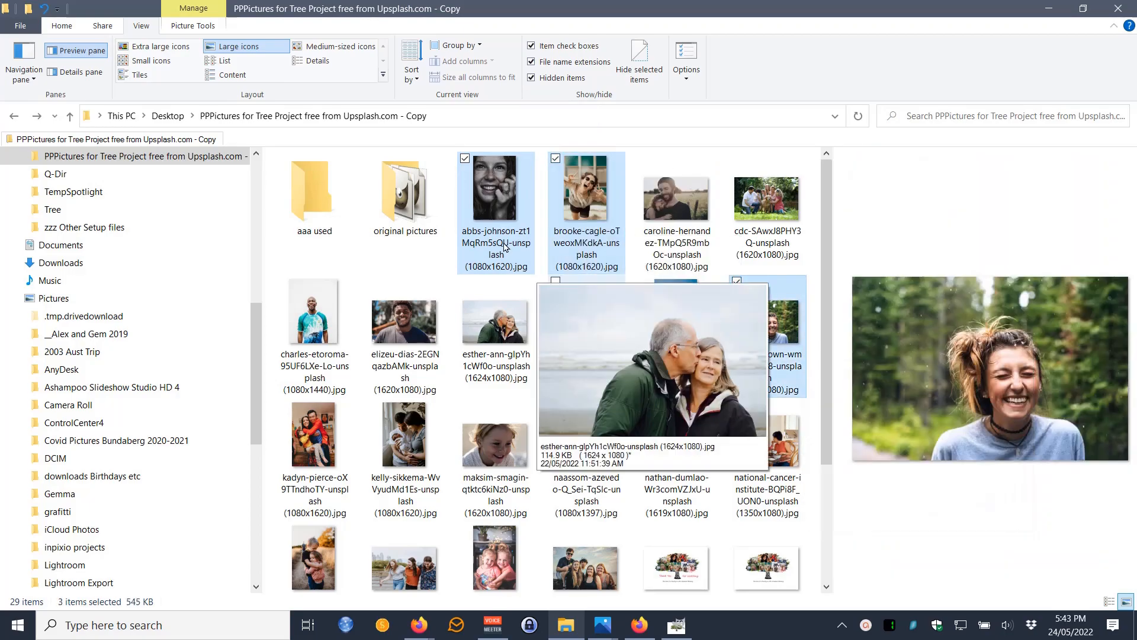
pyautogui.moveTo(495, 201); pyautogui.dragTo(332, 214)
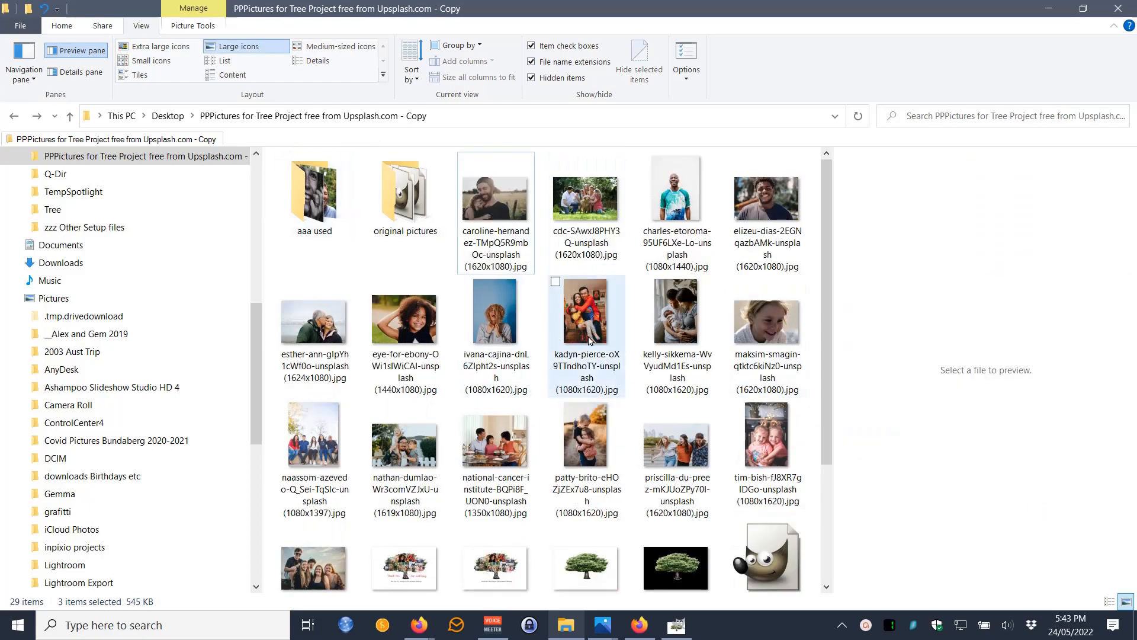
# Add the 1620x1080 photo of the family kneeling with a dog on the grass from the pictures folder as a new layer.
pyautogui.moveTo(598, 314)
pyautogui.moveTo(498, 437)
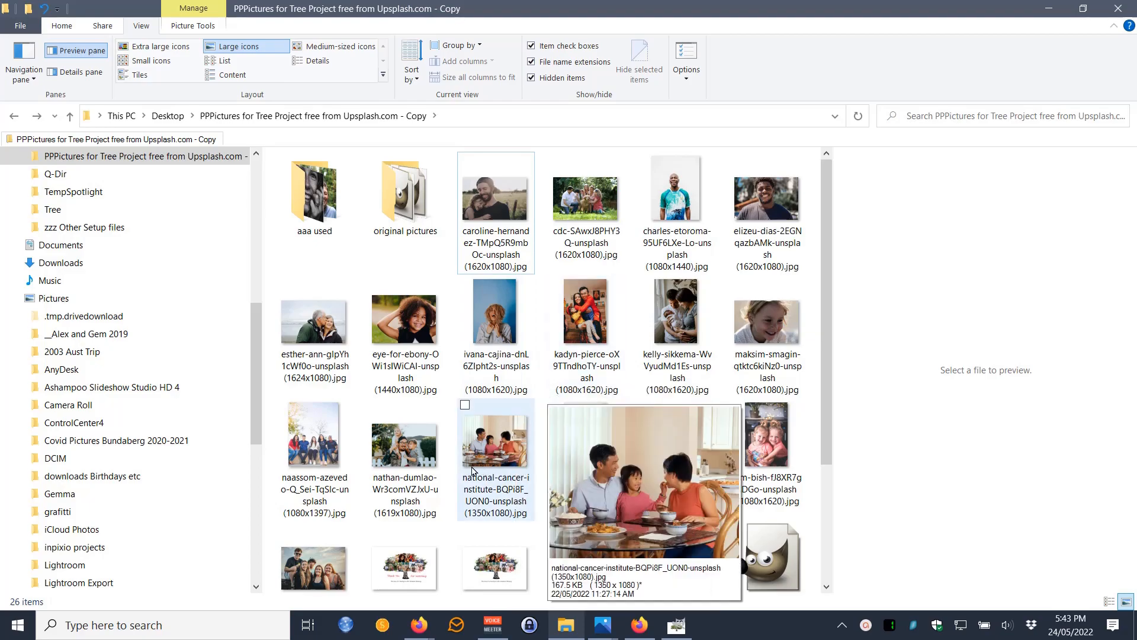
pyautogui.scroll(-3, 665, 408)
pyautogui.scroll(3, 667, 408)
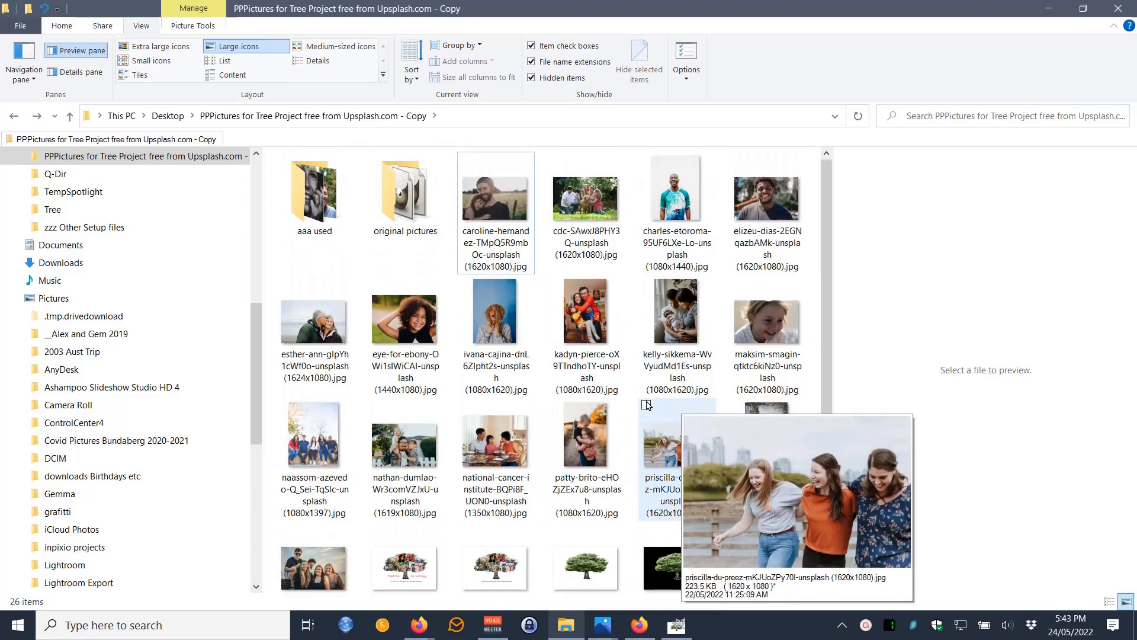
pyautogui.click(587, 213)
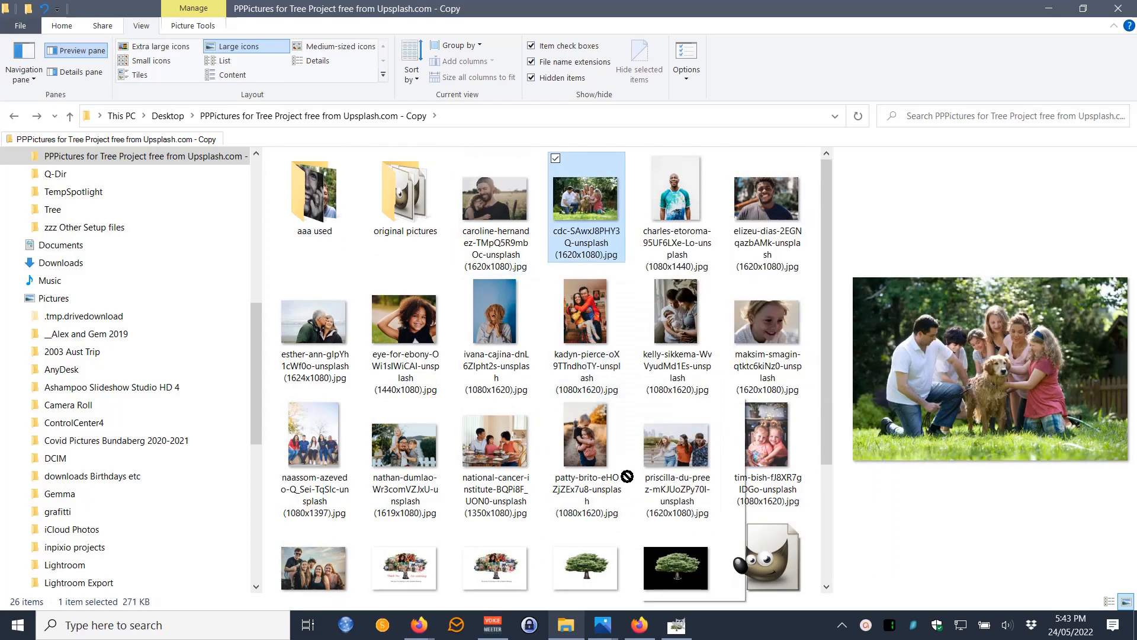
pyautogui.click(677, 624)
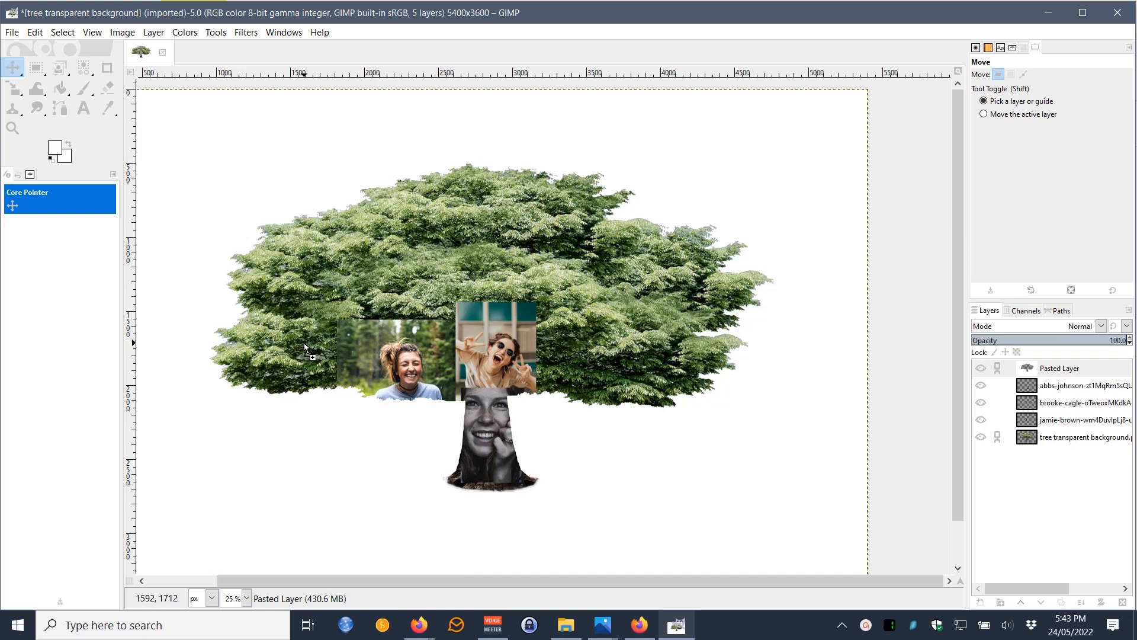
pyautogui.moveTo(305, 347); pyautogui.dragTo(304, 342)
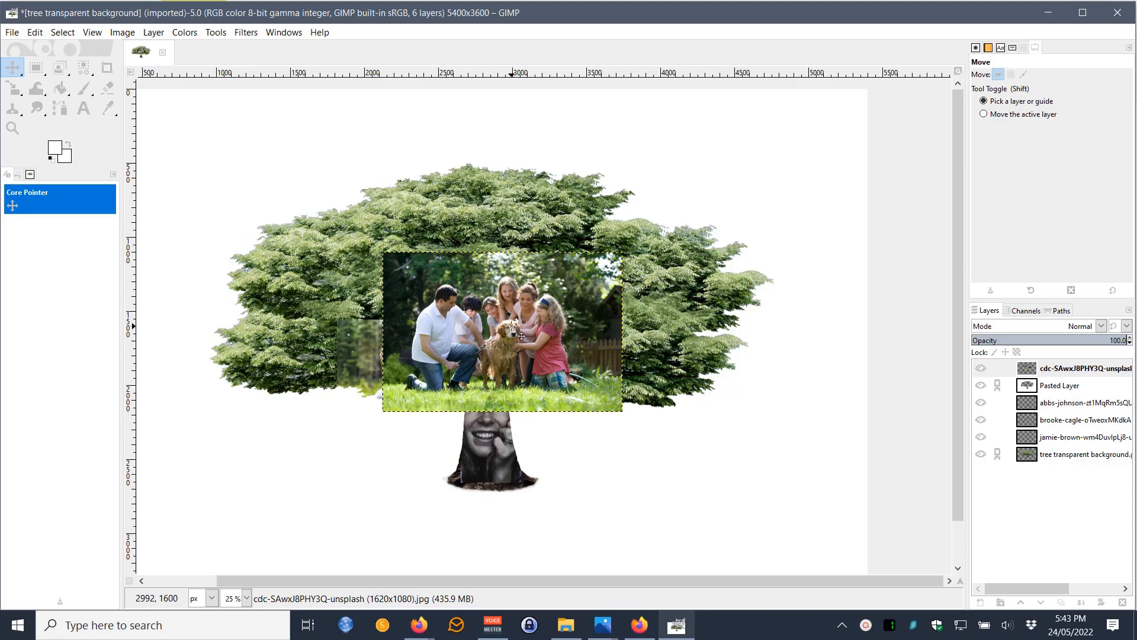
# Move the photo of the family with the dog over the canopy's lower-left edge and scale it proportionally down to 1178 × 785 px.
pyautogui.moveTo(513, 326); pyautogui.dragTo(318, 339)
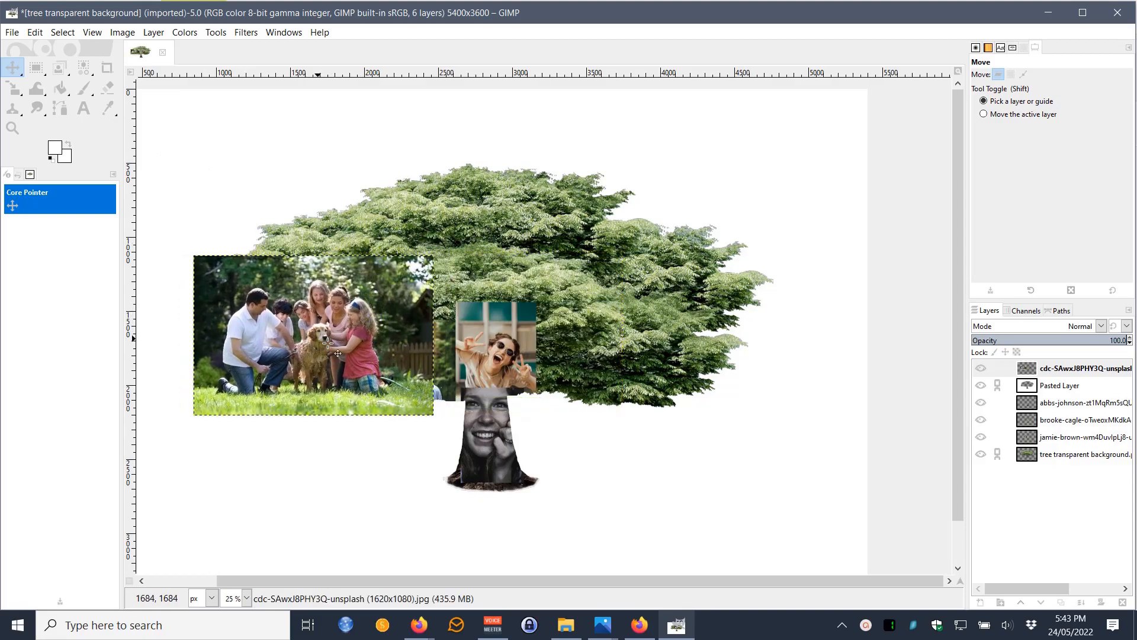
pyautogui.click(14, 90)
pyautogui.click(393, 283)
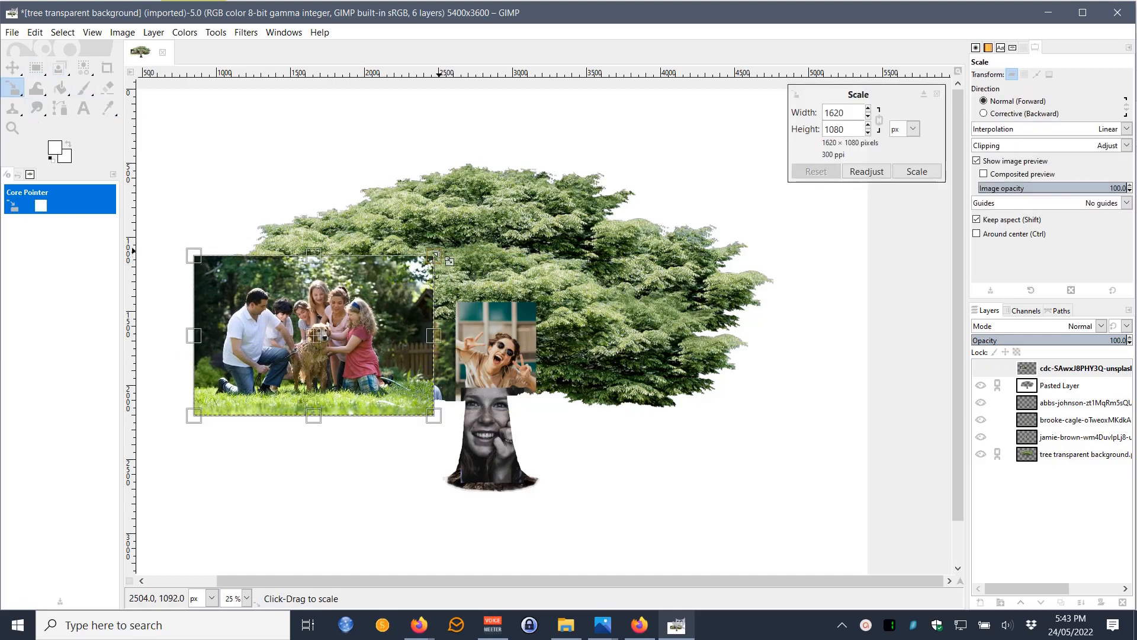
pyautogui.moveTo(437, 253); pyautogui.dragTo(383, 317)
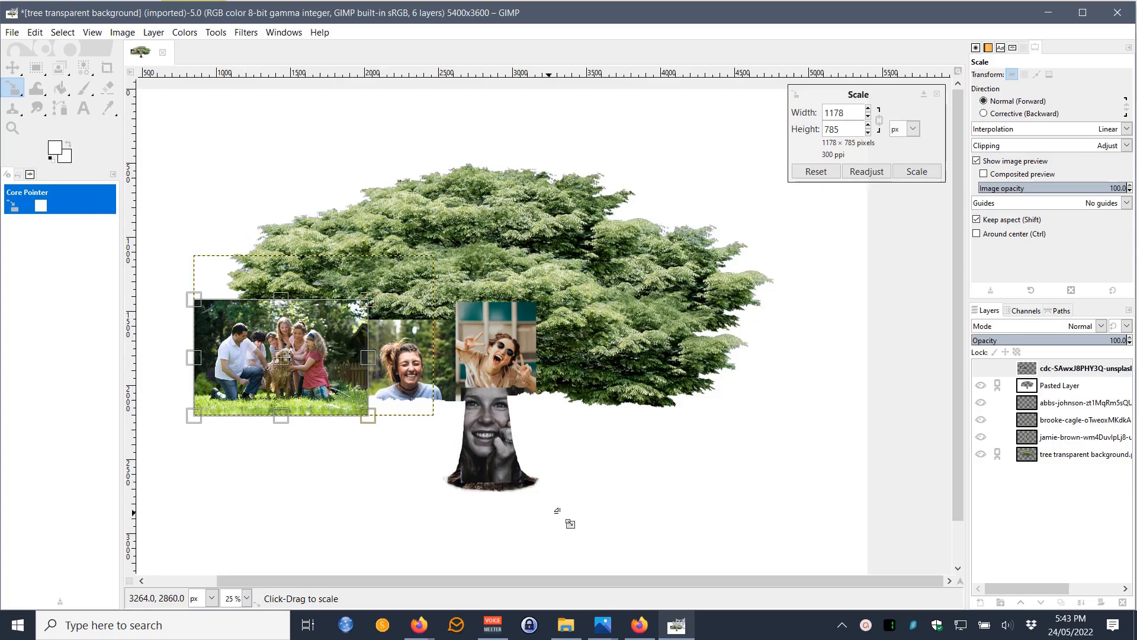
pyautogui.click(922, 173)
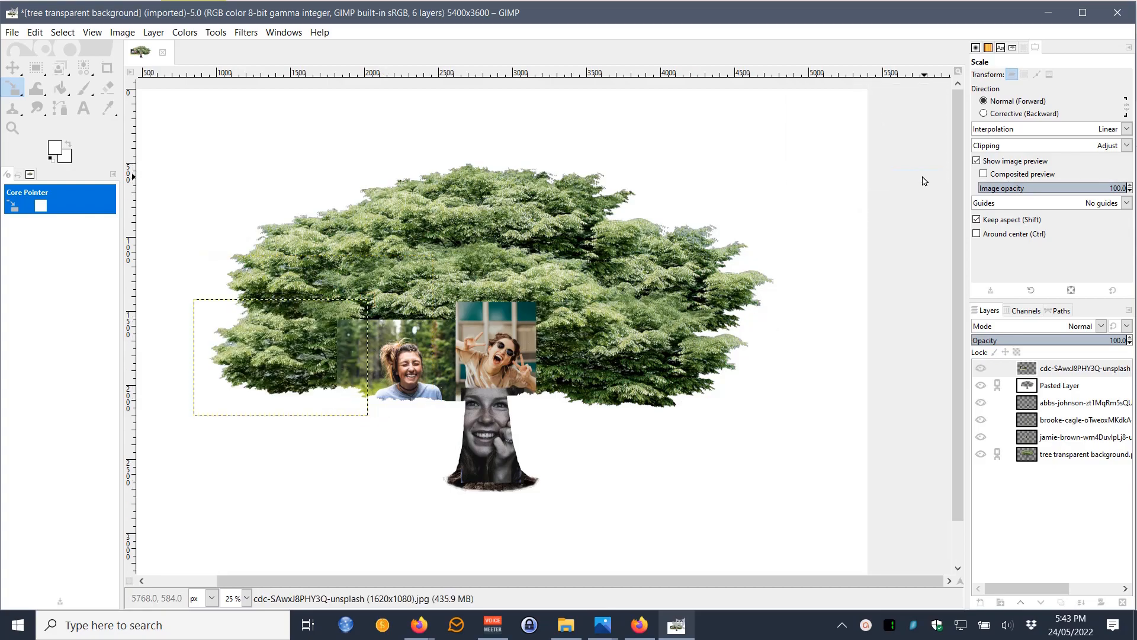
# Raise the white pasted layer above the family-with-dog photo and shift the photo slightly toward the neighbouring portrait.
pyautogui.click(1024, 388)
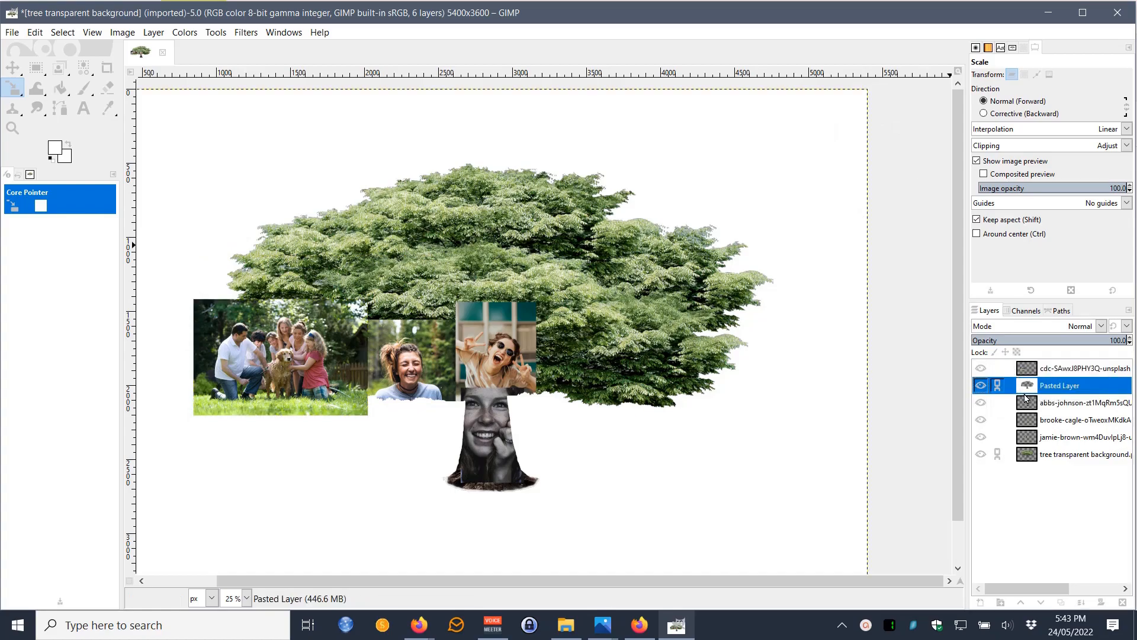
pyautogui.moveTo(1026, 385); pyautogui.dragTo(1026, 361)
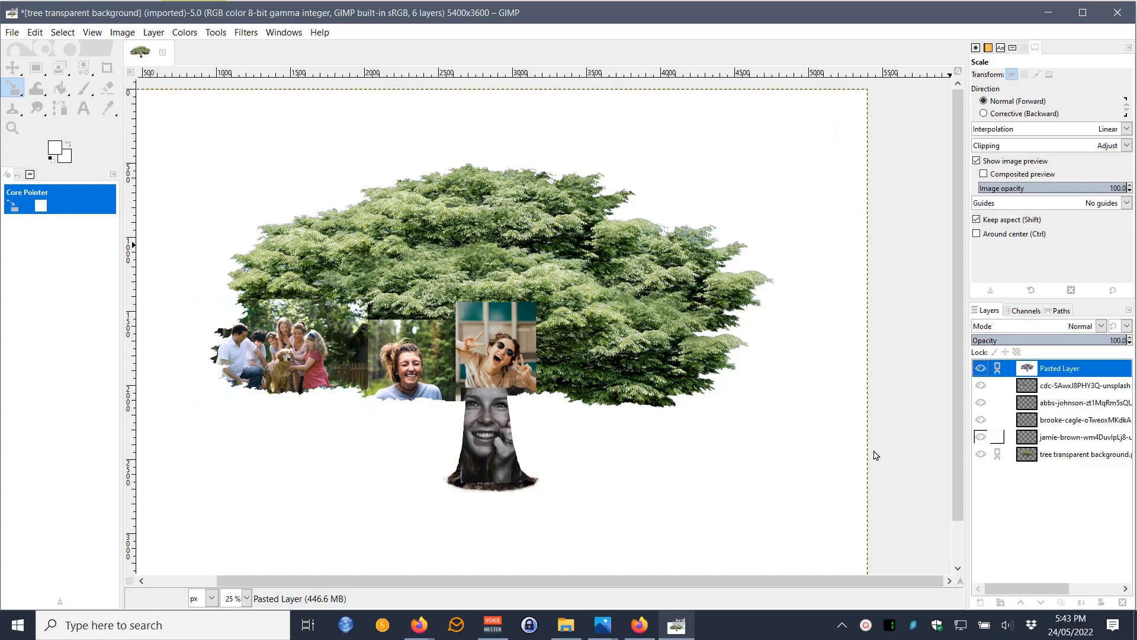
pyautogui.click(300, 366)
pyautogui.click(12, 67)
pyautogui.moveTo(305, 346); pyautogui.dragTo(311, 349)
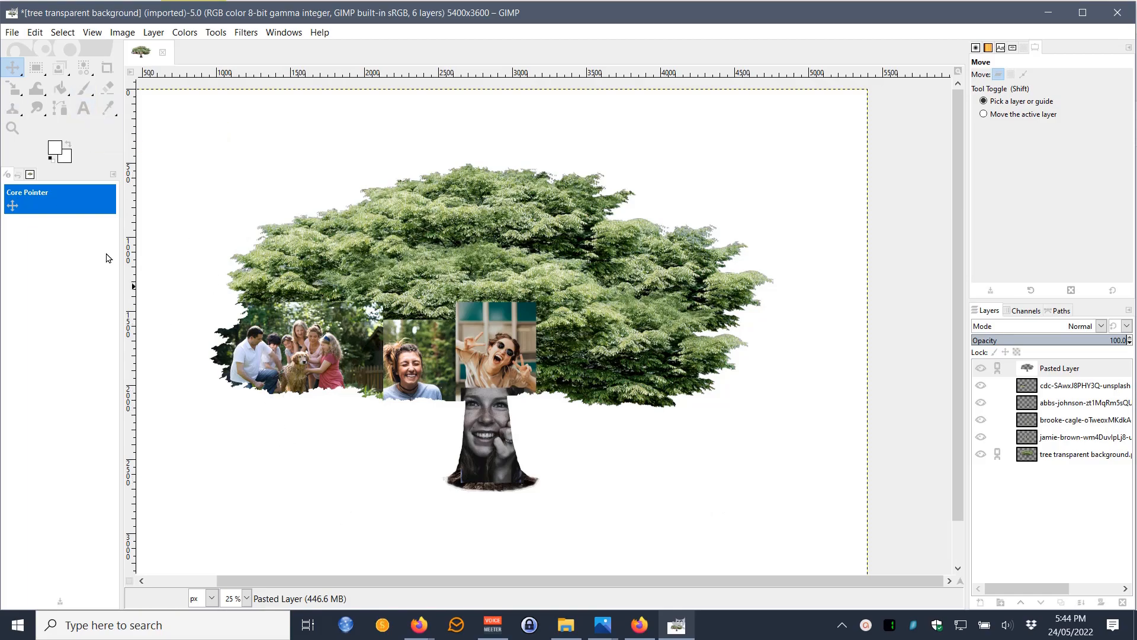
# Draw a wide Segoe Print text box across the white area below the trunk and browse the available fonts.
pyautogui.click(83, 108)
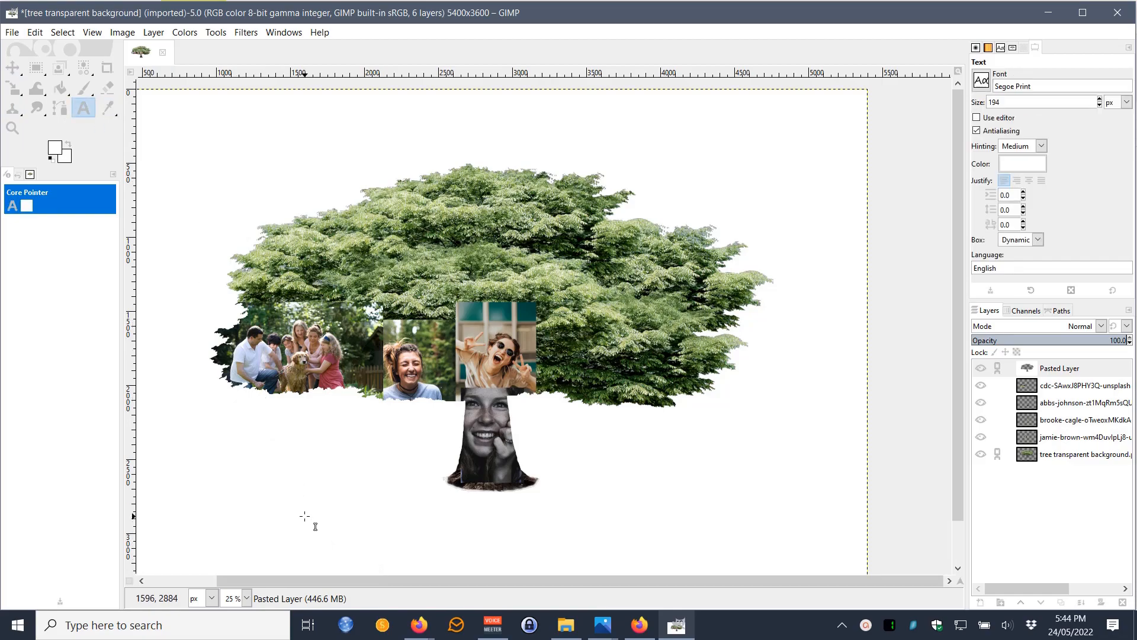
pyautogui.moveTo(298, 495); pyautogui.dragTo(733, 540)
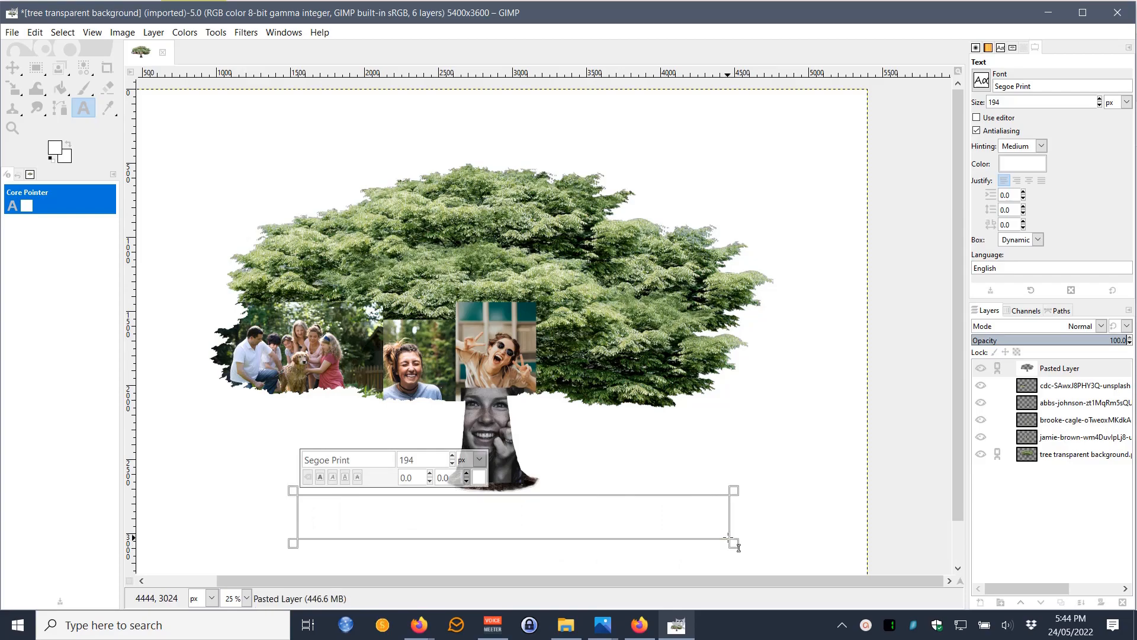
pyautogui.click(359, 457)
pyautogui.click(981, 80)
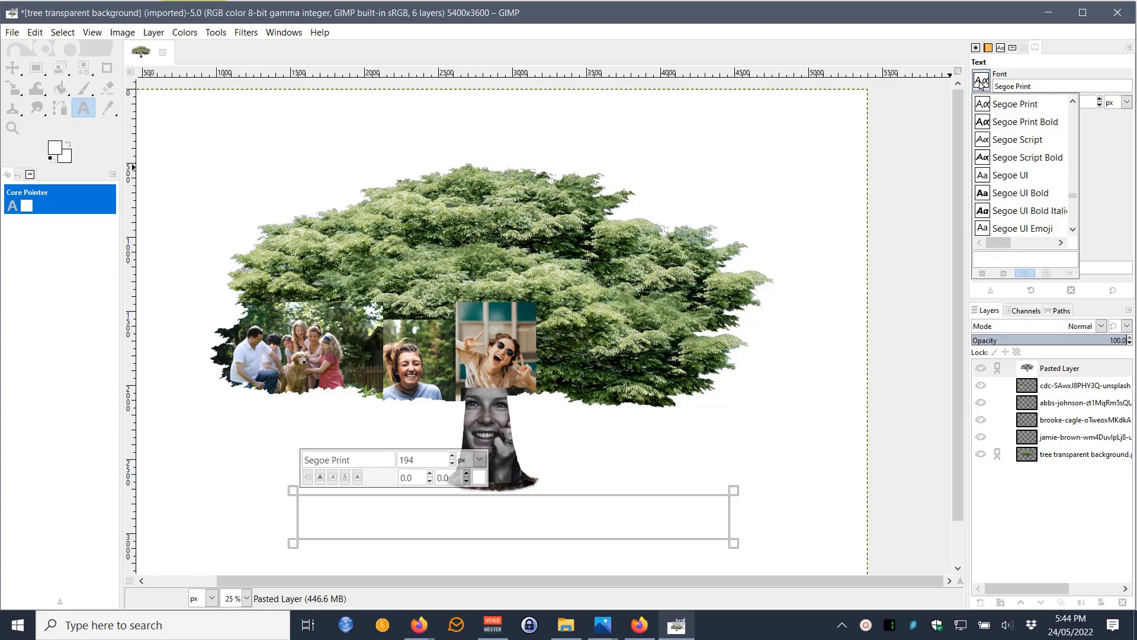
pyautogui.moveTo(1072, 195)
pyautogui.mouseDown()
pyautogui.moveTo(1069, 100)
pyautogui.moveTo(1072, 200)
pyautogui.mouseUp()
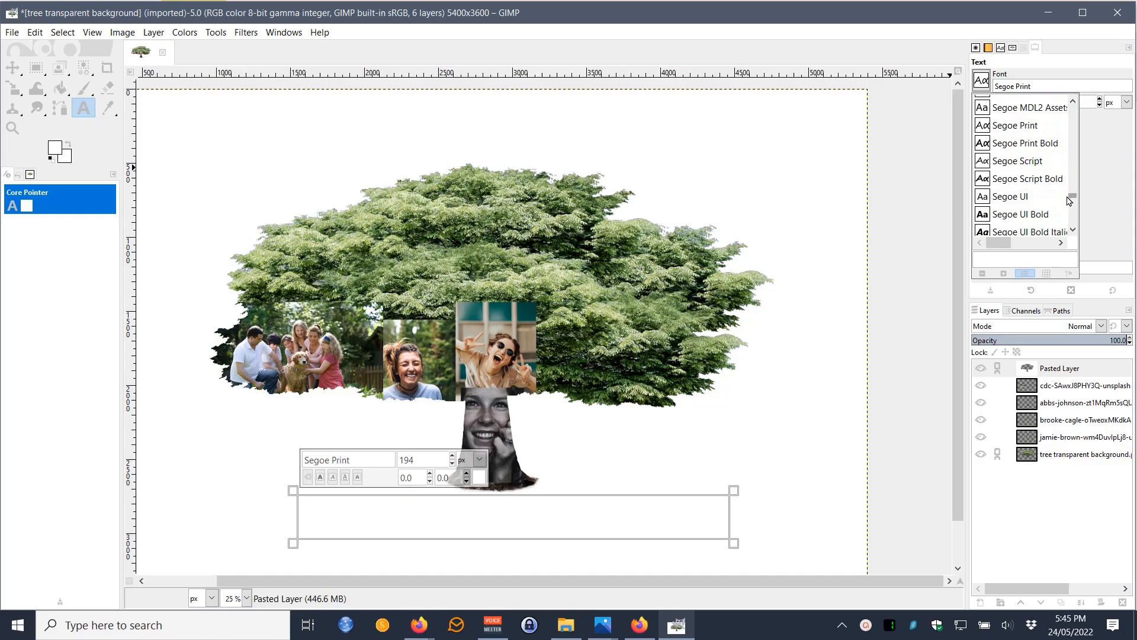
pyautogui.click(1047, 88)
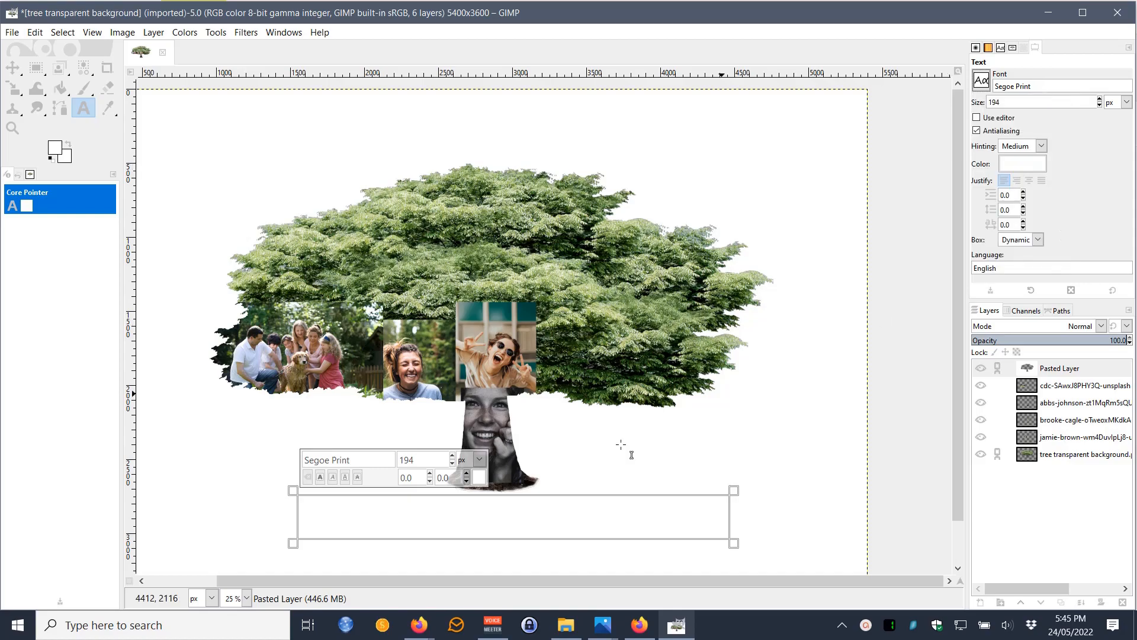
# Enter a trial letter "T" in the text box and try to change its color to black (000000).
pyautogui.click(425, 504)
pyautogui.write('T')
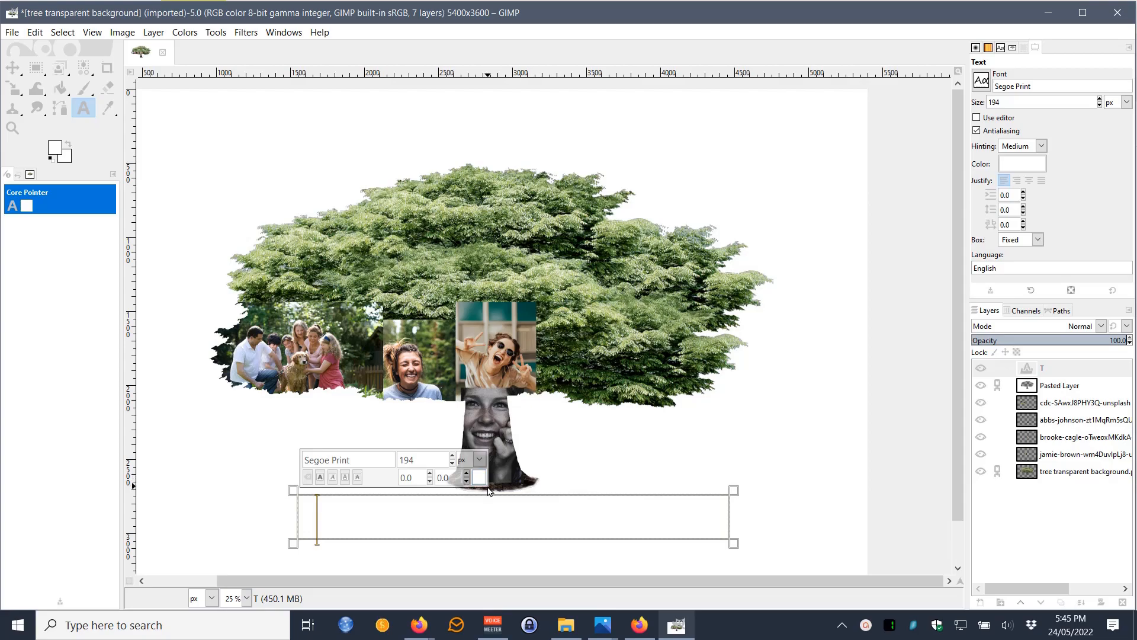
pyautogui.click(479, 476)
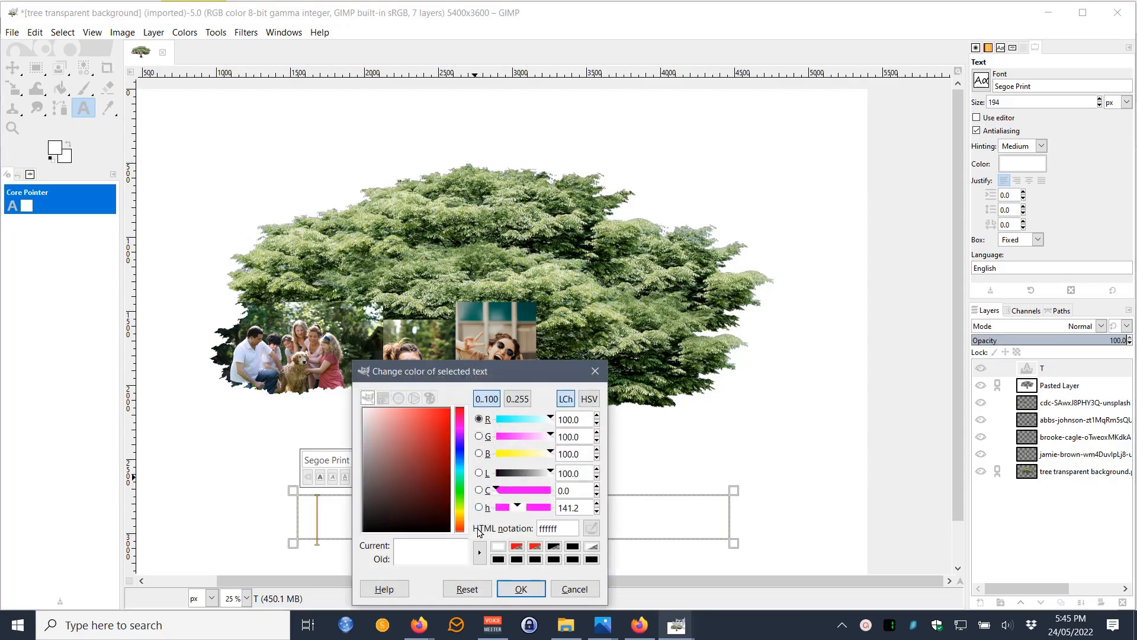
pyautogui.click(498, 559)
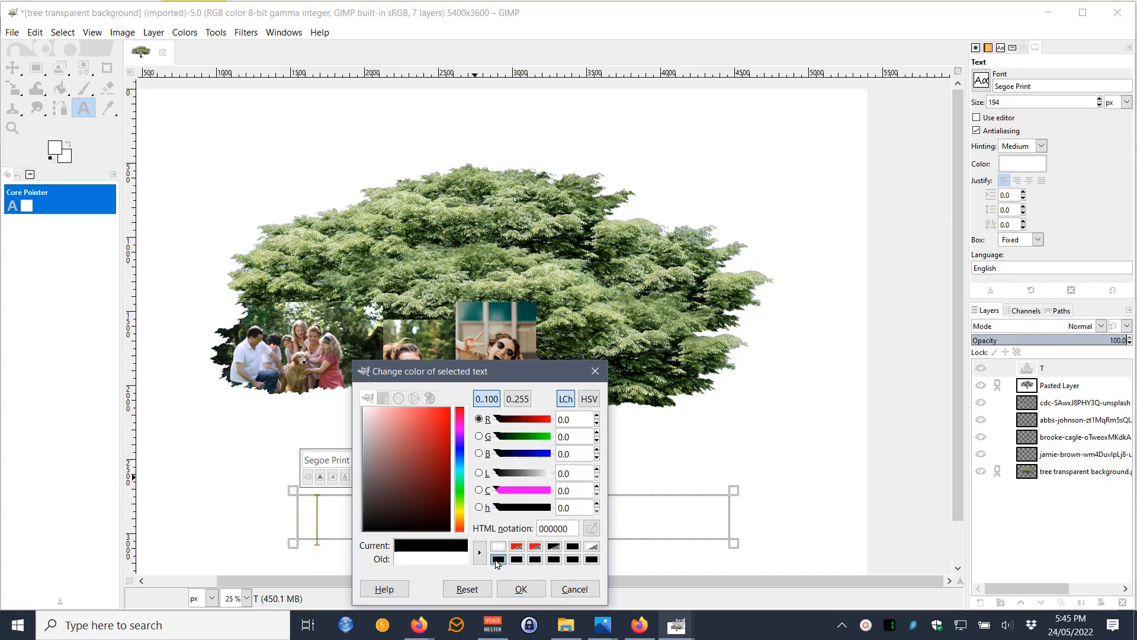
pyautogui.click(522, 588)
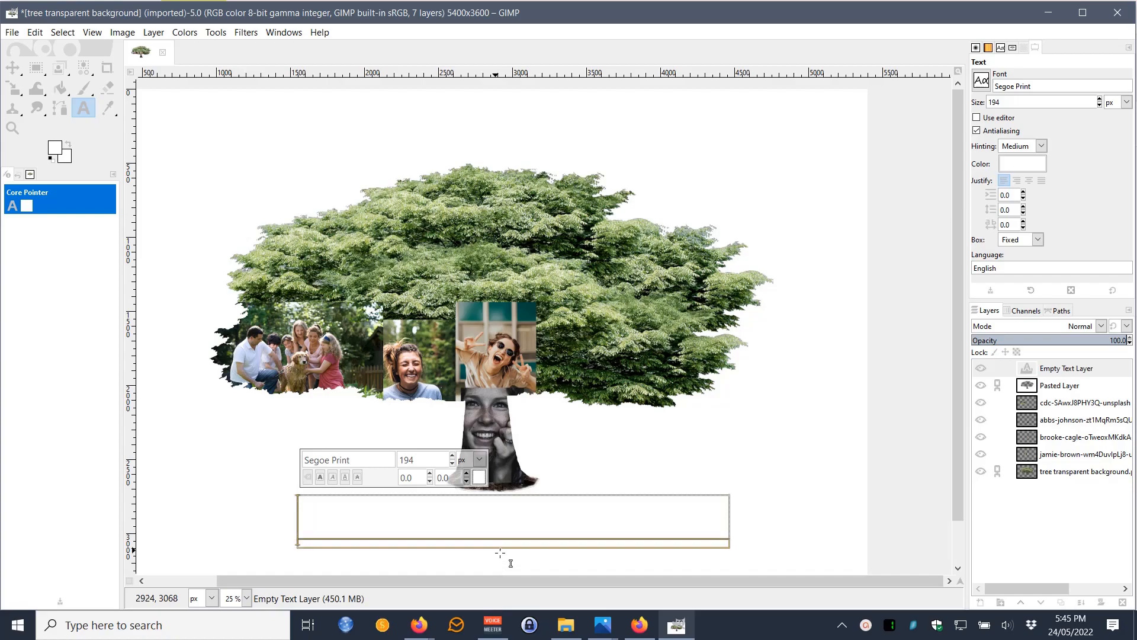
# Set the color of the empty text layer's text to black (000000).
pyautogui.click(480, 478)
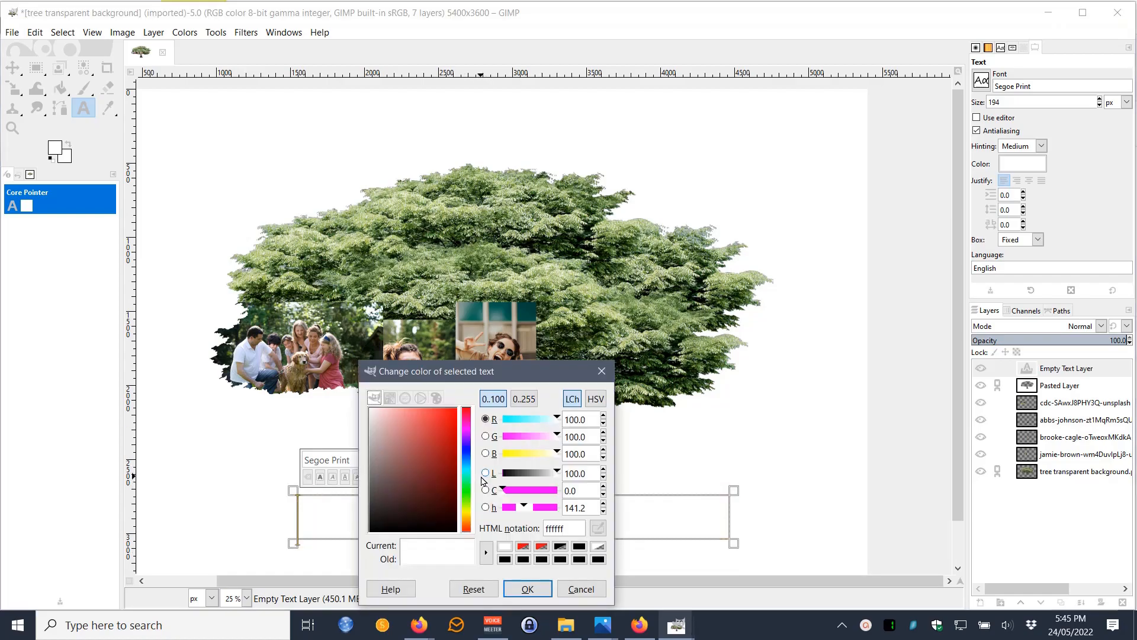
pyautogui.click(504, 560)
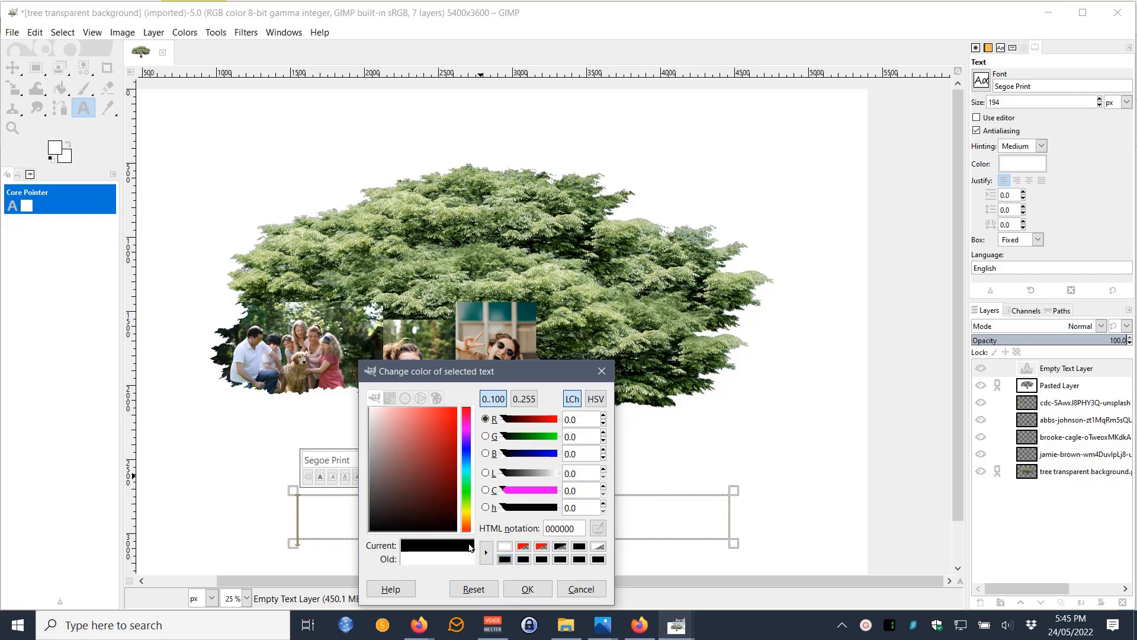
pyautogui.click(525, 589)
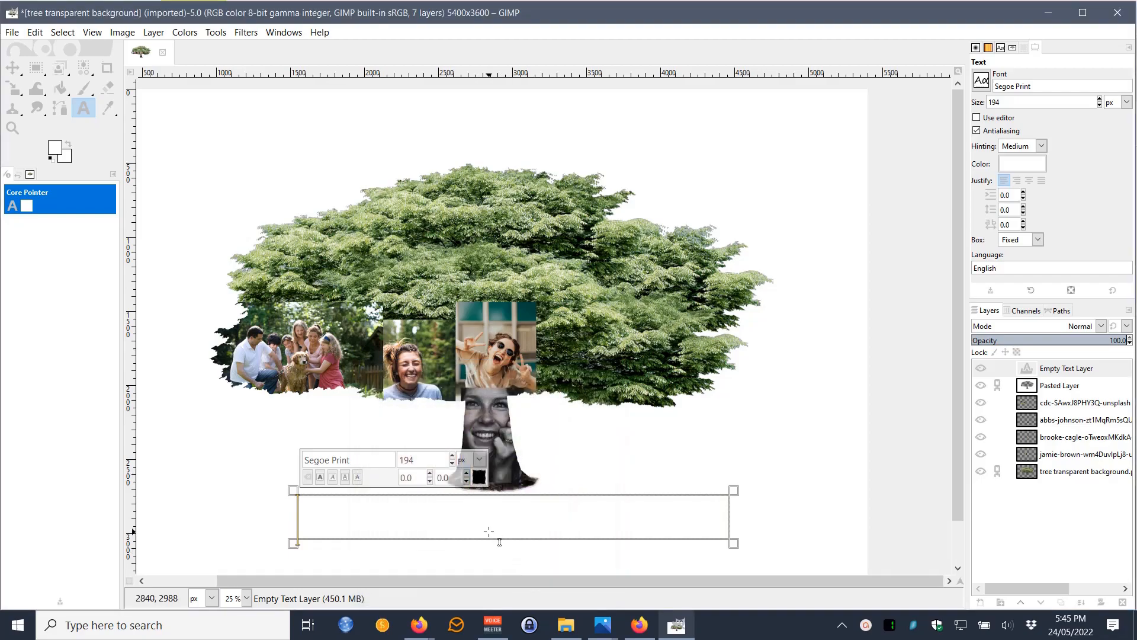
# Enter the caption "The love of a Family is Life's Greatest Blessing." in the text box below the trunk.
pyautogui.write('T')
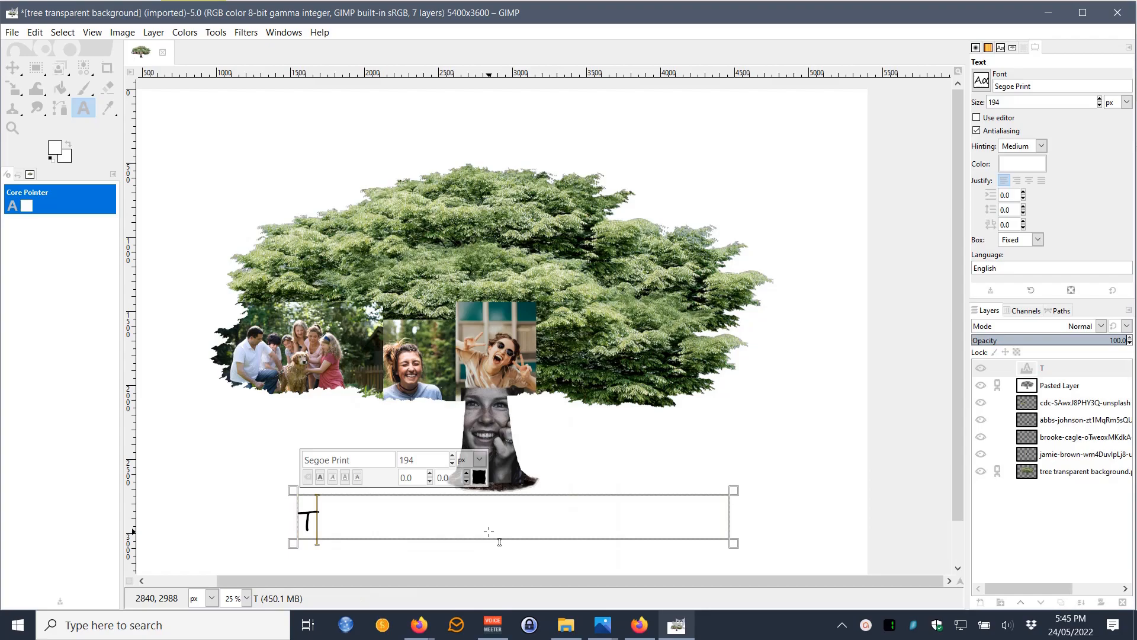
pyautogui.write('he ')
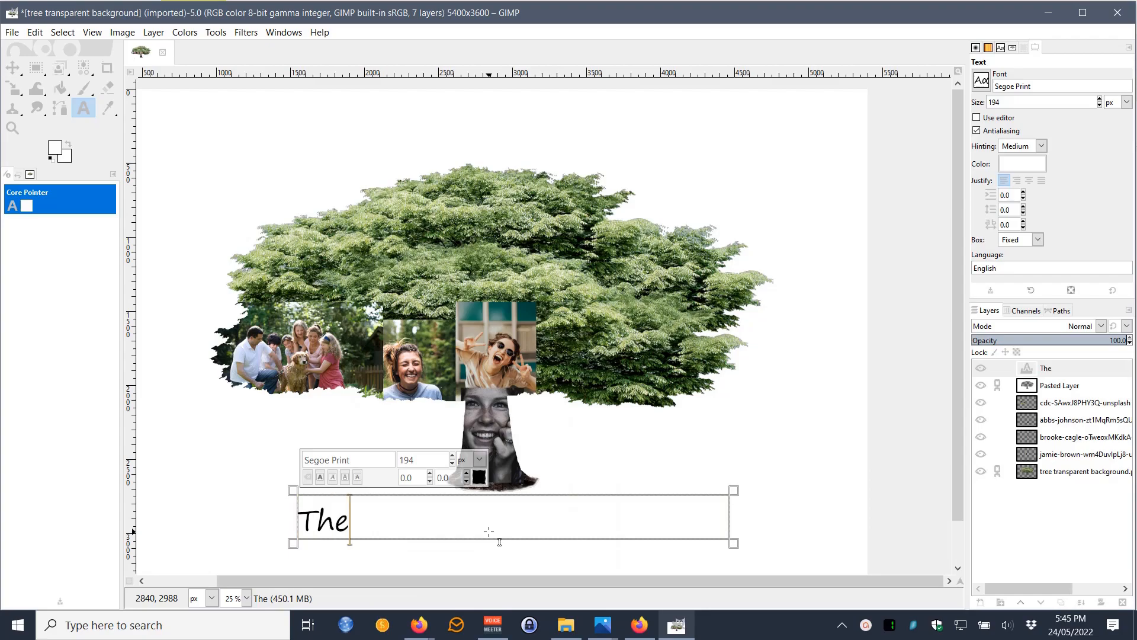
pyautogui.write('l')
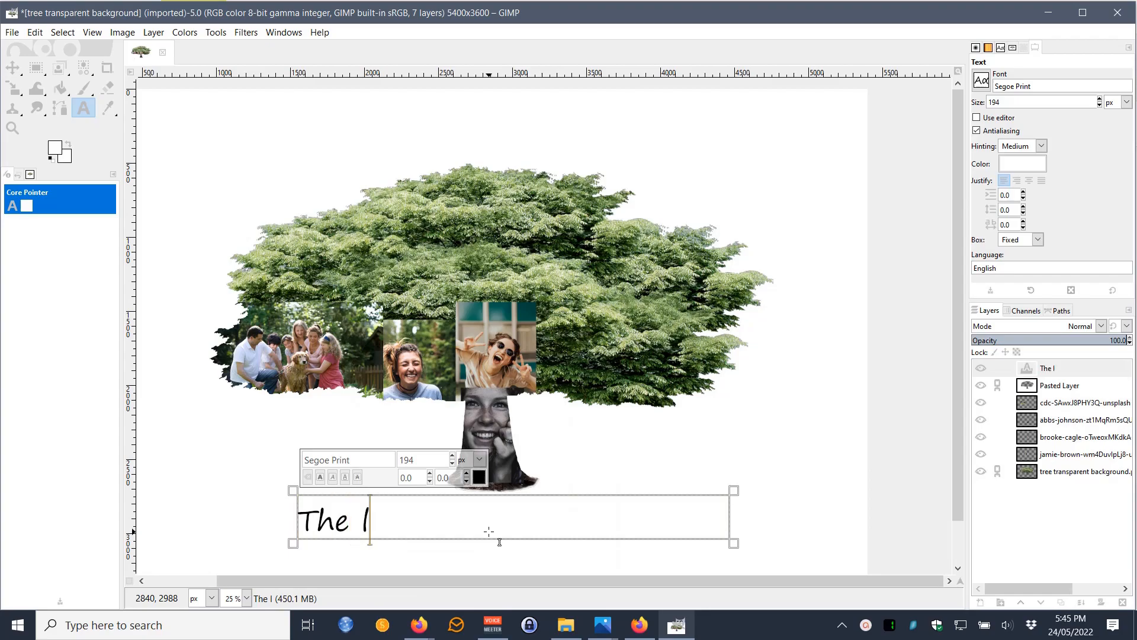
pyautogui.write('ove of')
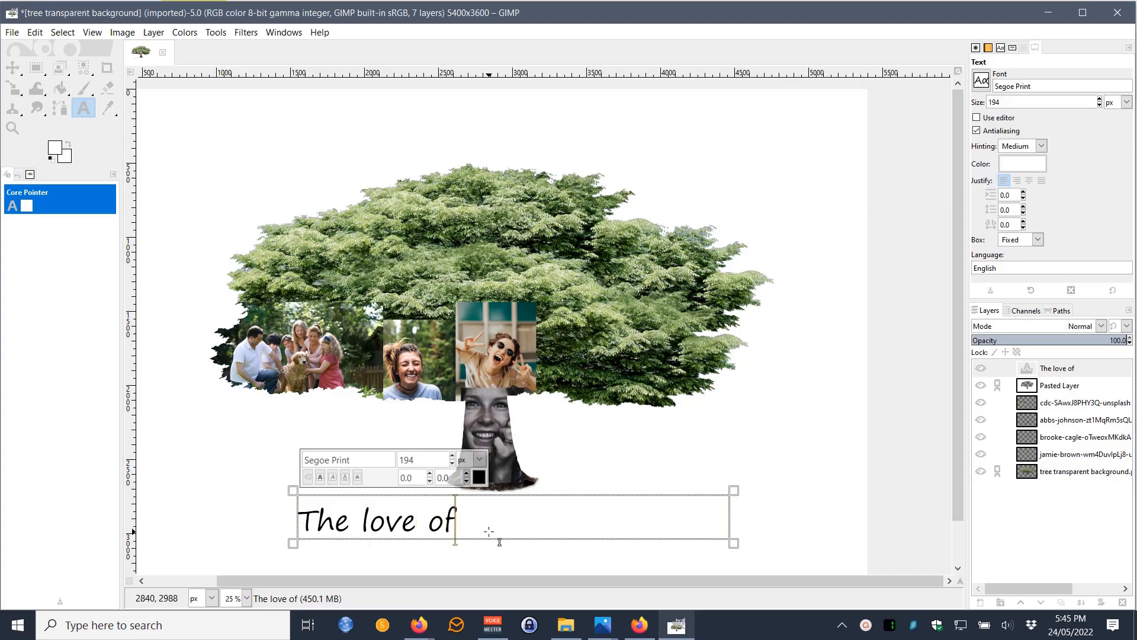
pyautogui.write(' a')
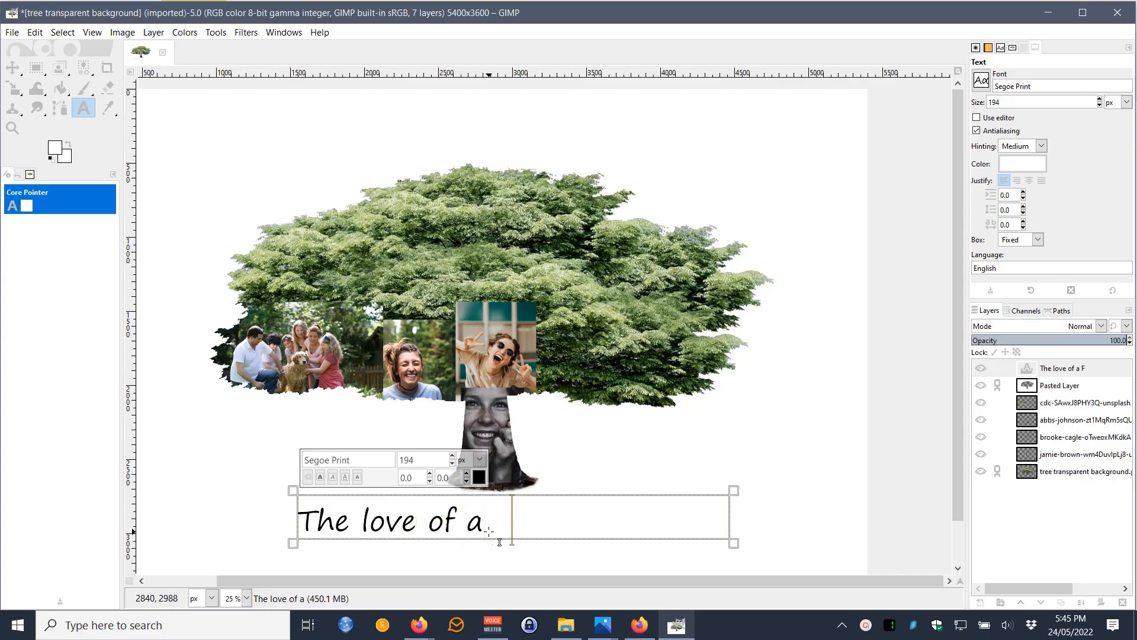
pyautogui.write(' Famil')
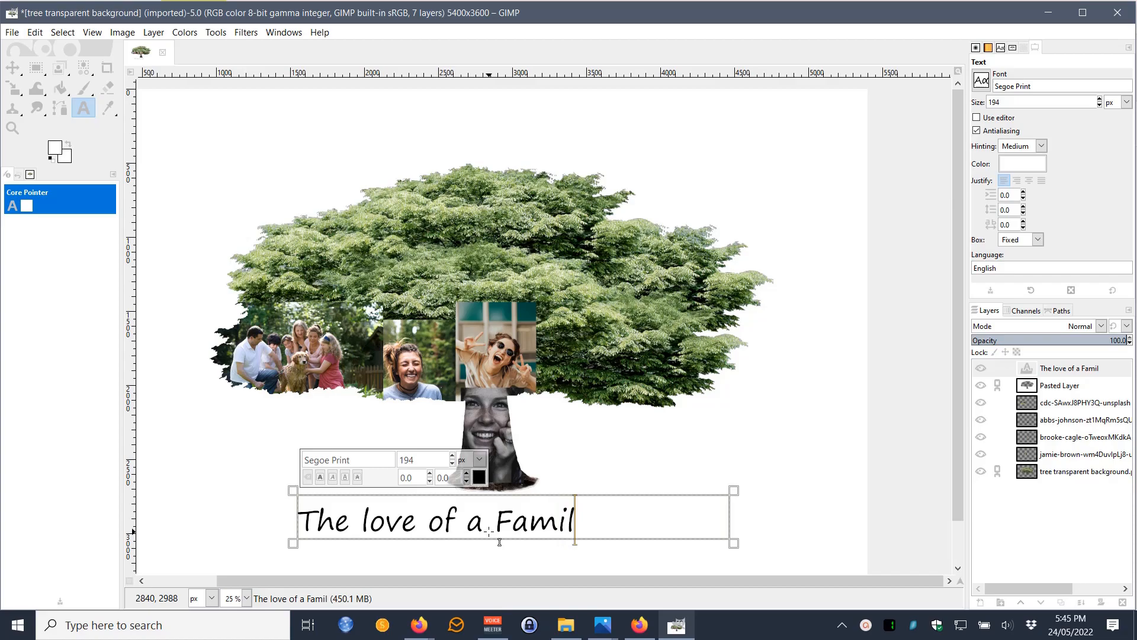
pyautogui.write('y')
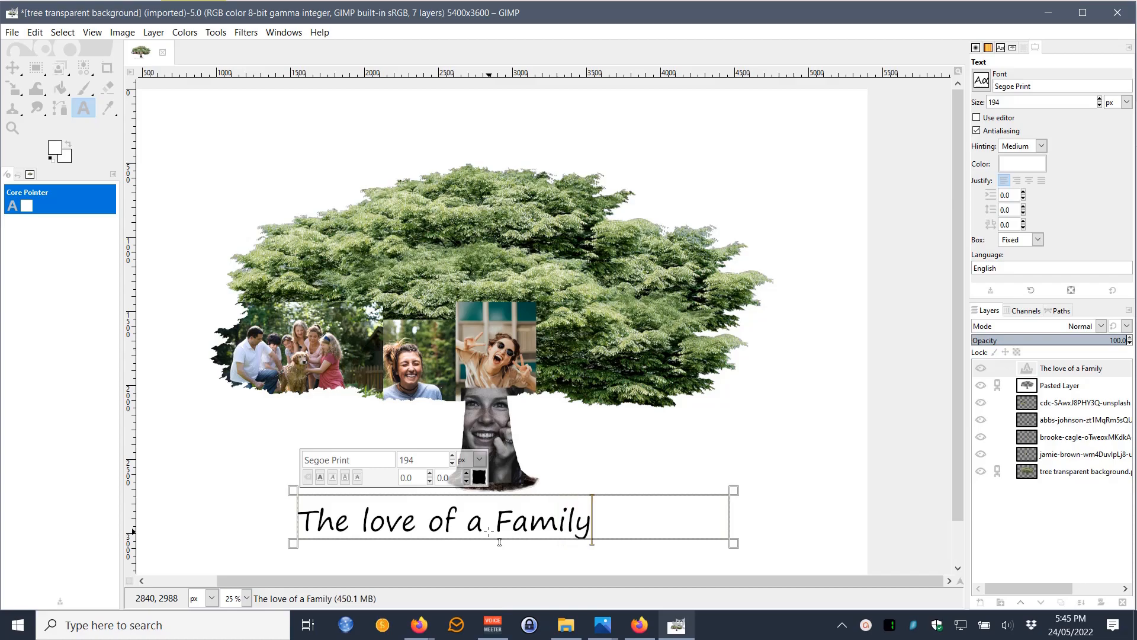
pyautogui.write(' is Life')
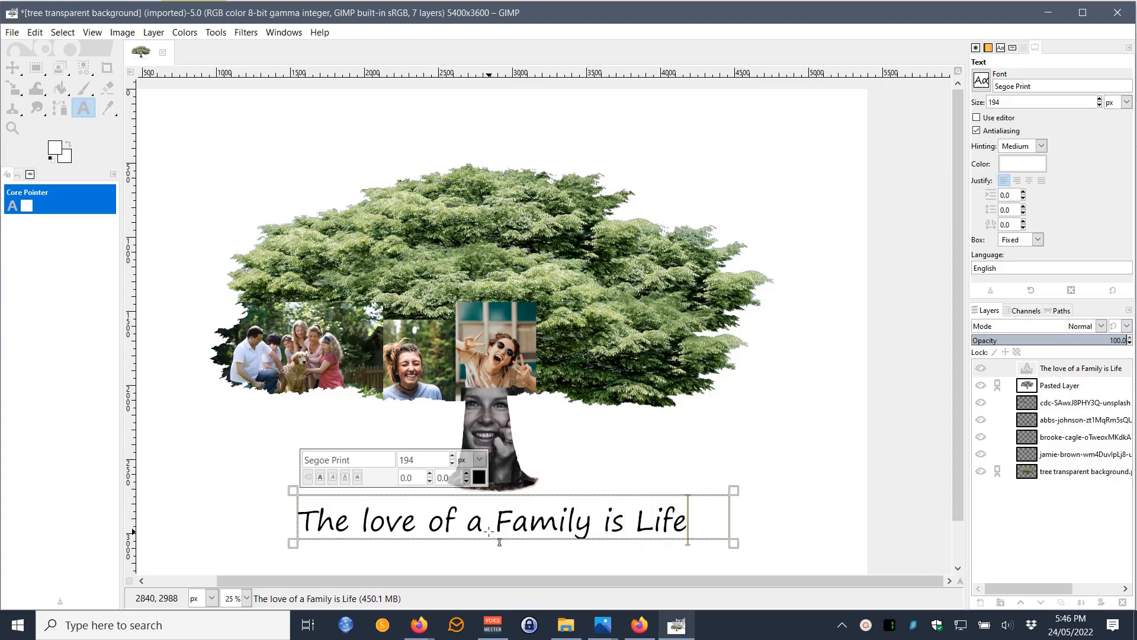
pyautogui.write("'s")
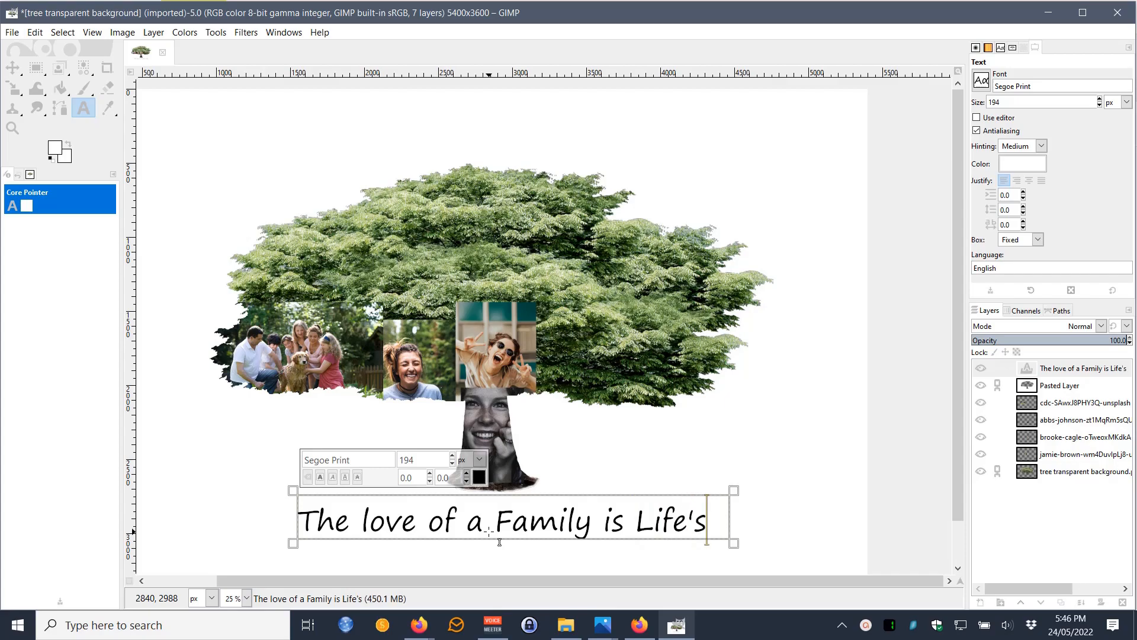
pyautogui.write(' Greatest Blessing.')
# Select the entire caption text and reduce its font size to 107 px.
pyautogui.hotkey('shift', 'Left')
pyautogui.hotkey('shift', 'Left')
pyautogui.hotkey('shift', 'Left')
pyautogui.hotkey('shift', 'Left')
pyautogui.hotkey('shift', 'Left')
pyautogui.hotkey('shift', 'Left')
pyautogui.hotkey('shift', 'Left')
pyautogui.hotkey('shift', 'Left')
pyautogui.hotkey('shift', 'Left')
pyautogui.hotkey('shift', 'Left')
pyautogui.hotkey('shift', 'Left')
pyautogui.hotkey('shift', 'Left')
pyautogui.hotkey('shift', 'Left')
pyautogui.hotkey('shift', 'Left')
pyautogui.hotkey('shift', 'Left')
pyautogui.hotkey('shift', 'Left')
pyautogui.hotkey('shift', 'Left')
pyautogui.hotkey('shift', 'Left')
pyautogui.hotkey('shift', 'Left')
pyautogui.hotkey('shift', 'Left')
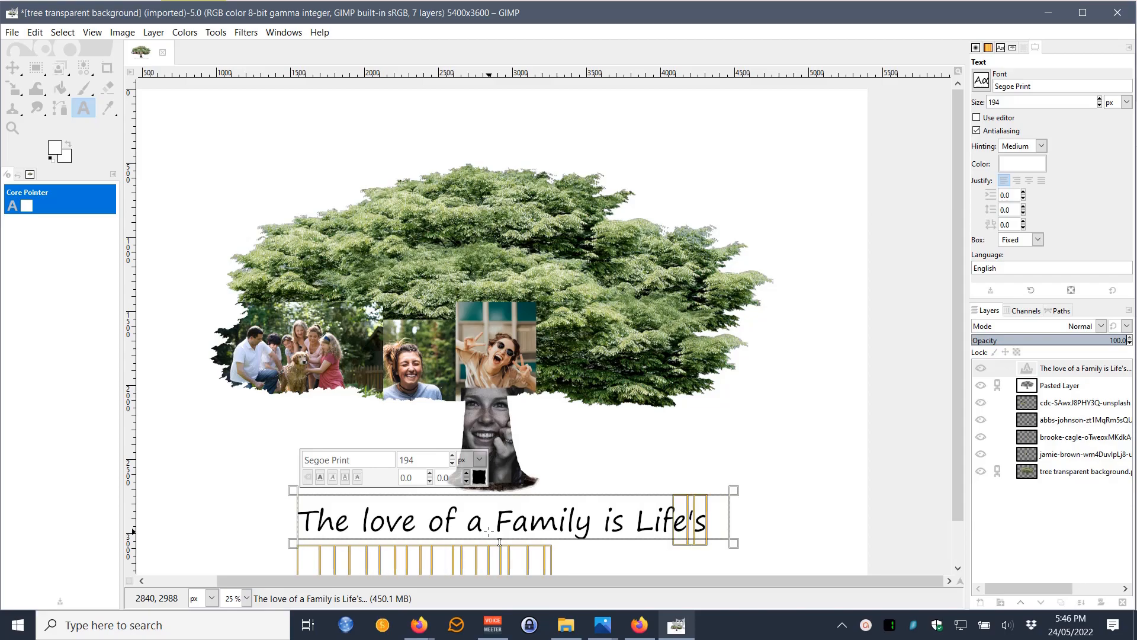
pyautogui.hotkey('shift', 'Left')
pyautogui.hotkey('shift', 'Left')
pyautogui.hotkey('shift', 'Left')
pyautogui.hotkey('shift', 'Left')
pyautogui.hotkey('shift', 'Left')
pyautogui.hotkey('shift', 'Left')
pyautogui.hotkey('shift', 'Left')
pyautogui.hotkey('shift', 'Left')
pyautogui.hotkey('shift', 'Left')
pyautogui.hotkey('shift', 'Left')
pyautogui.hotkey('shift', 'Left')
pyautogui.hotkey('shift', 'Left')
pyautogui.hotkey('shift', 'Left')
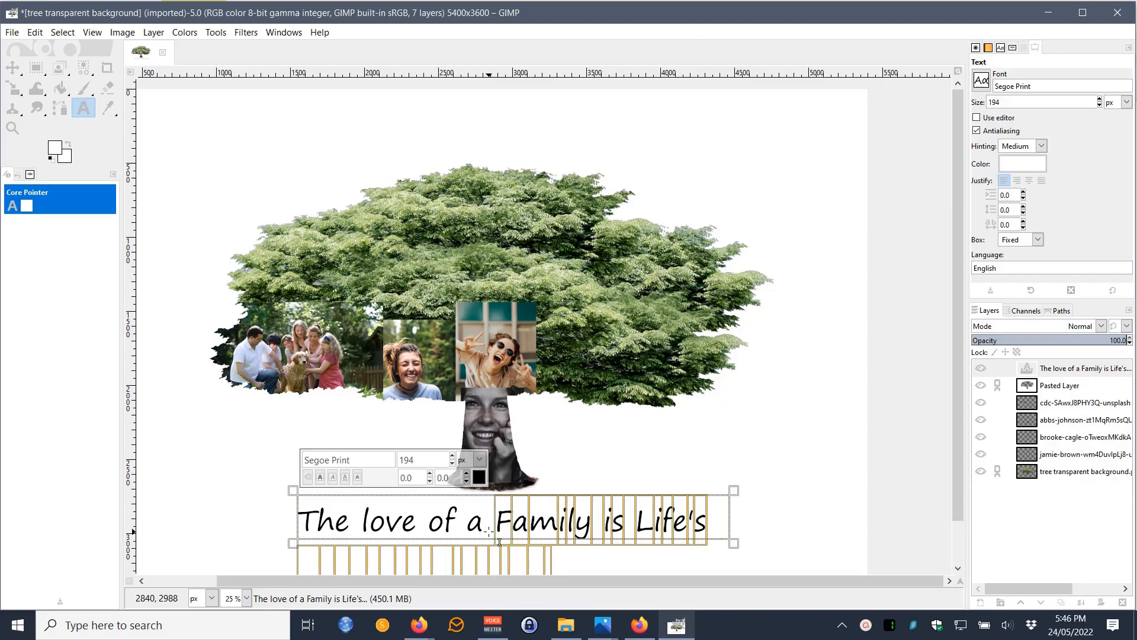
pyautogui.hotkey('shift', 'Left')
pyautogui.hotkey('shift', 'Left')
pyautogui.hotkey('shift', 'Left')
pyautogui.hotkey('shift', 'Left')
pyautogui.hotkey('shift', 'Left')
pyautogui.hotkey('shift', 'Left')
pyautogui.hotkey('shift', 'Left')
pyautogui.hotkey('shift', 'Left')
pyautogui.hotkey('shift', 'Left')
pyautogui.hotkey('shift', 'Left')
pyautogui.hotkey('shift', 'Left')
pyautogui.hotkey('shift', 'Left')
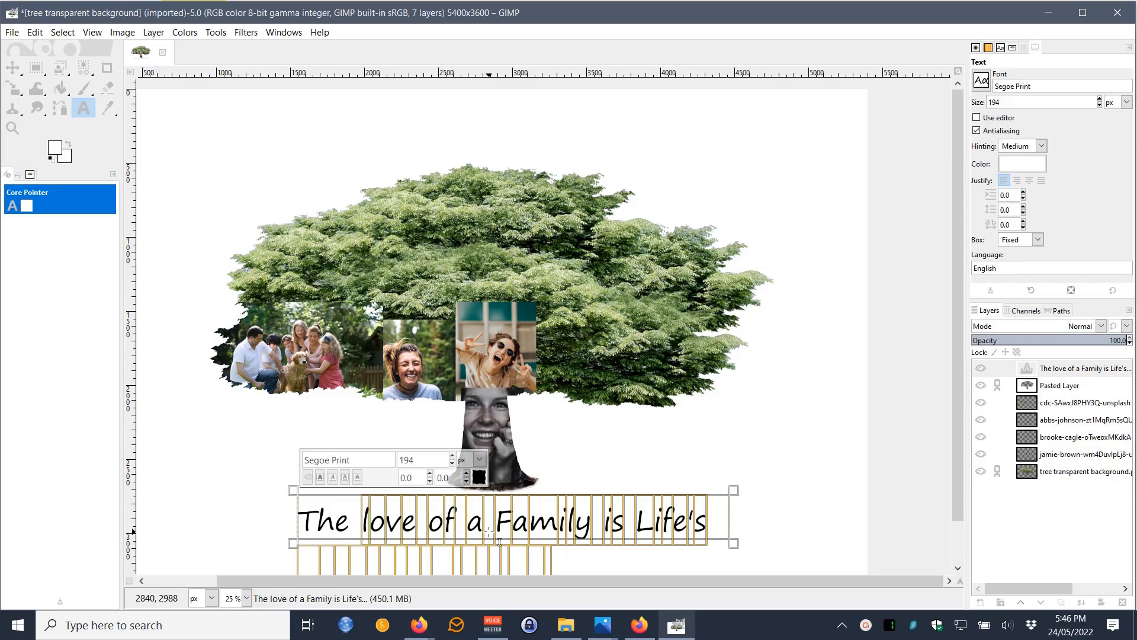
pyautogui.hotkey('shift', 'Left')
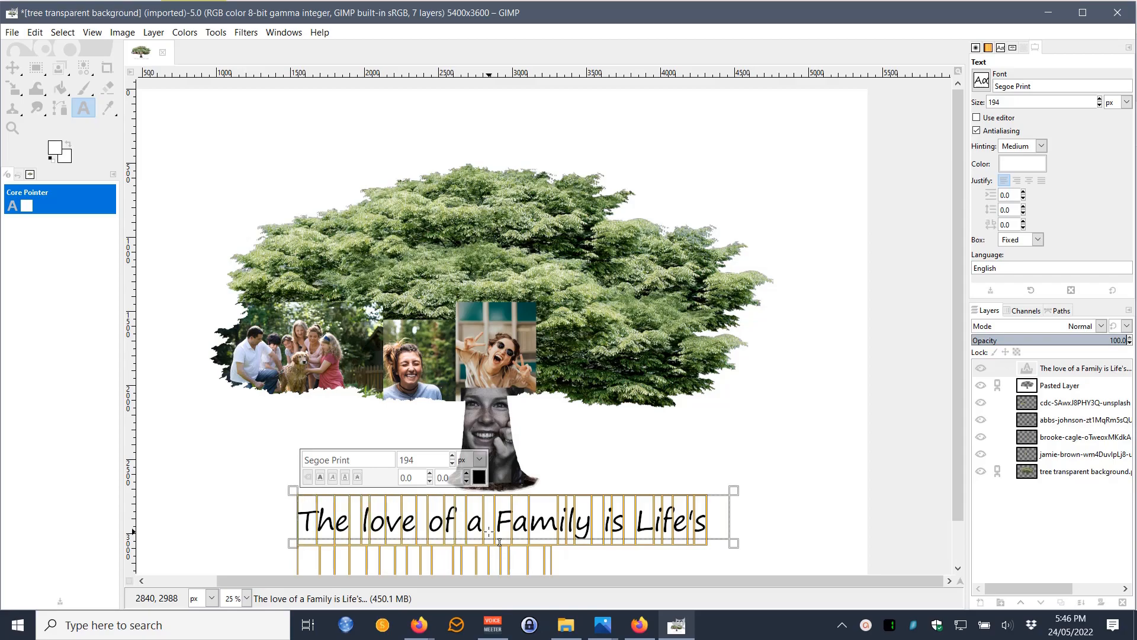
pyautogui.click(452, 464)
pyautogui.click(452, 463)
pyautogui.click(452, 464)
pyautogui.click(453, 464)
pyautogui.click(452, 464)
pyautogui.click(452, 464)
pyautogui.click(452, 464)
pyautogui.click(452, 463)
pyautogui.click(452, 464)
pyautogui.click(452, 464)
pyautogui.click(452, 463)
pyautogui.click(453, 464)
pyautogui.click(453, 464)
pyautogui.click(453, 464)
pyautogui.click(453, 464)
pyautogui.click(457, 465)
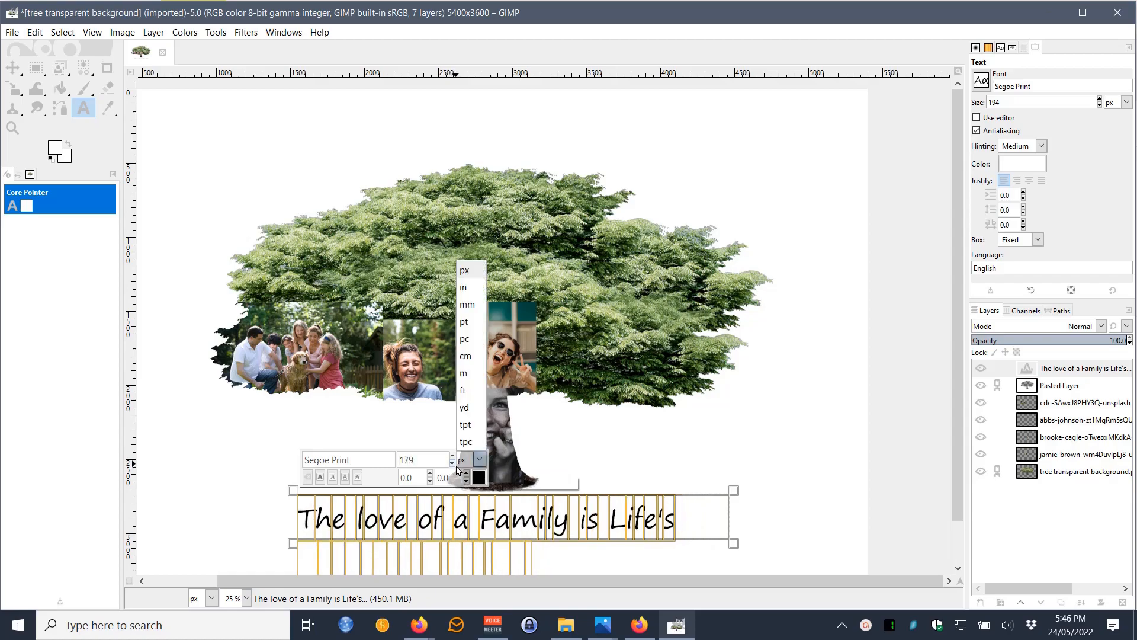
pyautogui.click(457, 470)
pyautogui.click(453, 464)
pyautogui.click(453, 465)
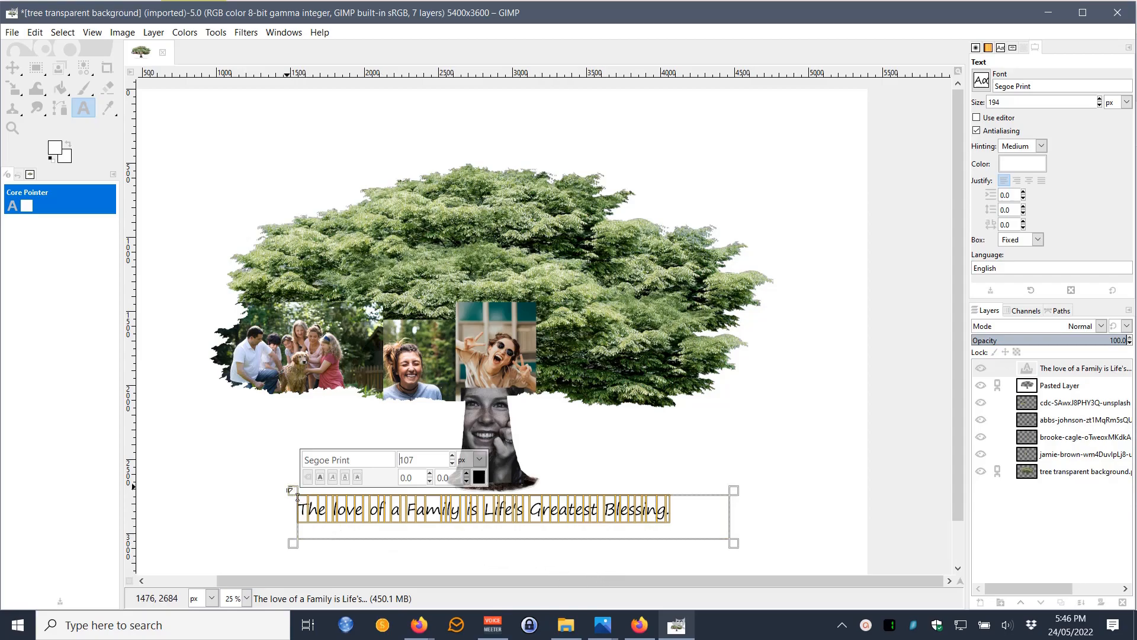
# Shift the caption's start to the right by narrowing its text box from the left side to about 2760 × 304 px.
pyautogui.moveTo(292, 491)
pyautogui.mouseDown()
pyautogui.moveTo(322, 491)
pyautogui.moveTo(299, 511)
pyautogui.mouseUp()
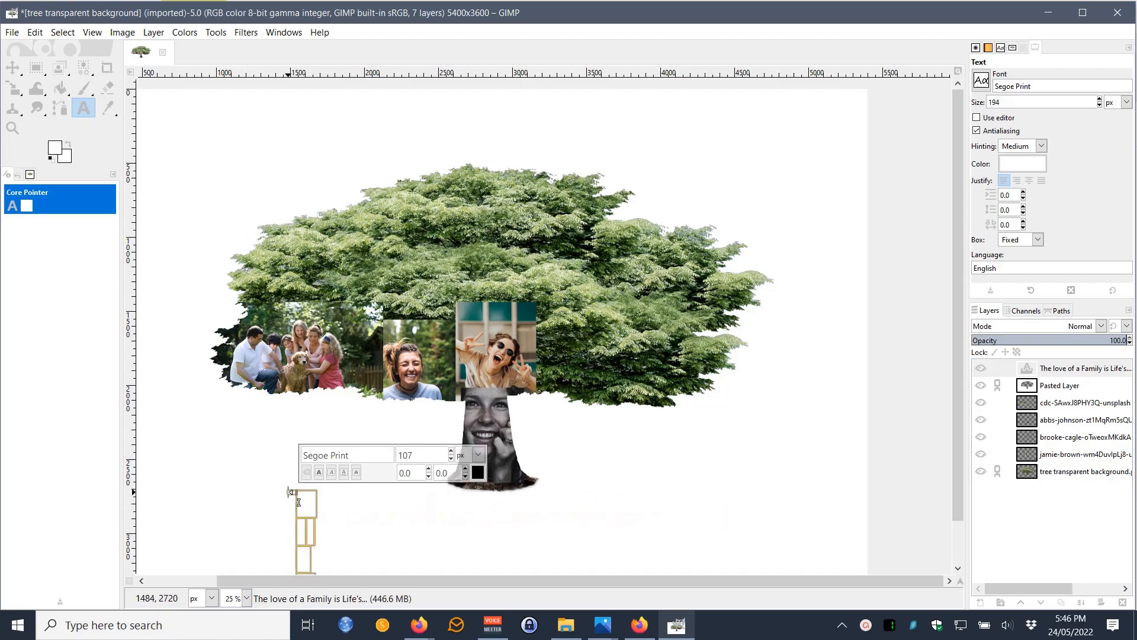
pyautogui.hotkey('ctrl', 'z')
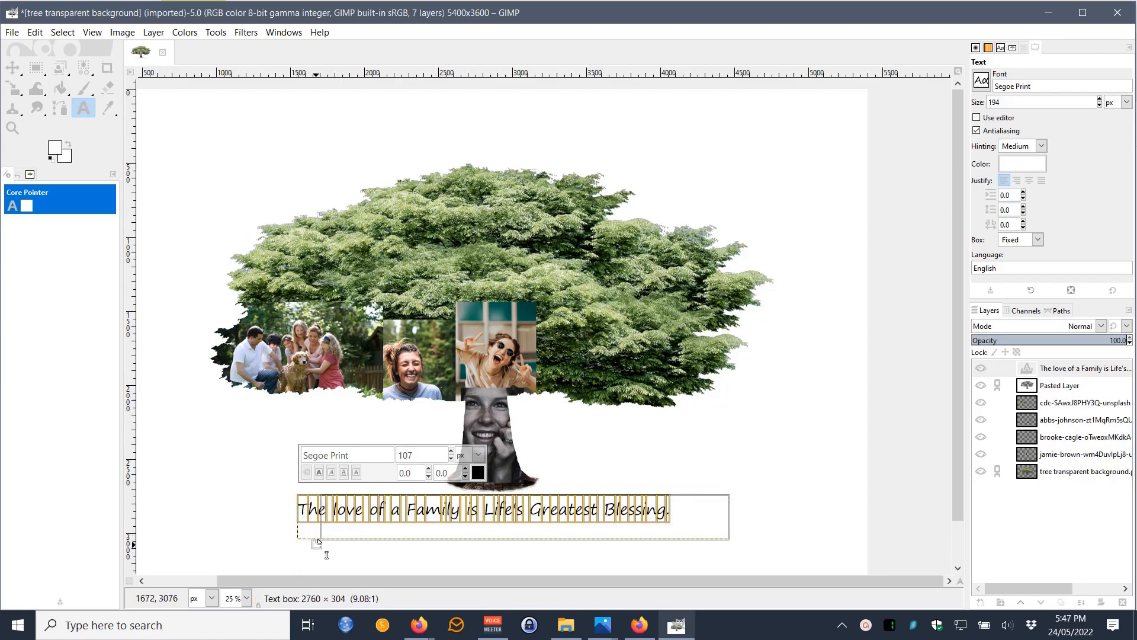
pyautogui.moveTo(304, 554); pyautogui.dragTo(326, 555)
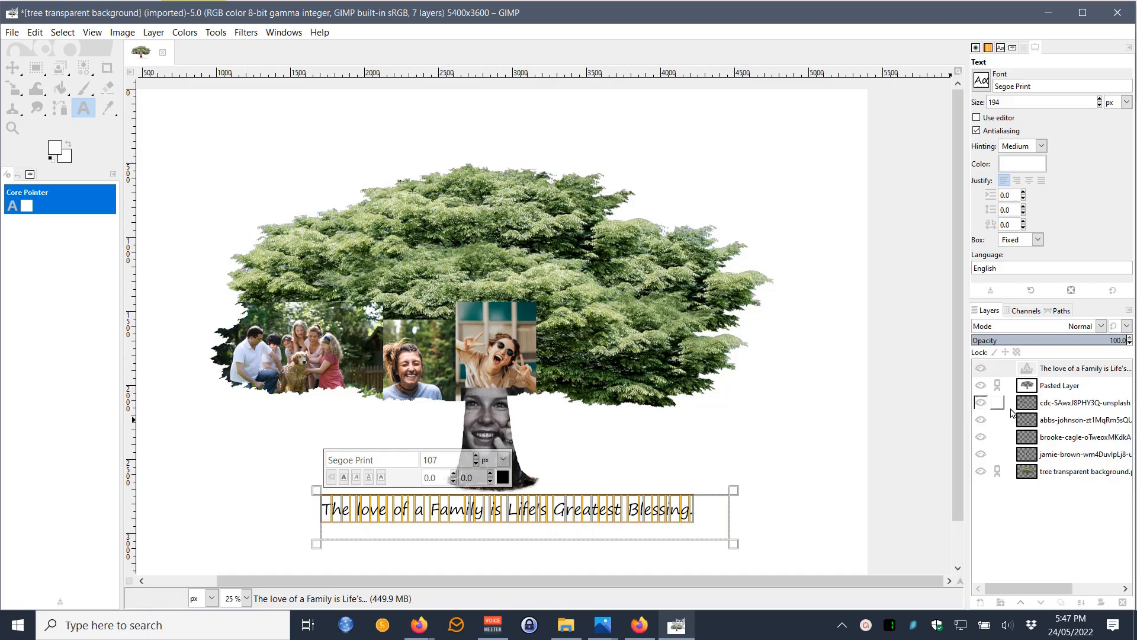
# Move the caption text layer beneath the tree mask layer and return it to the top of the layer stack.
pyautogui.click(1028, 408)
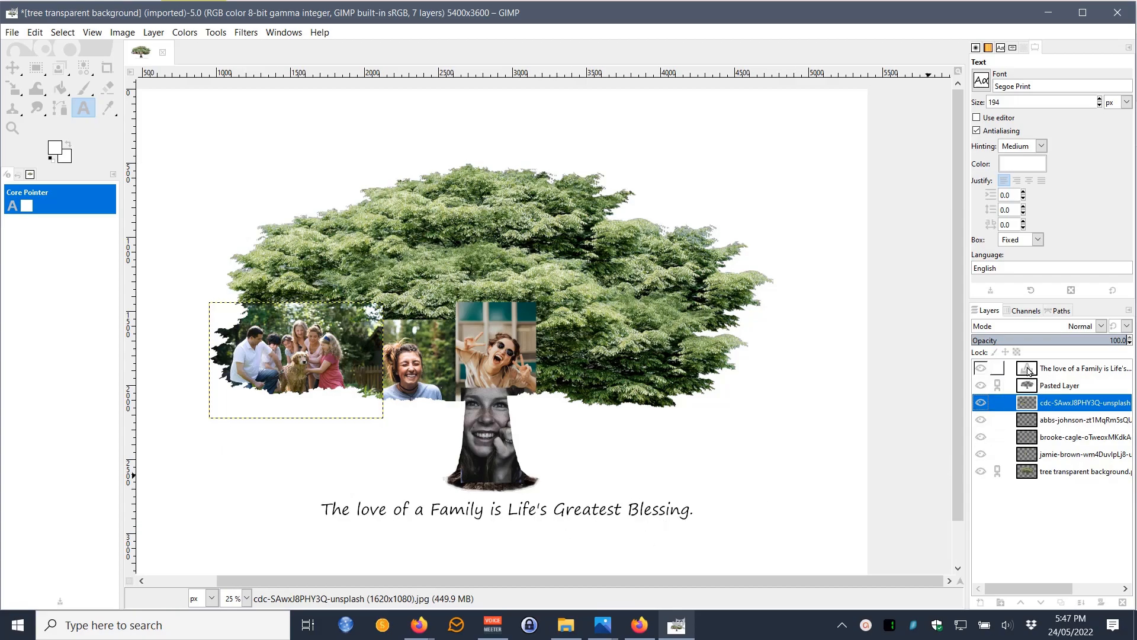
pyautogui.moveTo(1028, 369); pyautogui.dragTo(1021, 405)
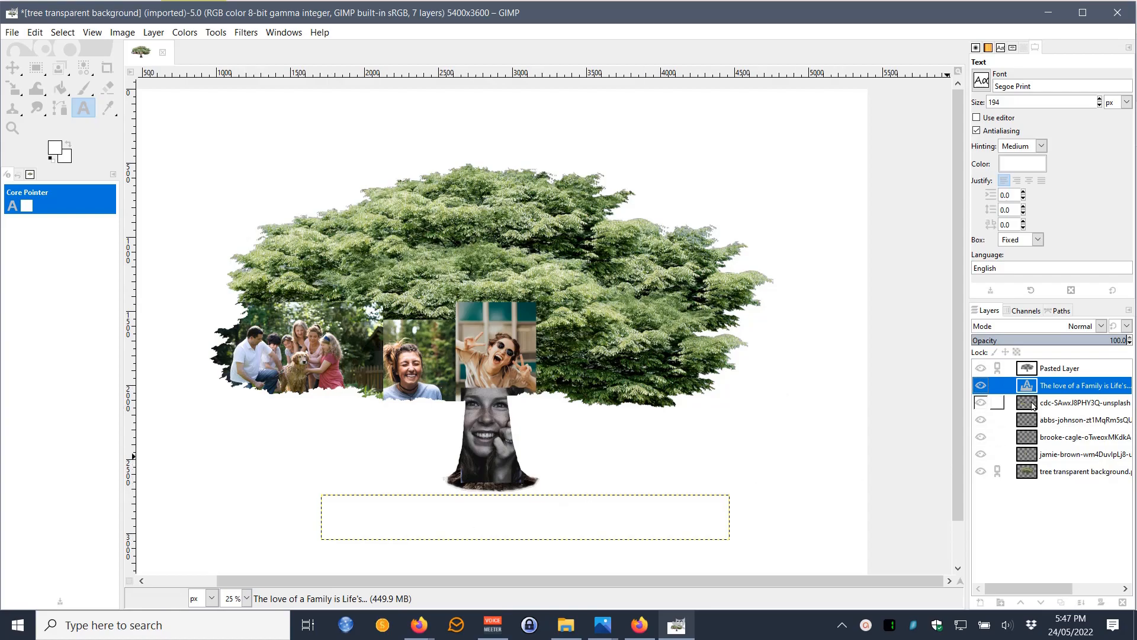
pyautogui.moveTo(1029, 392); pyautogui.dragTo(1025, 371)
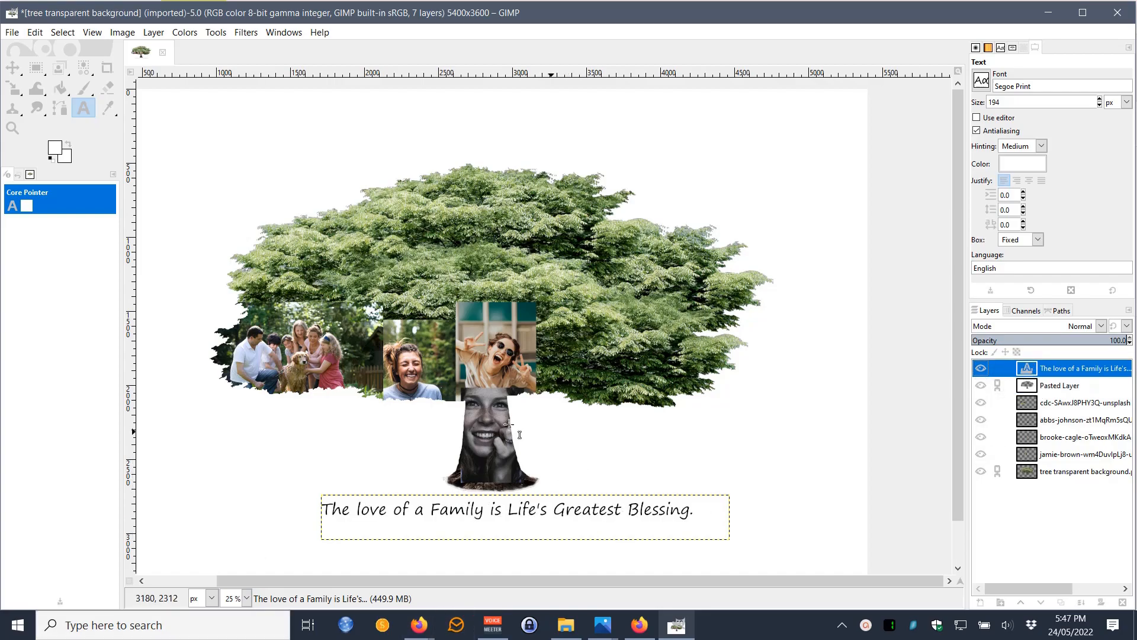
# Save the collage as a new project file named Tree Practice 2.xcf in the tree project pictures folder.
pyautogui.click(13, 34)
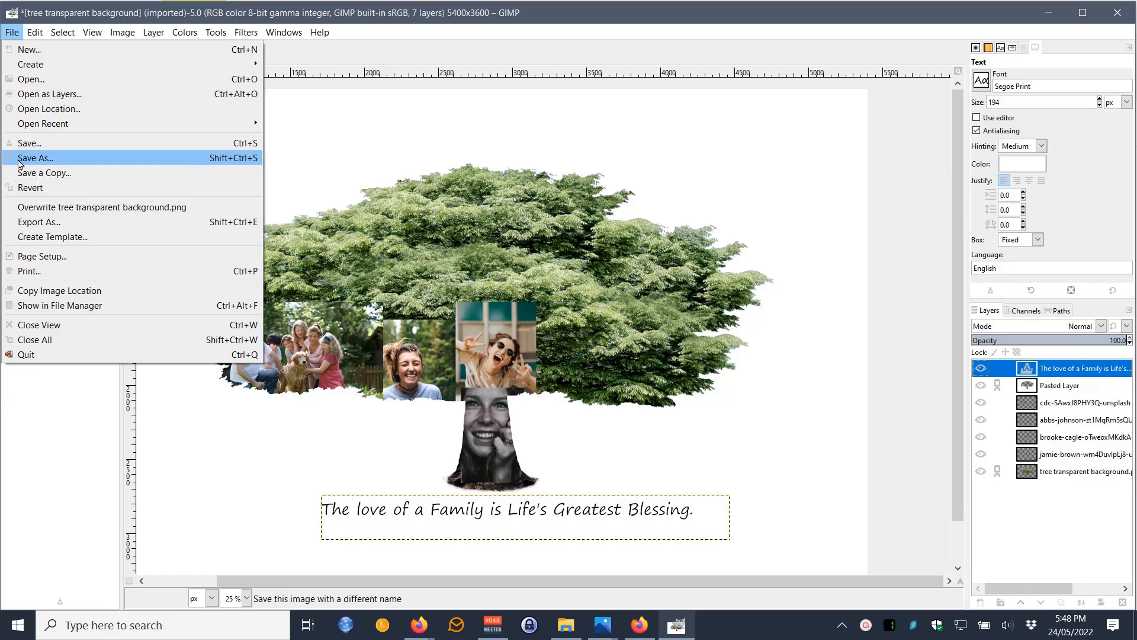
pyautogui.click(23, 159)
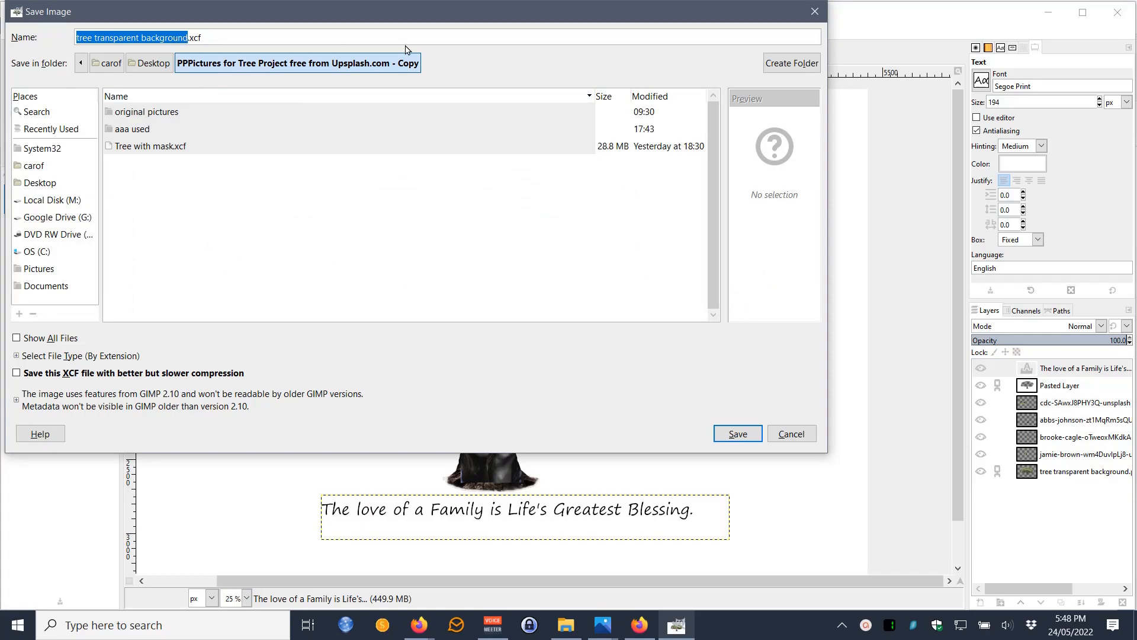
pyautogui.write('Tree ')
pyautogui.write('Pr')
pyautogui.write('acti')
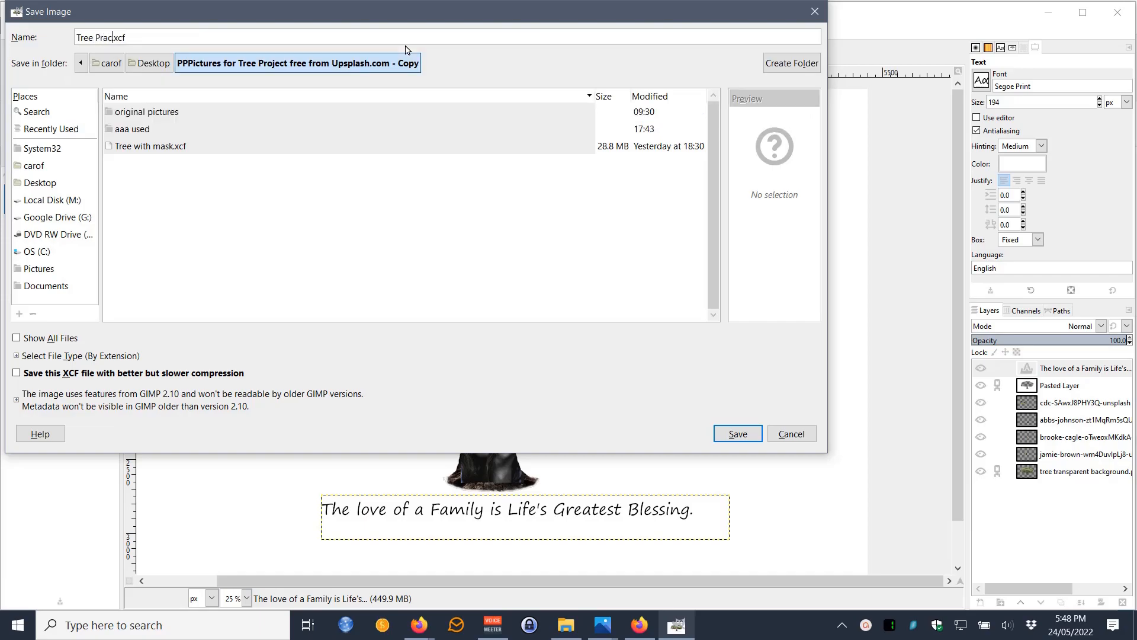
pyautogui.write('ce 2')
pyautogui.click(746, 436)
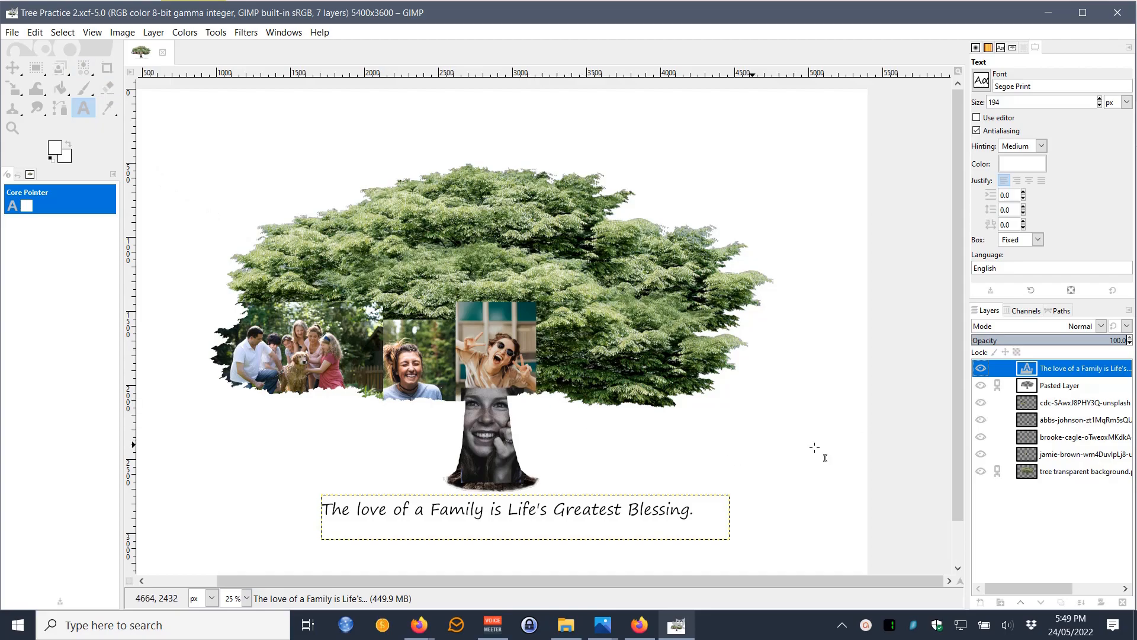
# Export the collage as Tree Practice 2.jpg with the JPEG quality set to 100.
pyautogui.click(1071, 403)
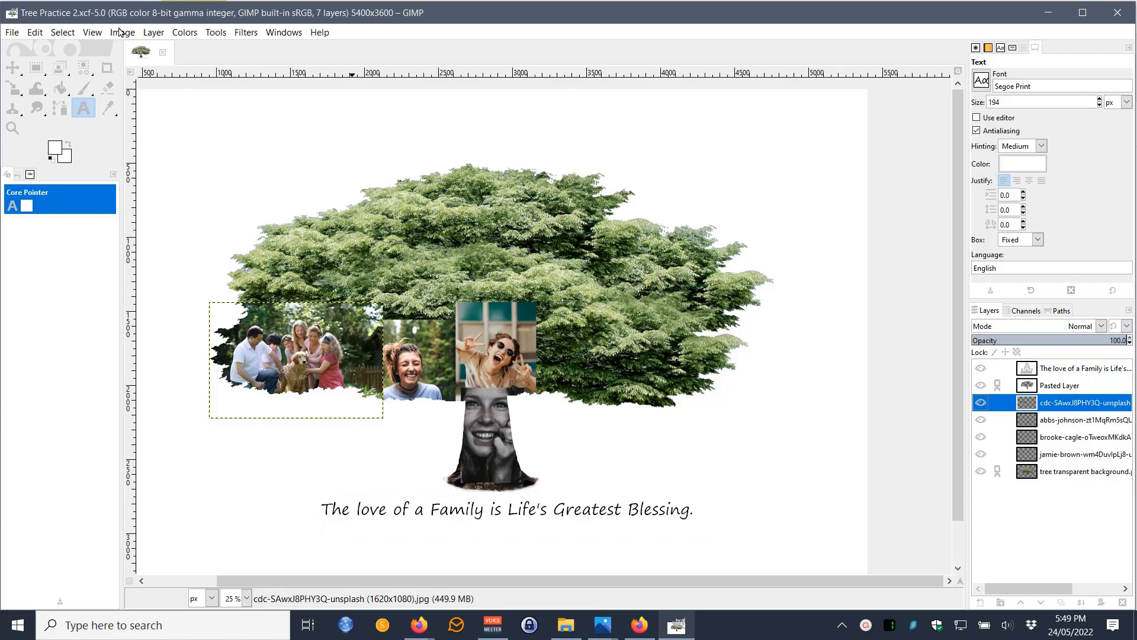
pyautogui.click(13, 34)
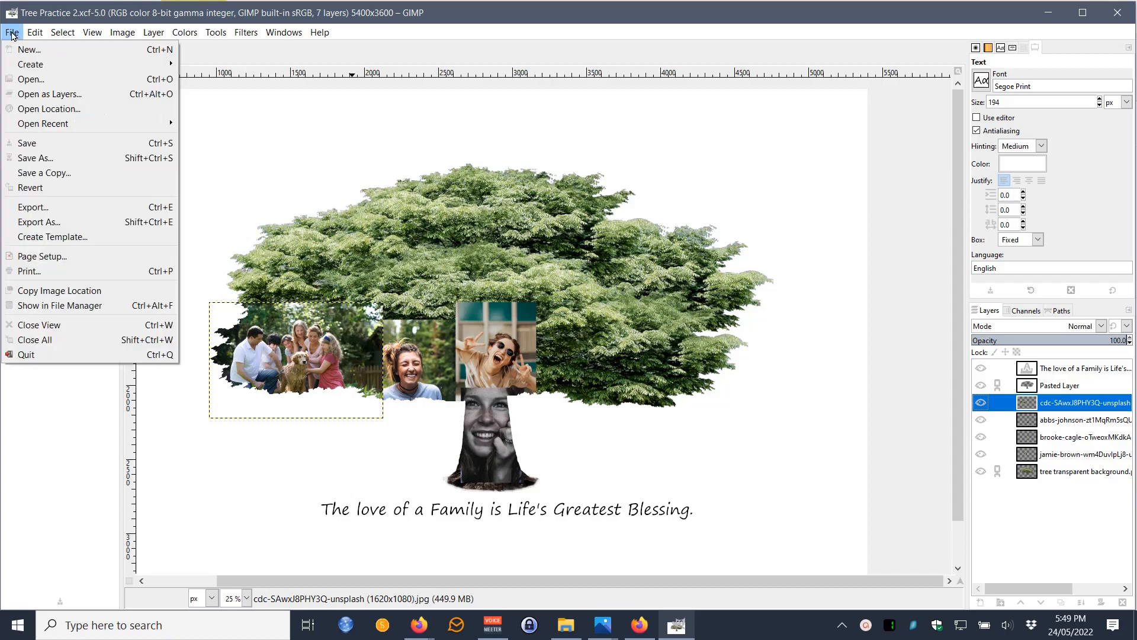
pyautogui.click(43, 210)
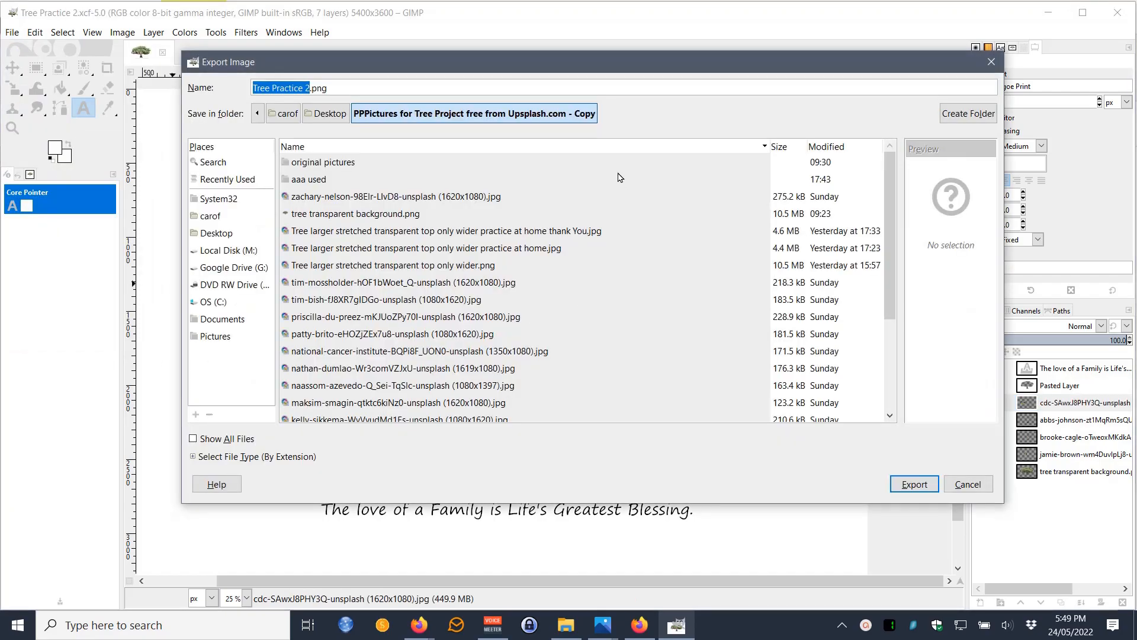
pyautogui.click(335, 88)
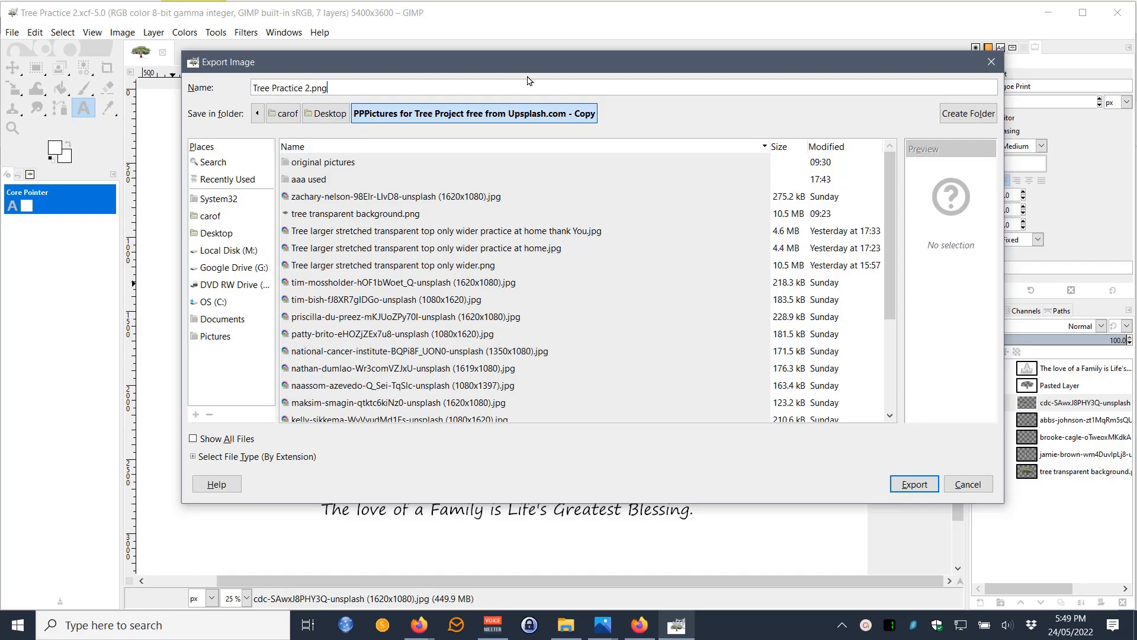
pyautogui.press('BackSpace')
pyautogui.press('BackSpace')
pyautogui.press('BackSpace')
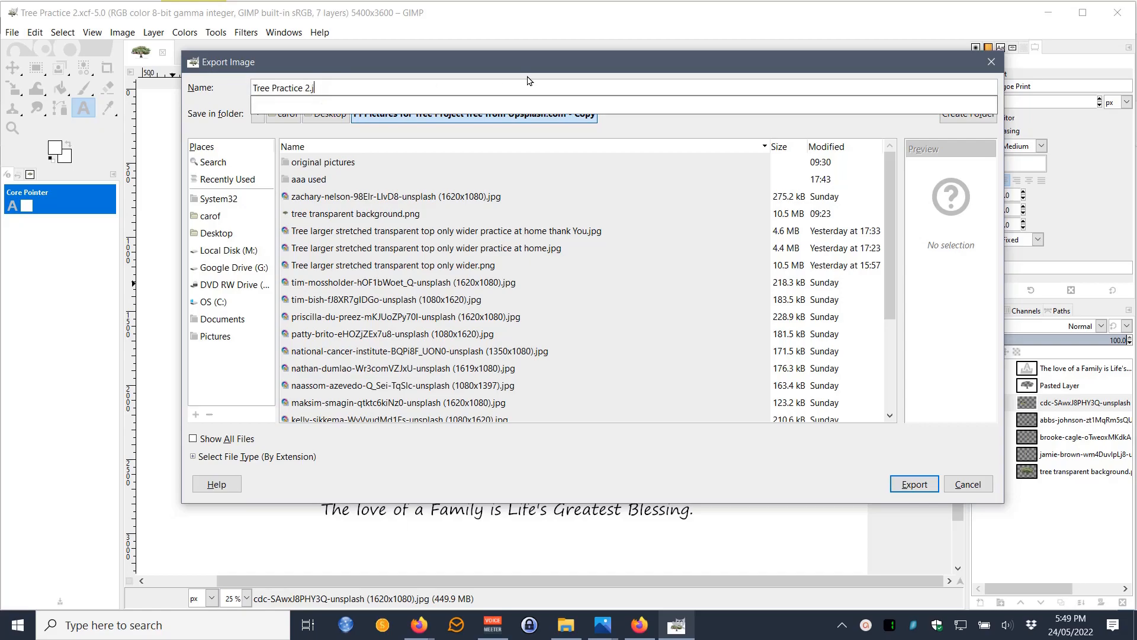
pyautogui.write('jpg')
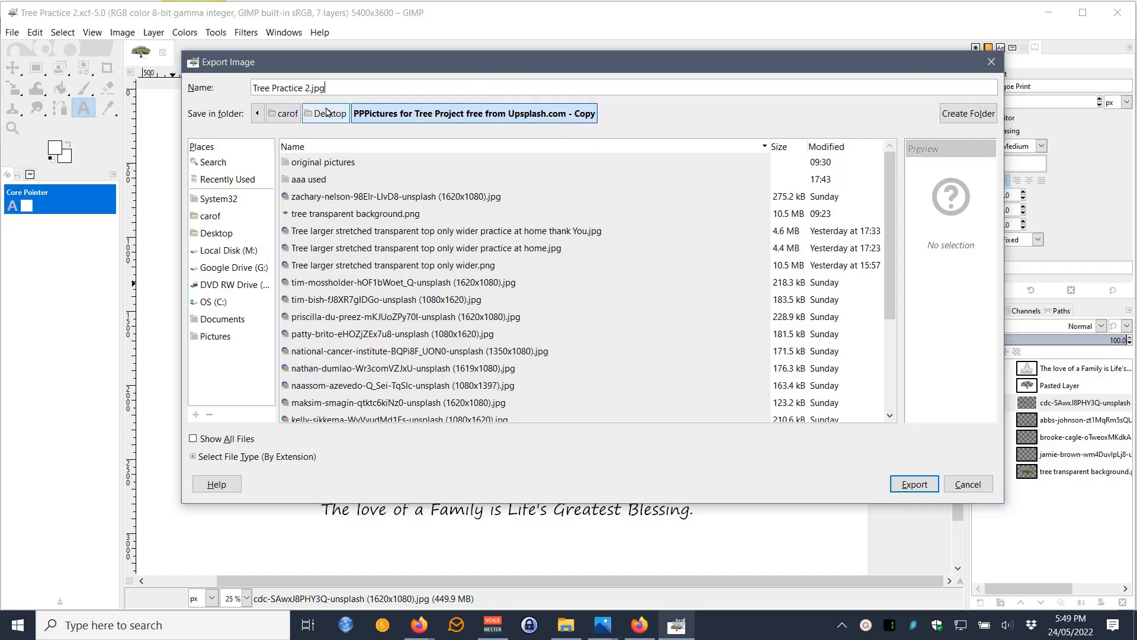
pyautogui.click(916, 485)
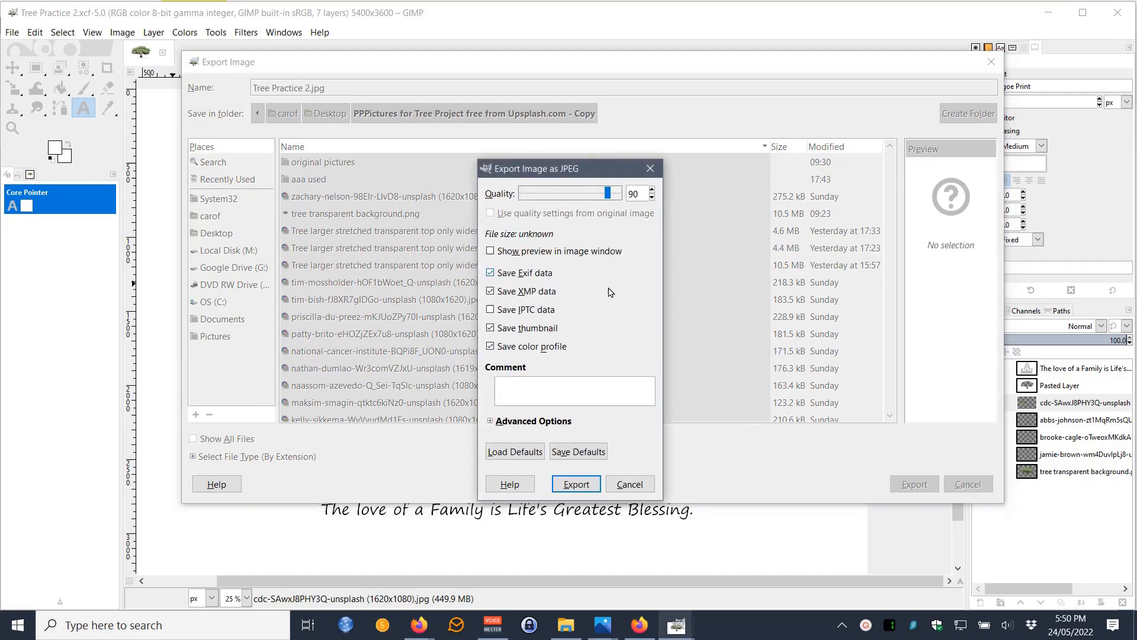
pyautogui.moveTo(607, 195); pyautogui.dragTo(628, 202)
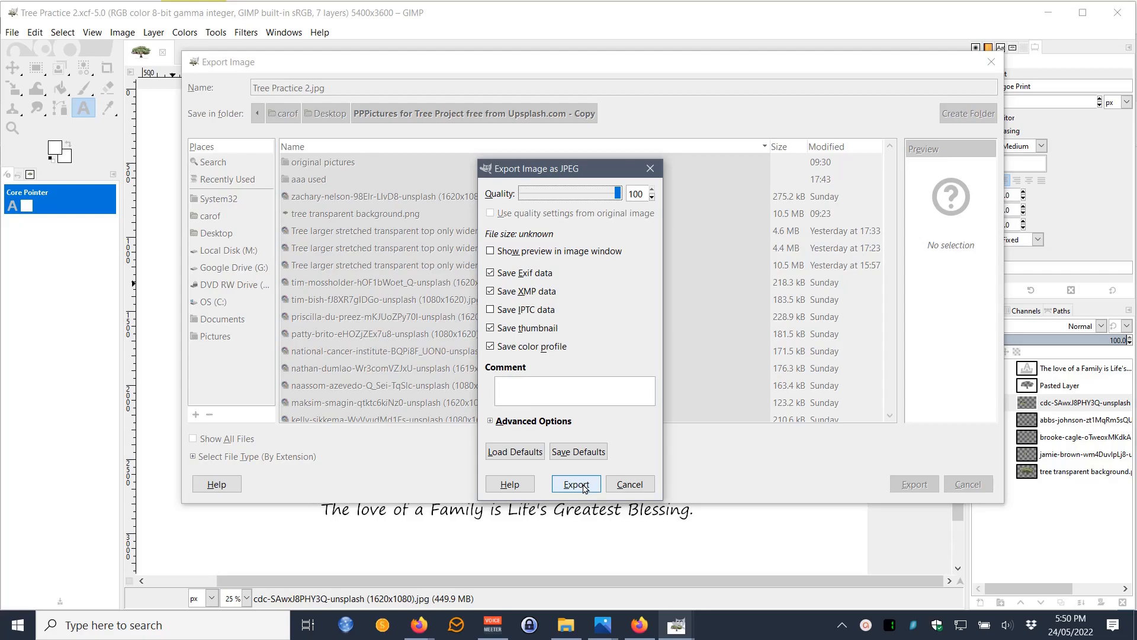
pyautogui.click(577, 485)
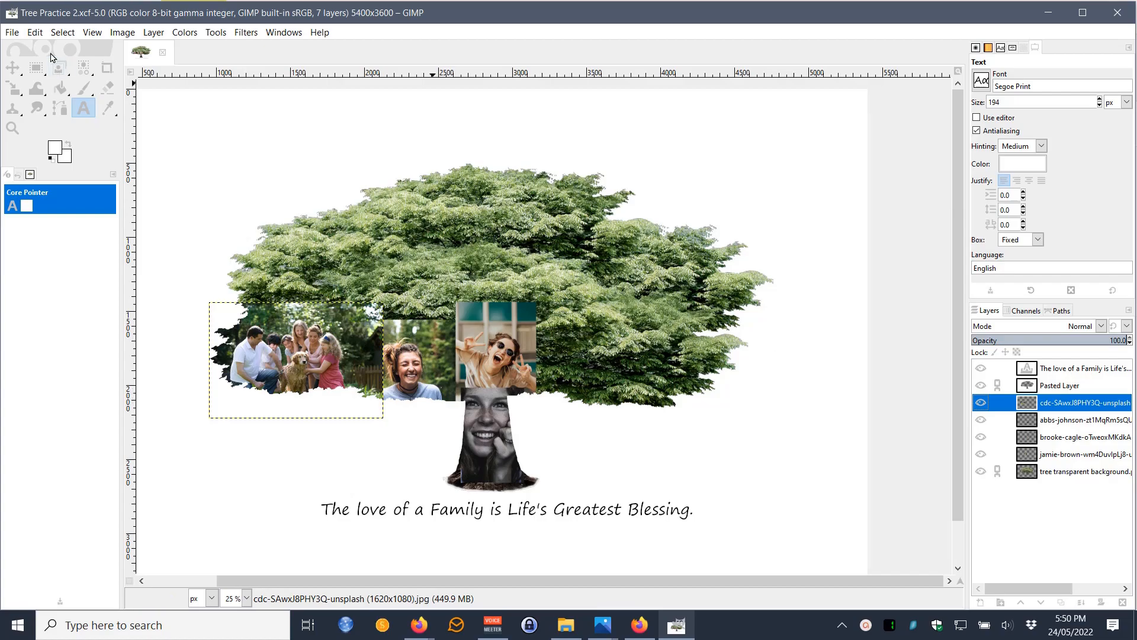
pyautogui.click(13, 34)
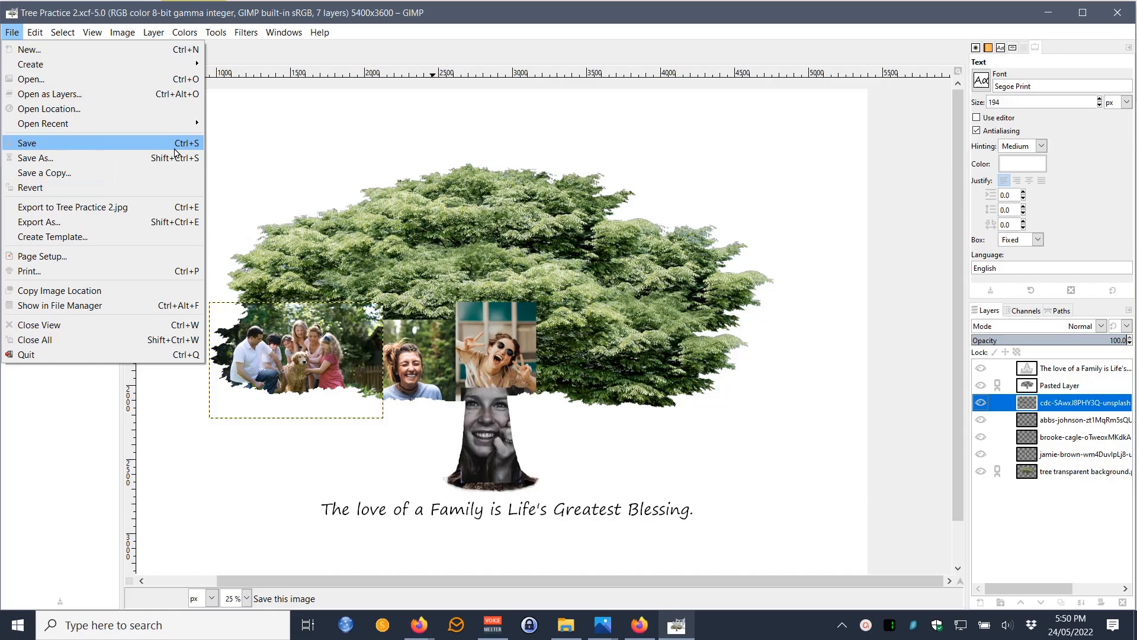
pyautogui.click(721, 461)
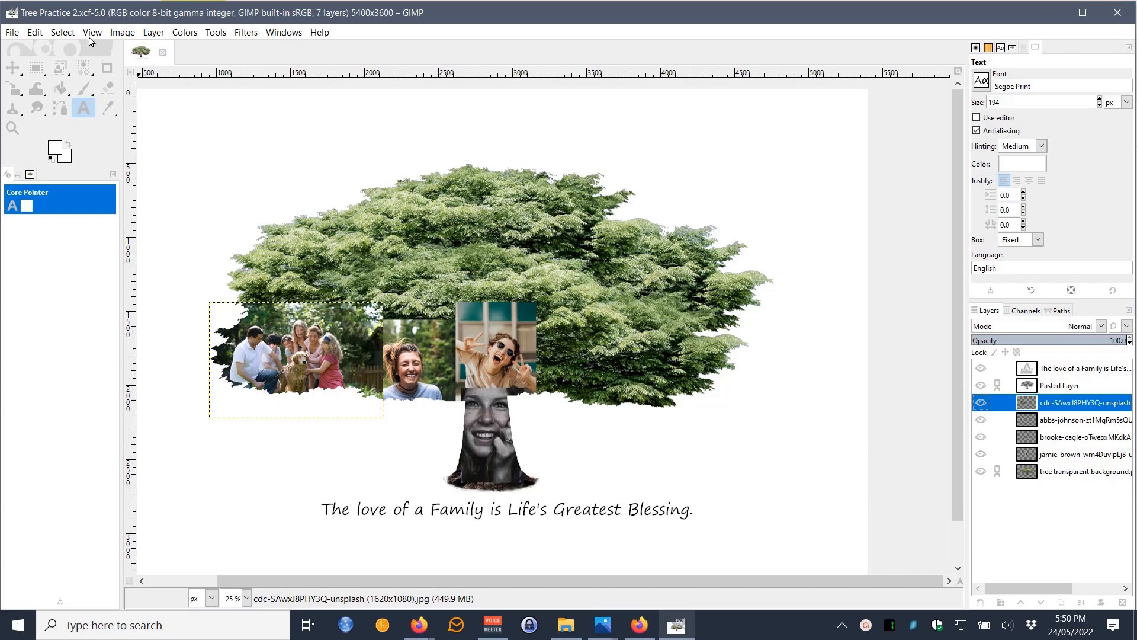
# Switch to File Explorer, find Tree Practice 2.jpg in the project pictures folder and open it in Photos.
pyautogui.click(568, 627)
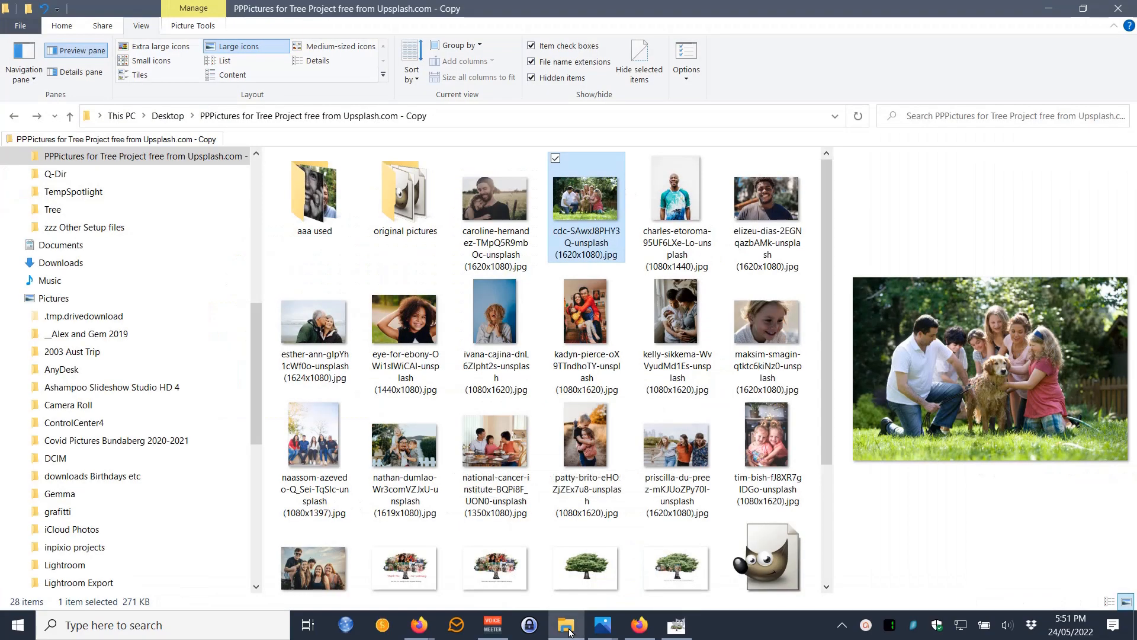
pyautogui.scroll(-3, 666, 508)
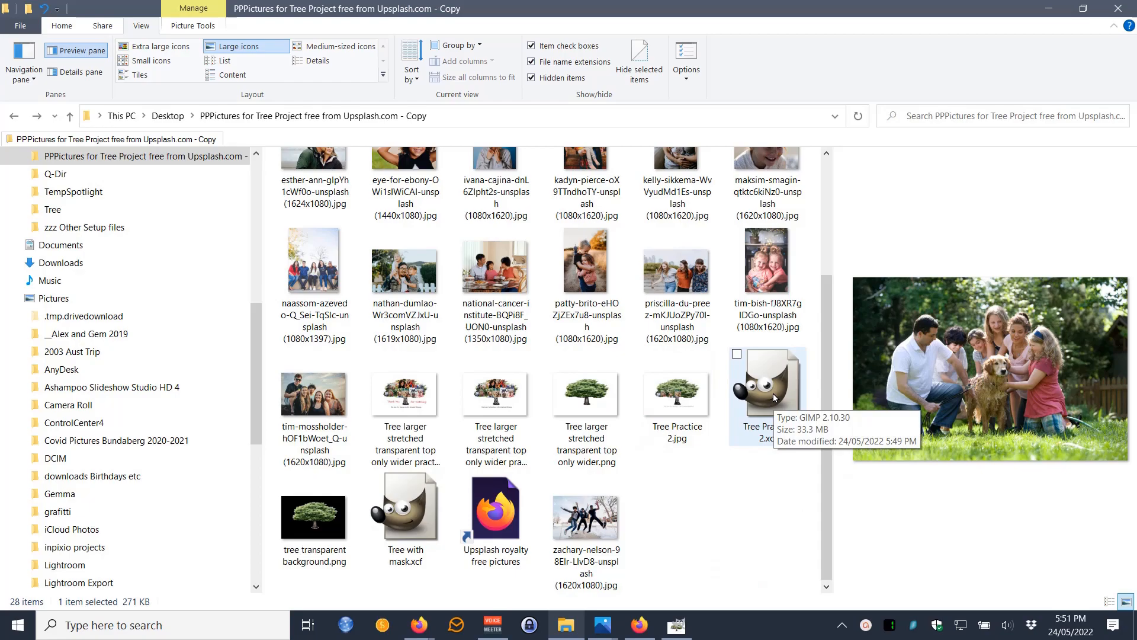
pyautogui.moveTo(680, 405)
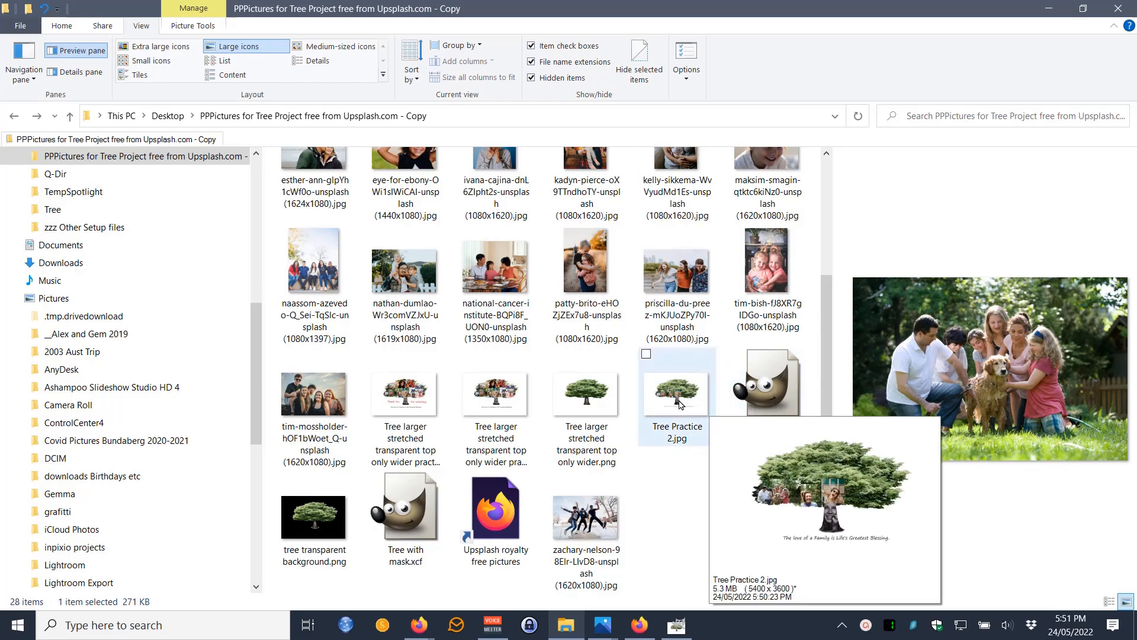
pyautogui.click(679, 405)
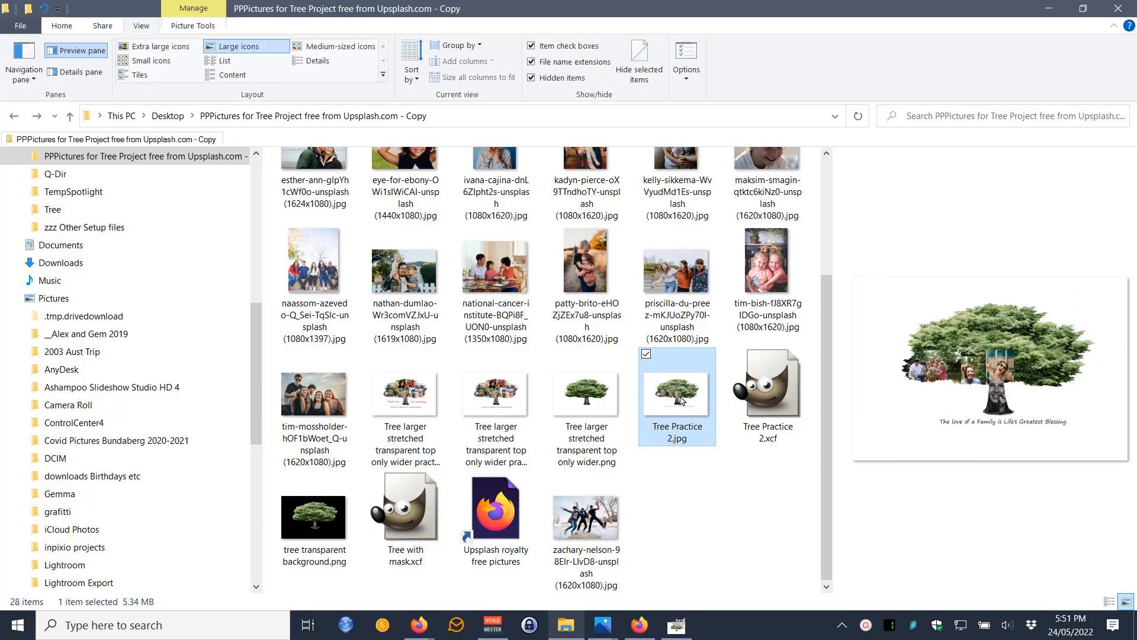
pyautogui.doubleClick(681, 401)
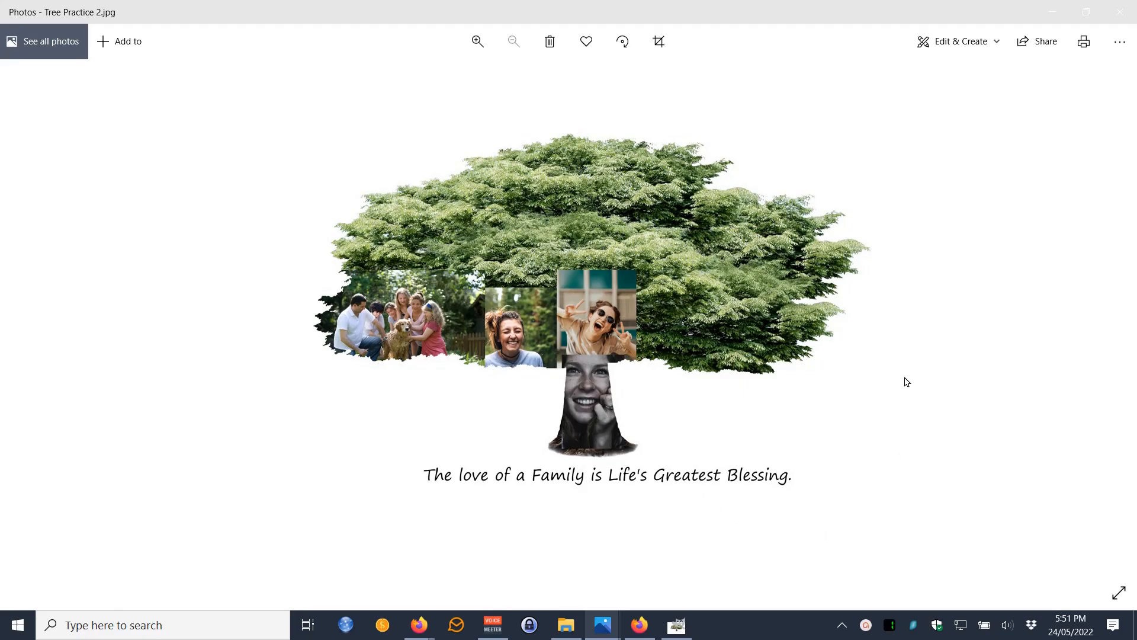
# Examine the exported collage up close, and bring up the already open "practice at home thank You" collage in Photos.
pyautogui.hotkey('ctrl', '+')
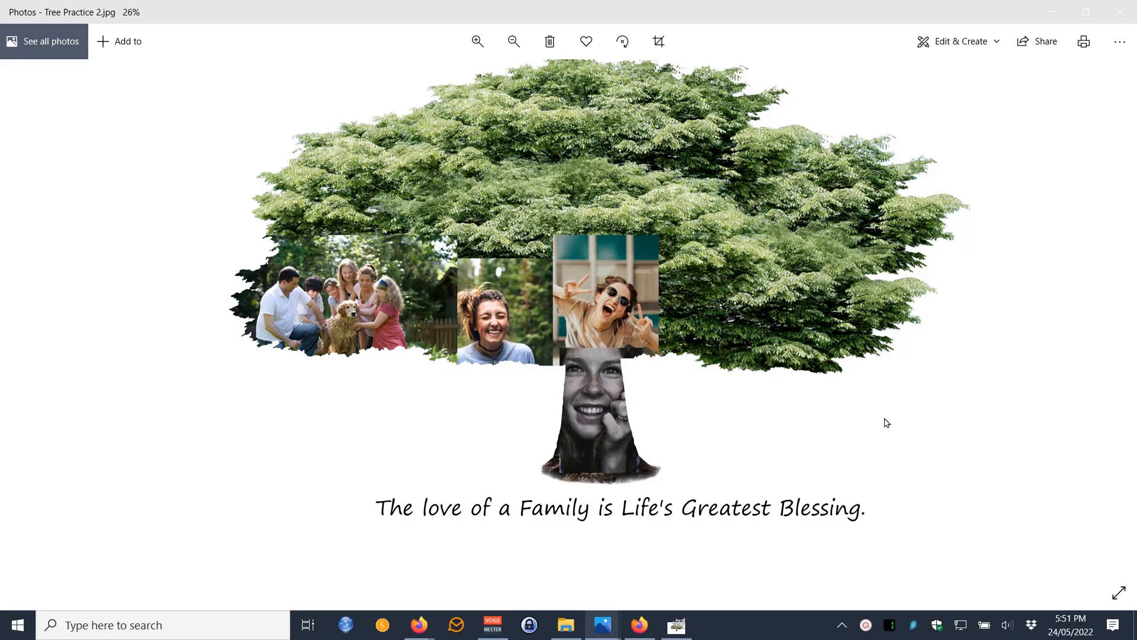
pyautogui.hotkey('ctrl', '-')
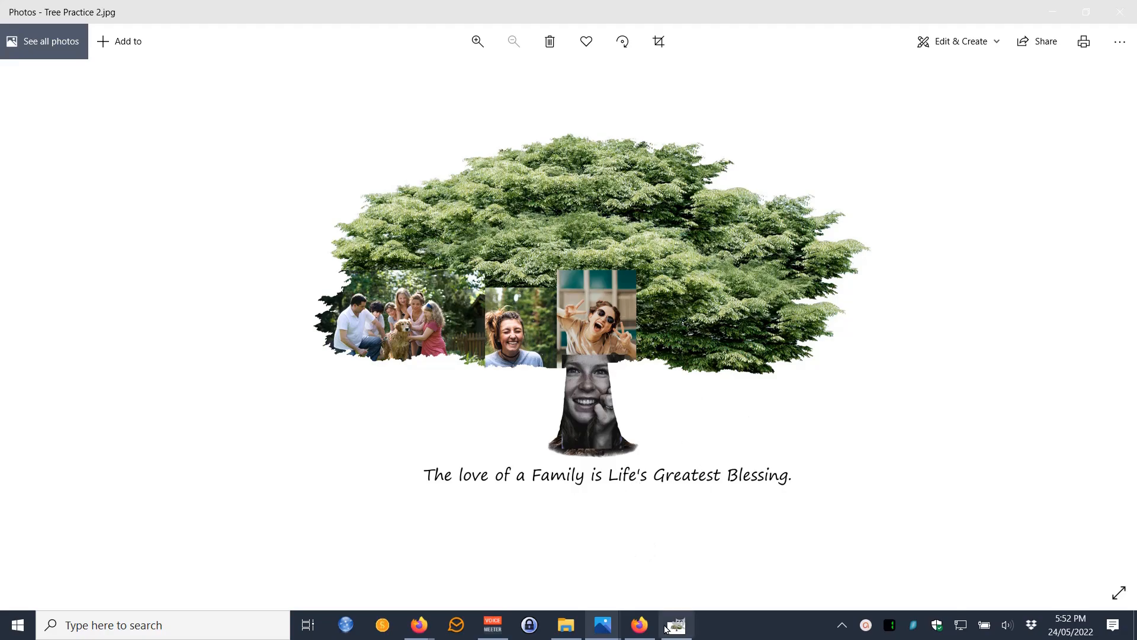
pyautogui.moveTo(602, 631)
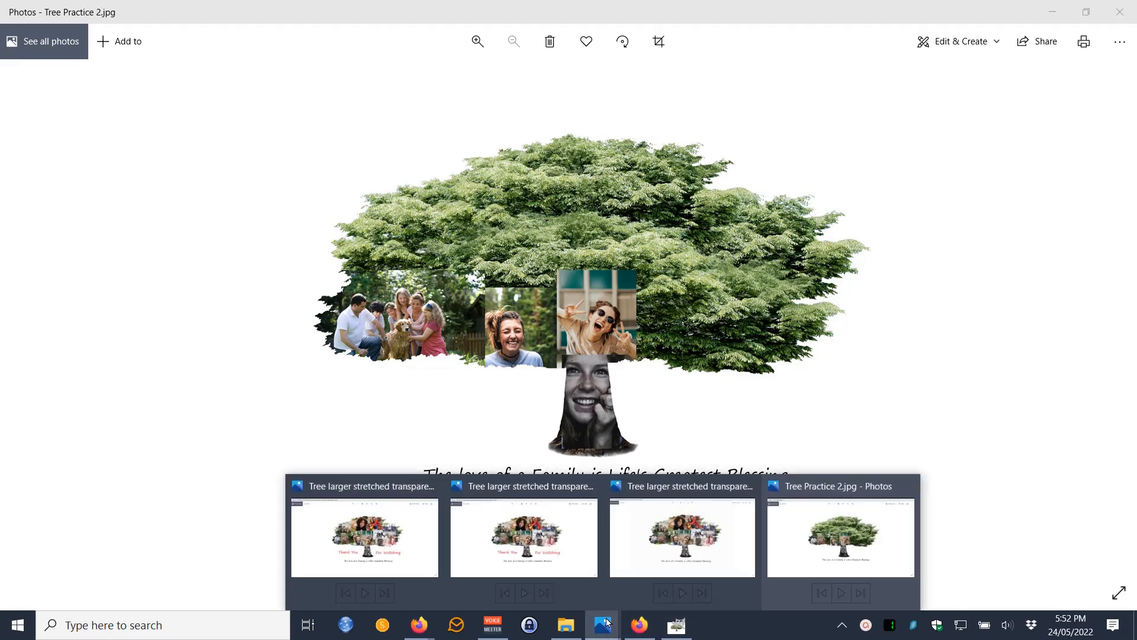
pyautogui.click(532, 565)
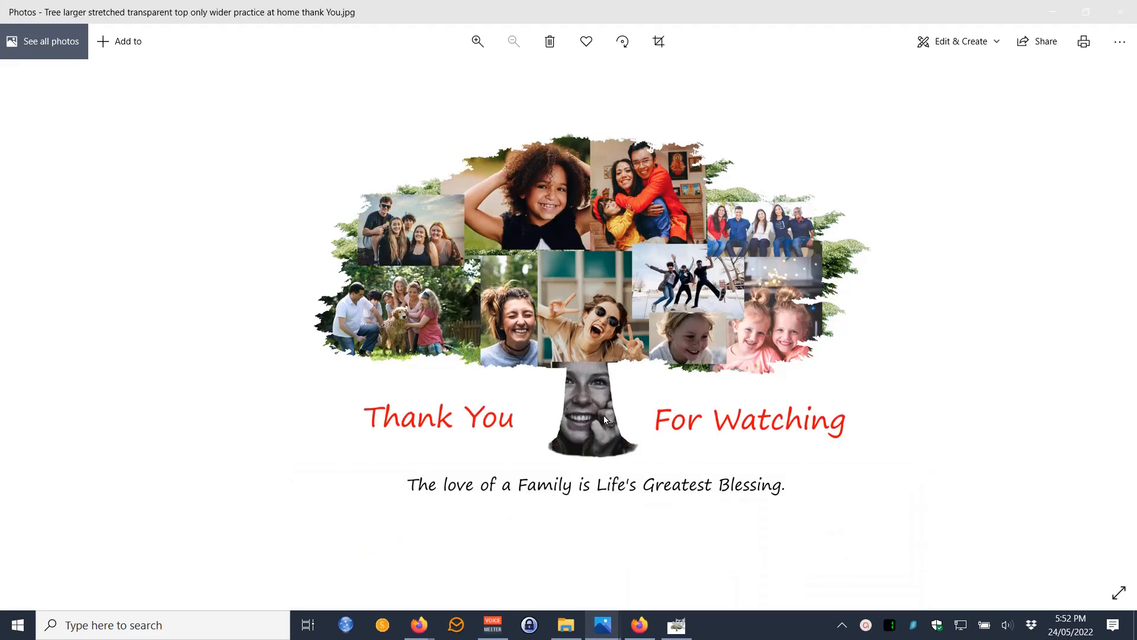